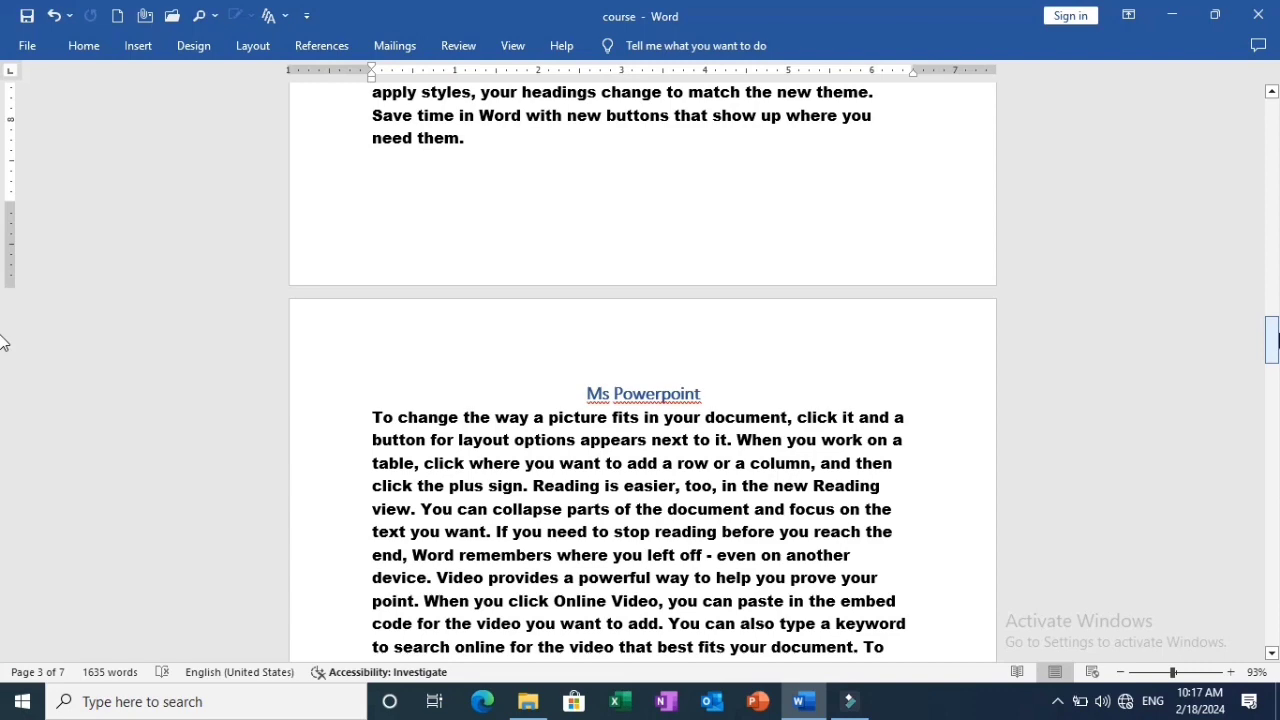
Follow the index table's cross-reference links to the Ms Powerpoint and Ms Excel sections, returning to the first page after each.
left_click_drag(1278, 330, 1274, 460)
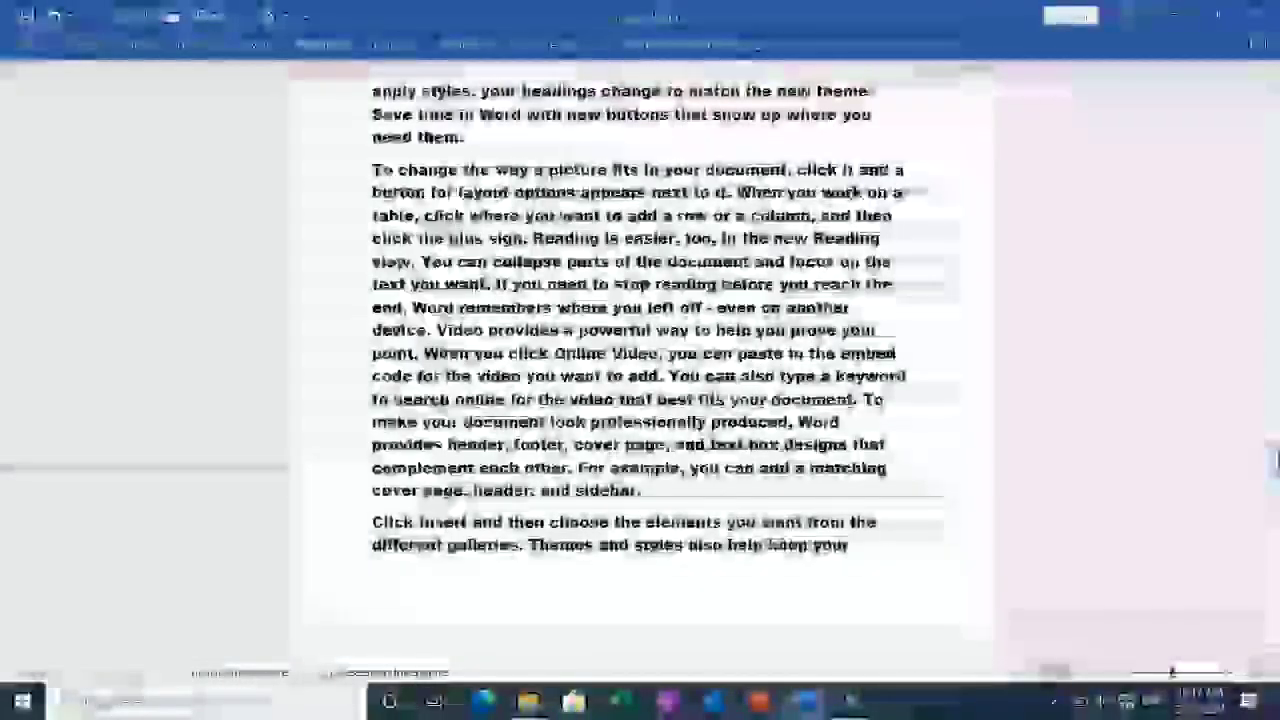
left_click_drag(1275, 460, 6, 72)
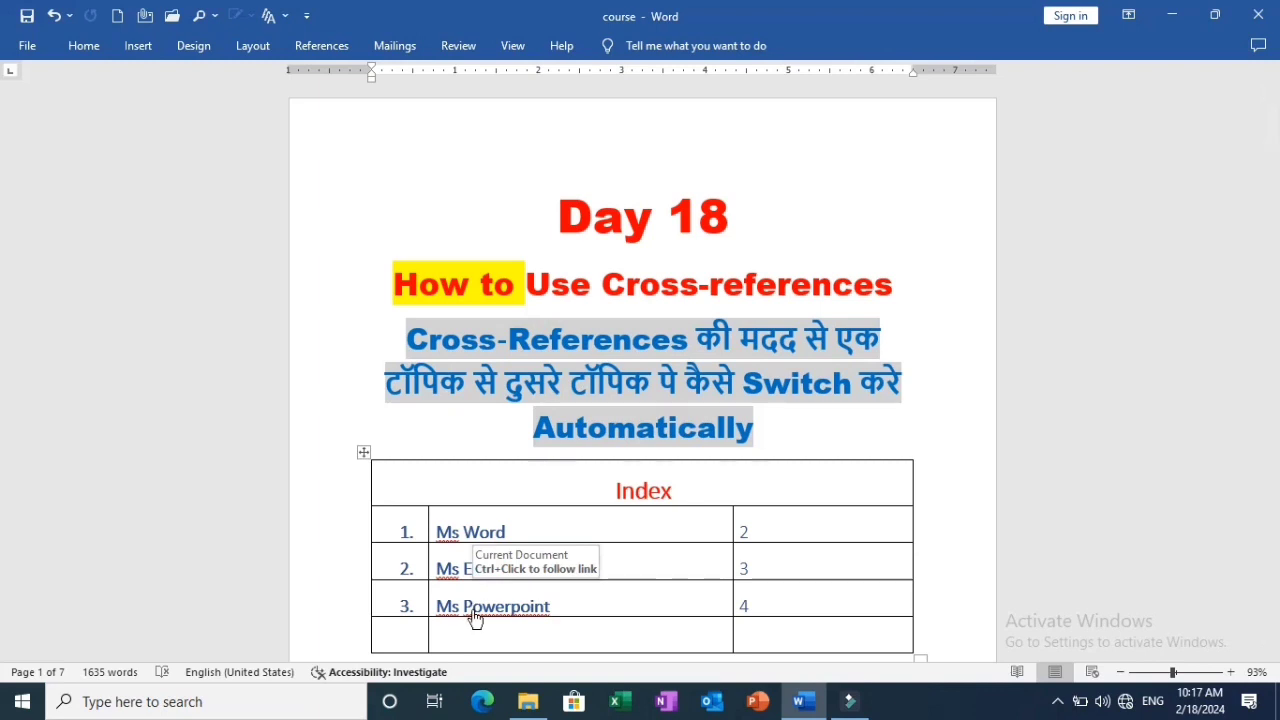
left_click(475, 618)
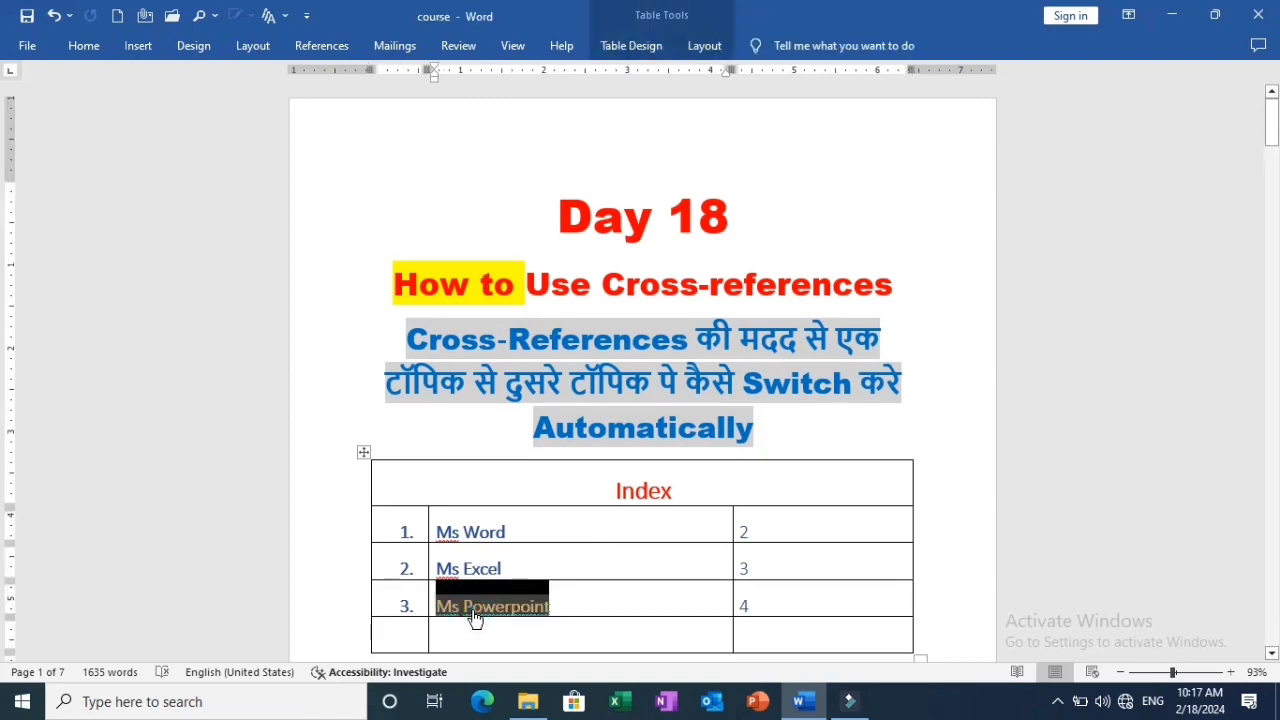
left_click(475, 618, "ctrl")
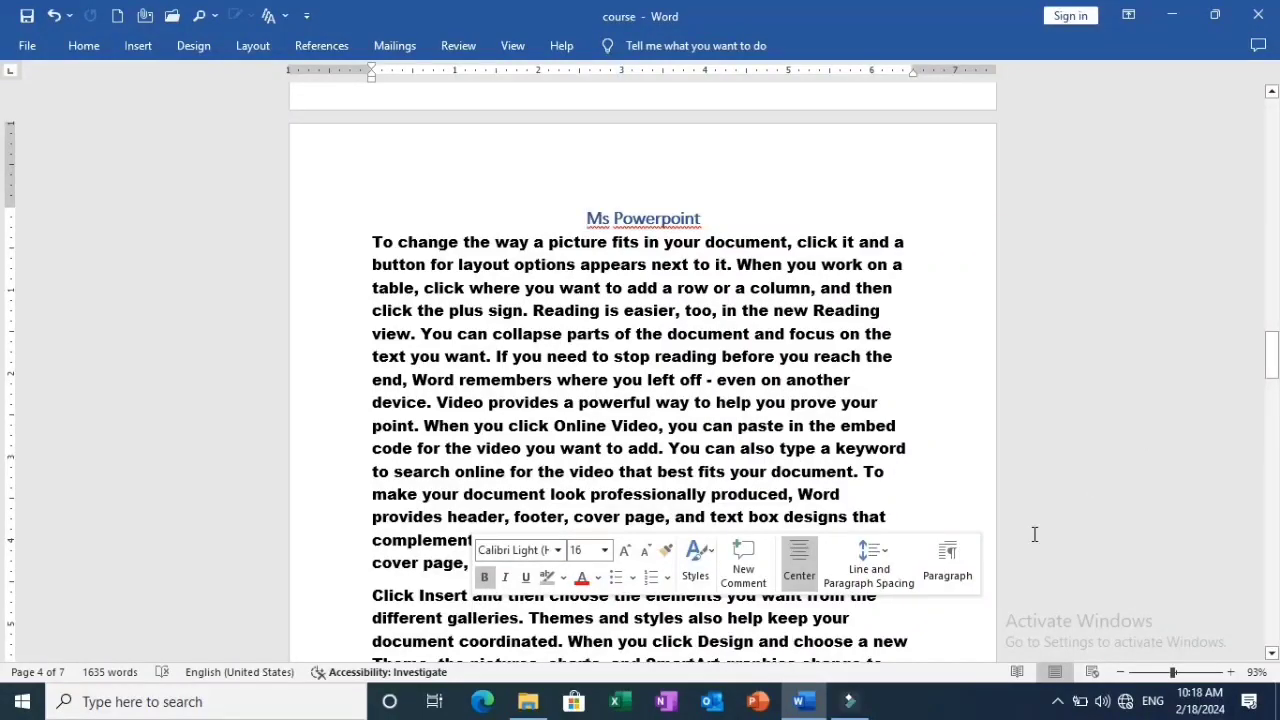
key("ctrl+Home")
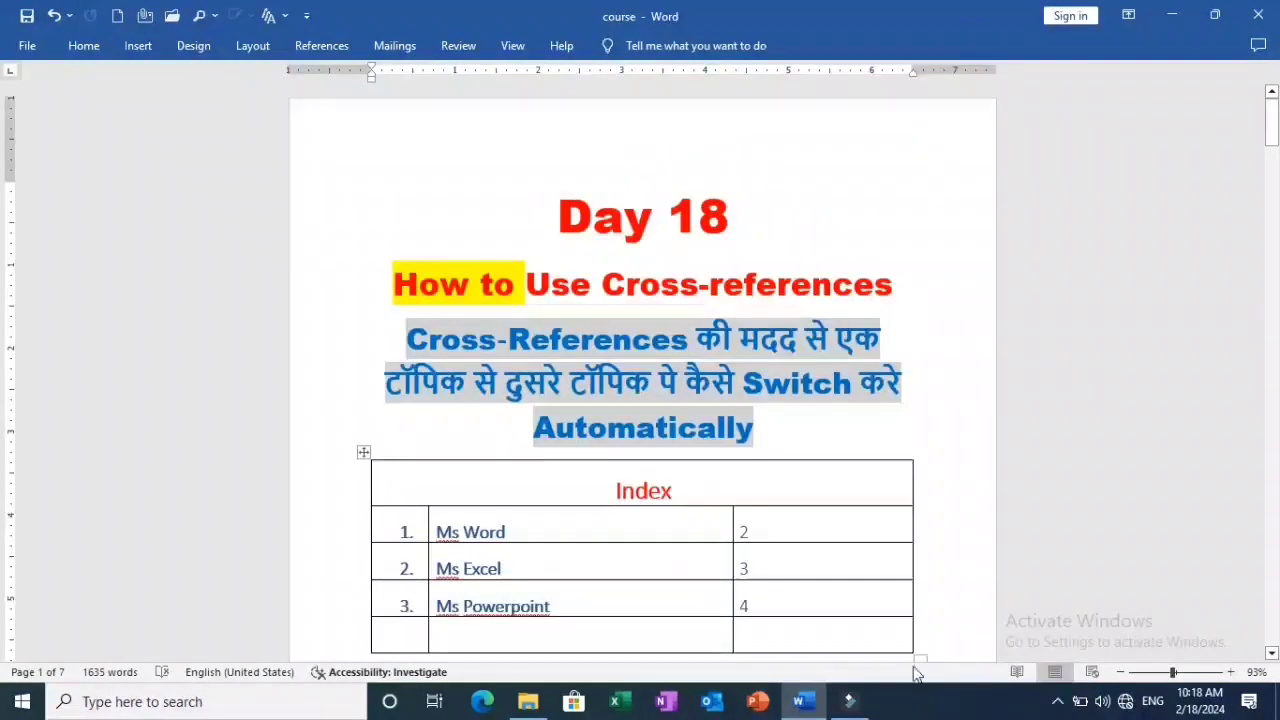
triple_click(480, 569)
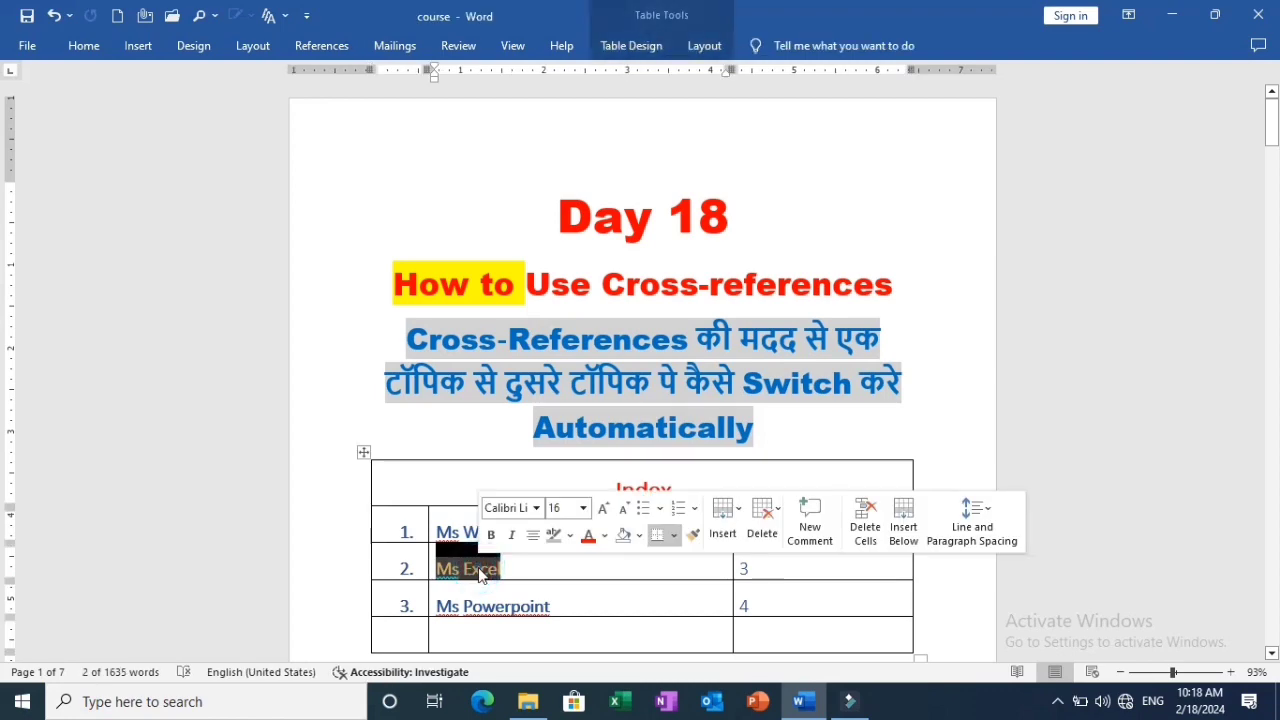
left_click(480, 569, "ctrl")
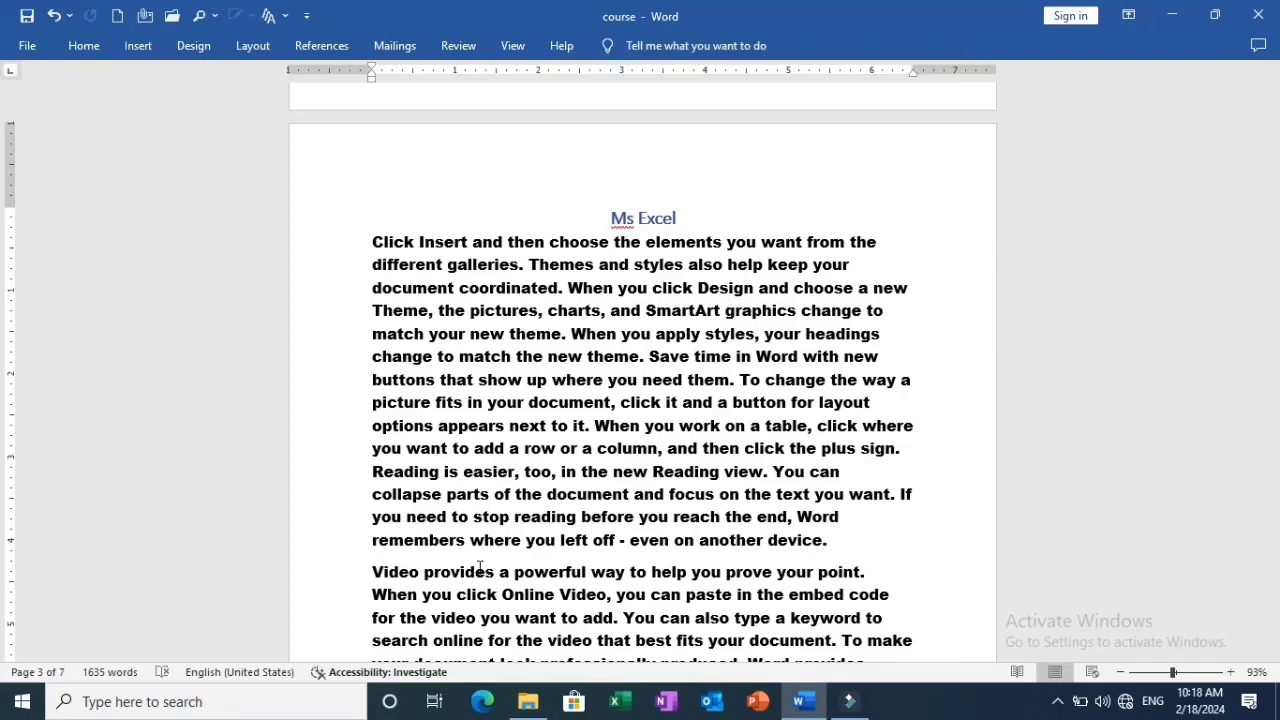
scroll(479, 567, "up", 10)
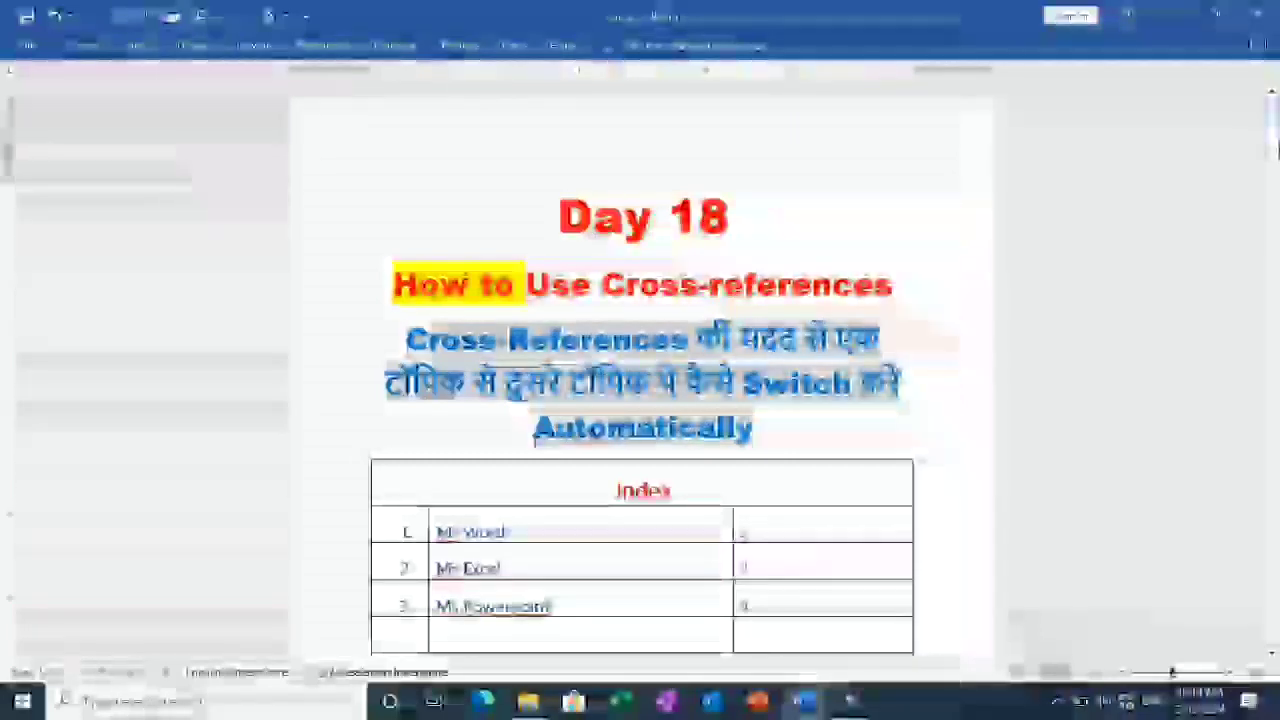
Follow the Ms Powerpoint and Ms Excel entries in the table of contents to their sections, returning to the first page after each.
left_click_drag(1275, 131, 1275, 163)
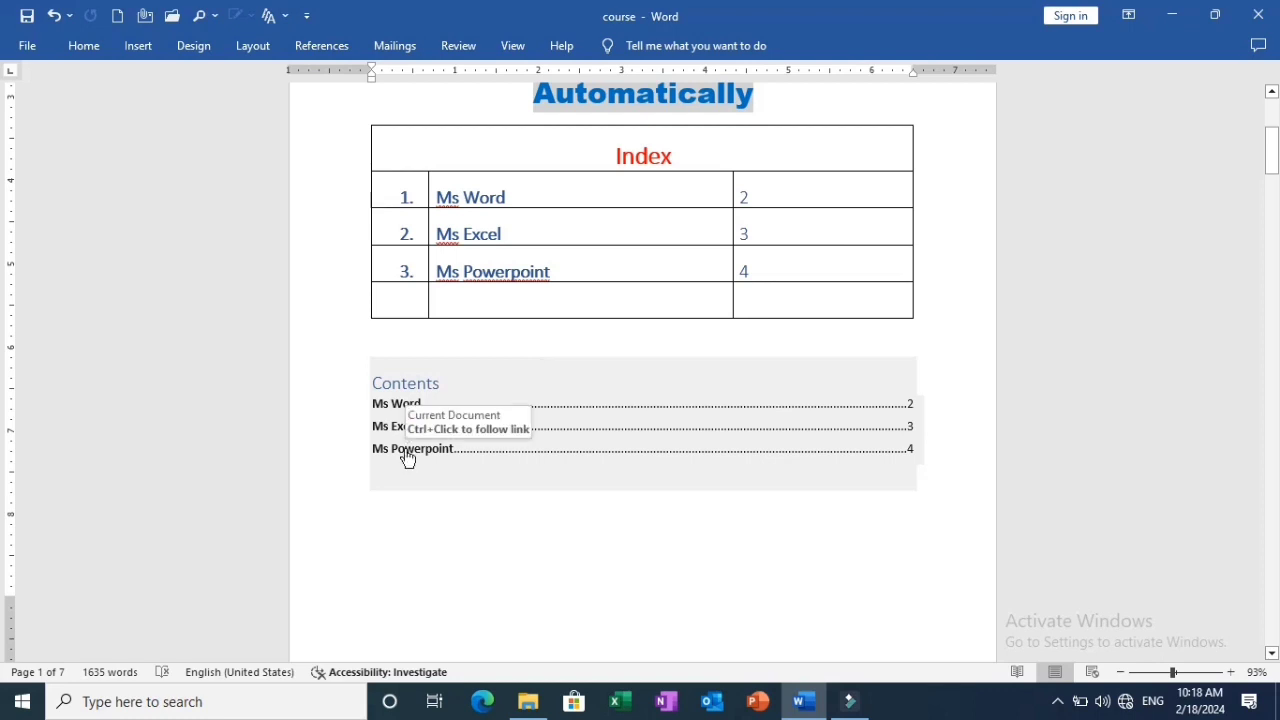
left_click(407, 449)
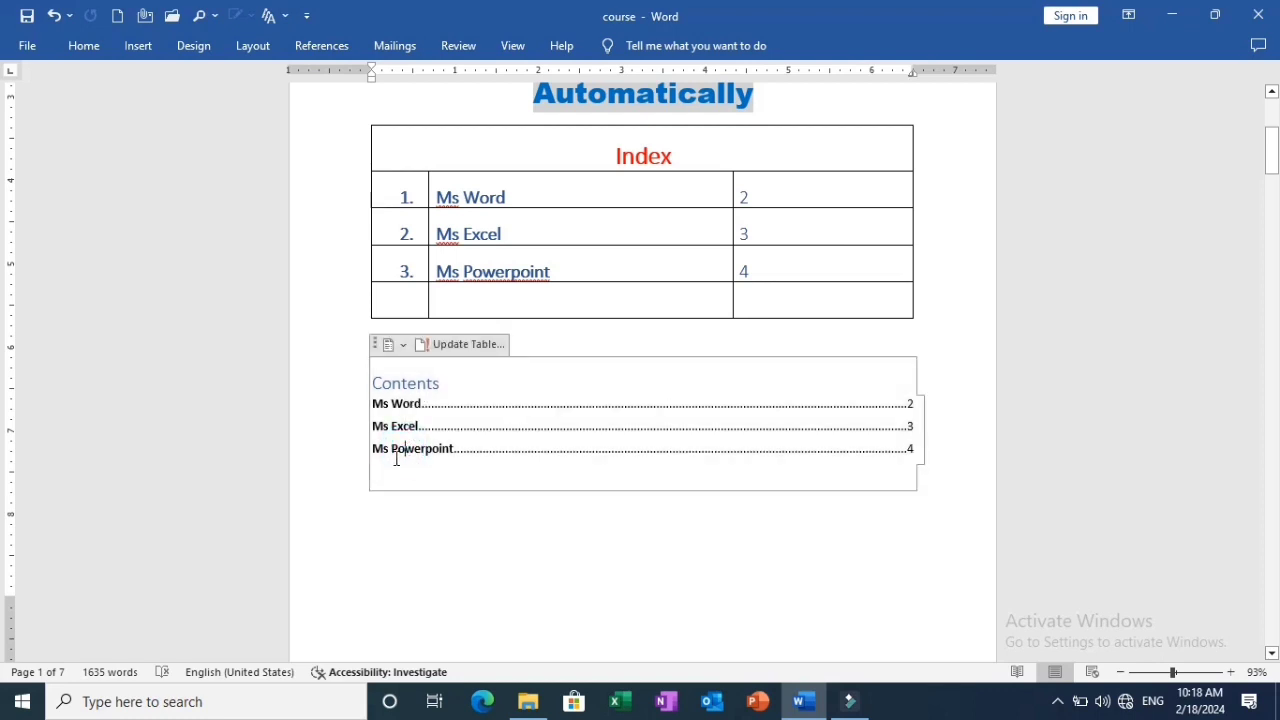
left_click(394, 455, "ctrl")
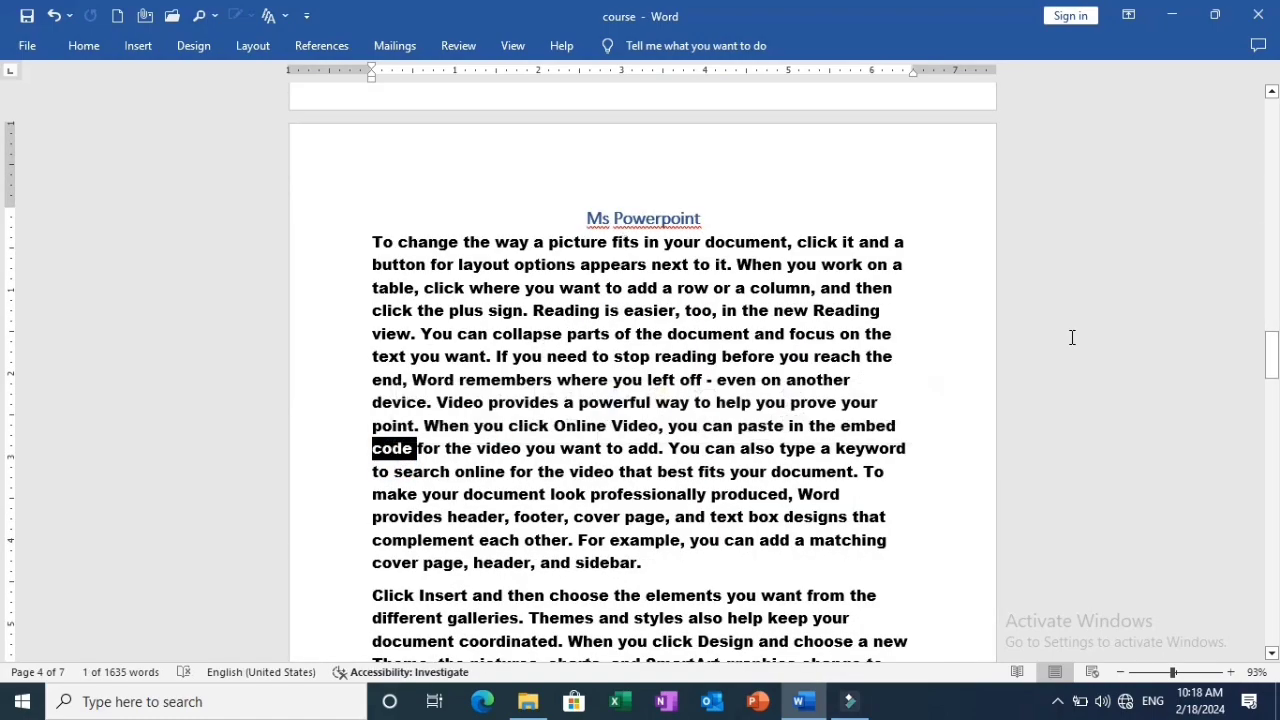
left_click_drag(1271, 357, 3, 128)
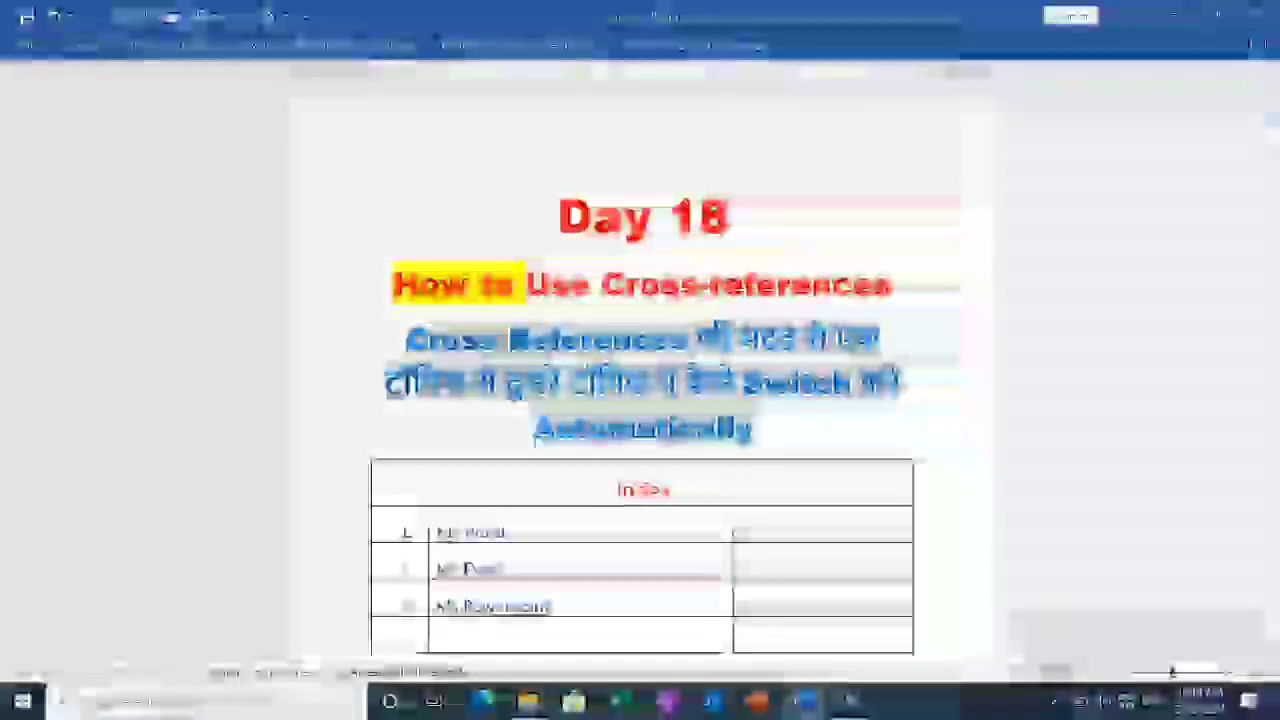
scroll(1276, 188, "down", 5)
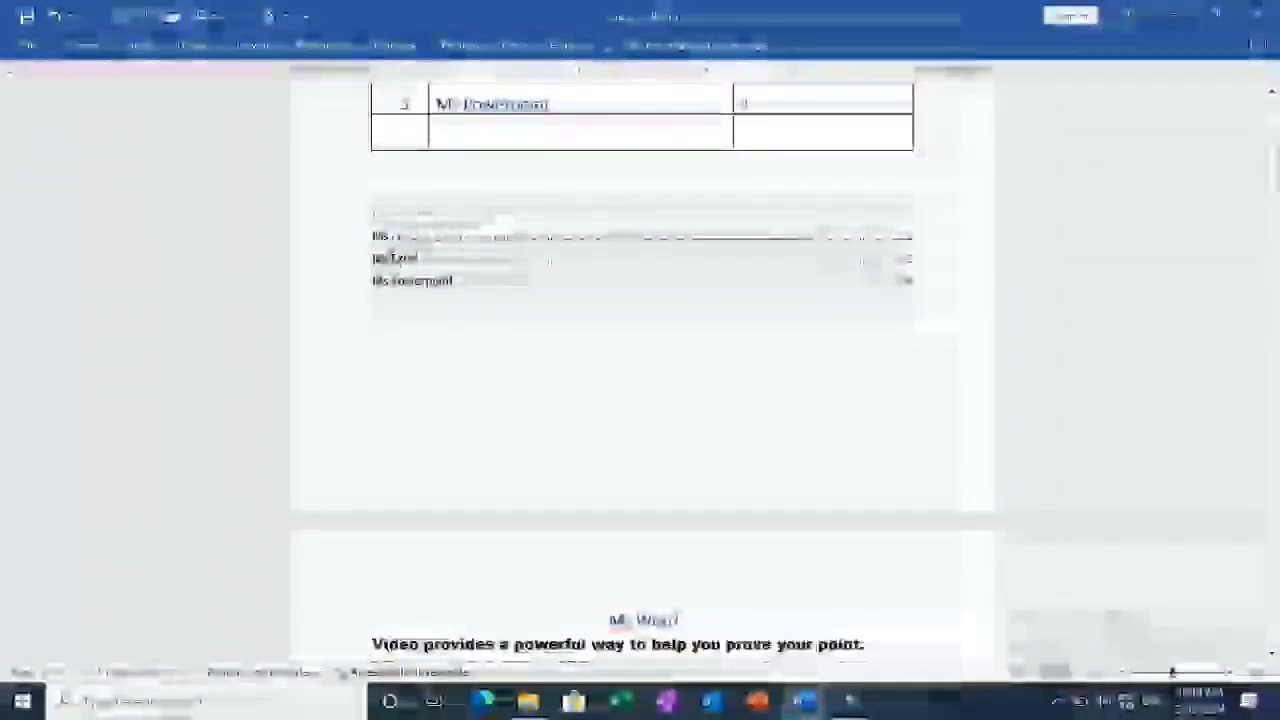
double_click(391, 259, "ctrl")
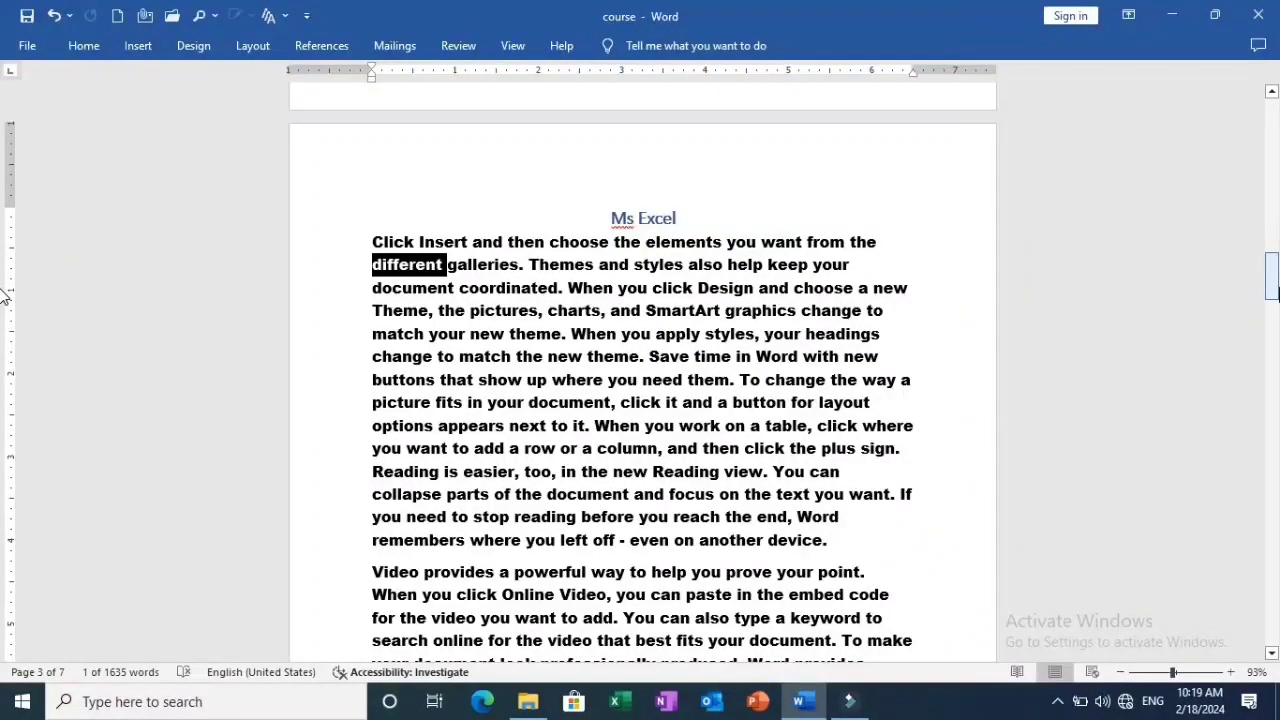
left_click_drag(1273, 285, 1273, 130)
Generate left-aligned sample text on the blank second page with =rand(10,10).
left_click(419, 428)
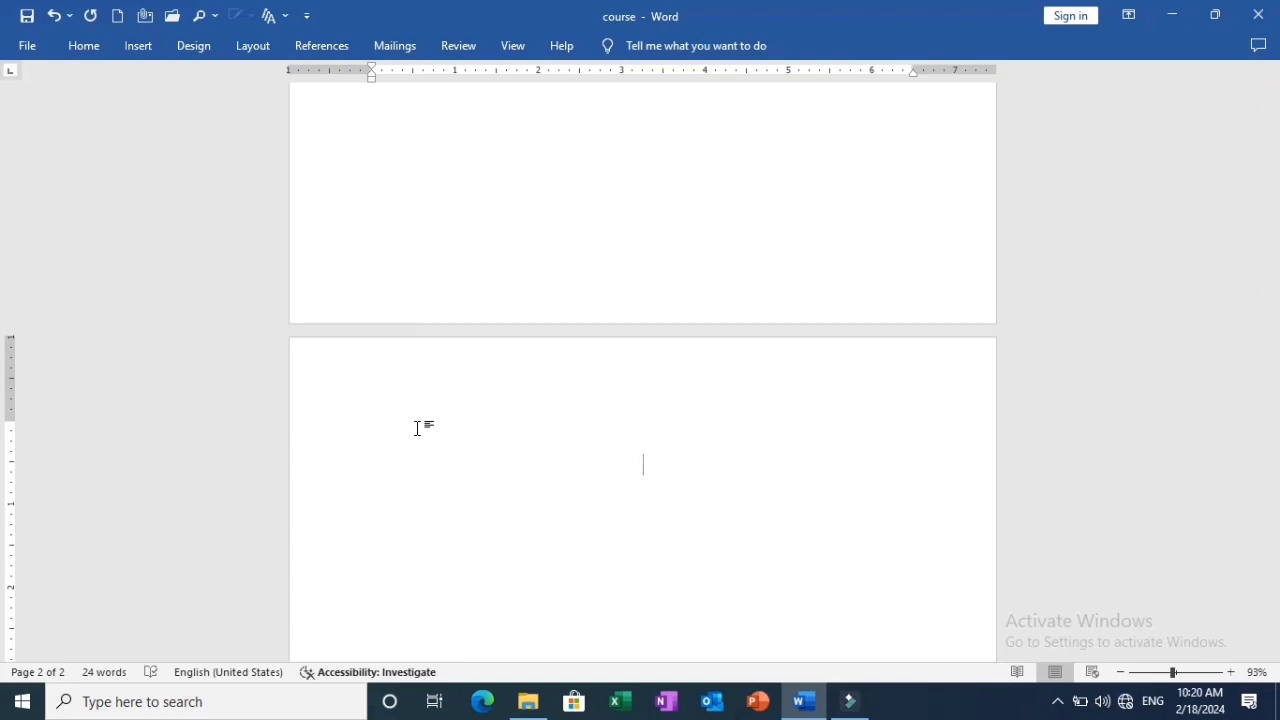
key("ctrl+l")
type("+")
key("BackSpace")
type("=rand(10")
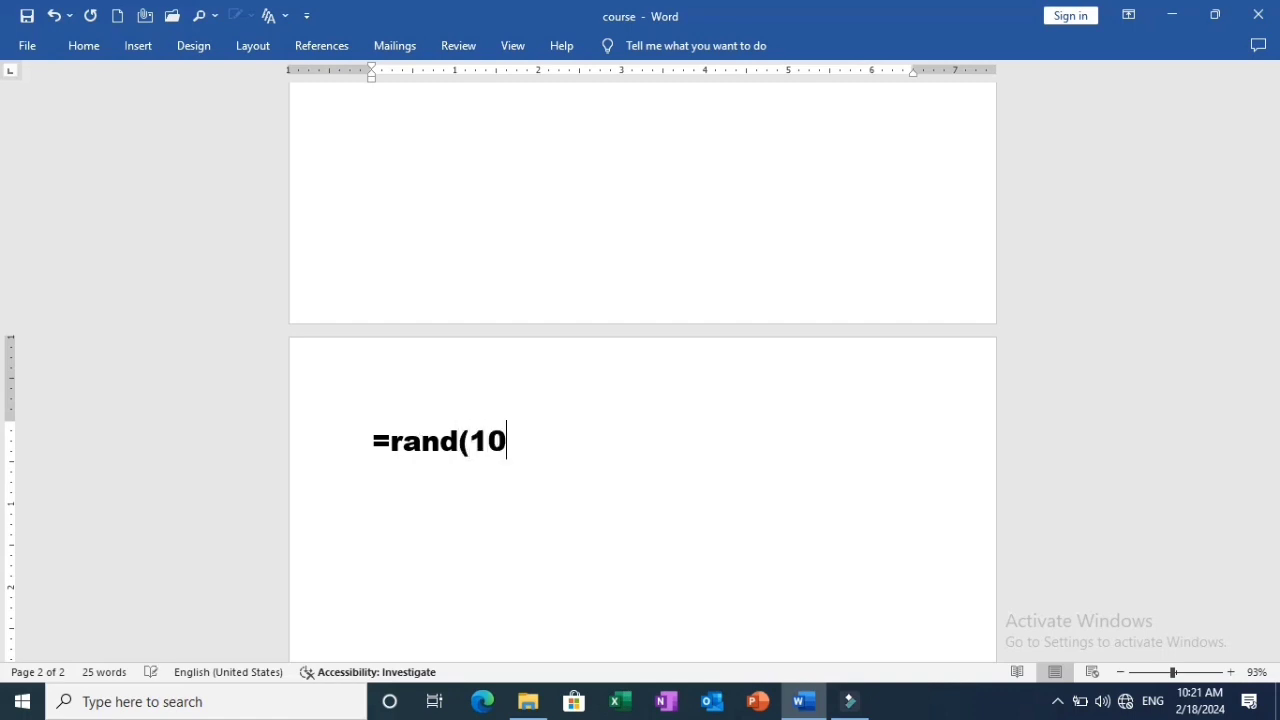
type(",10)")
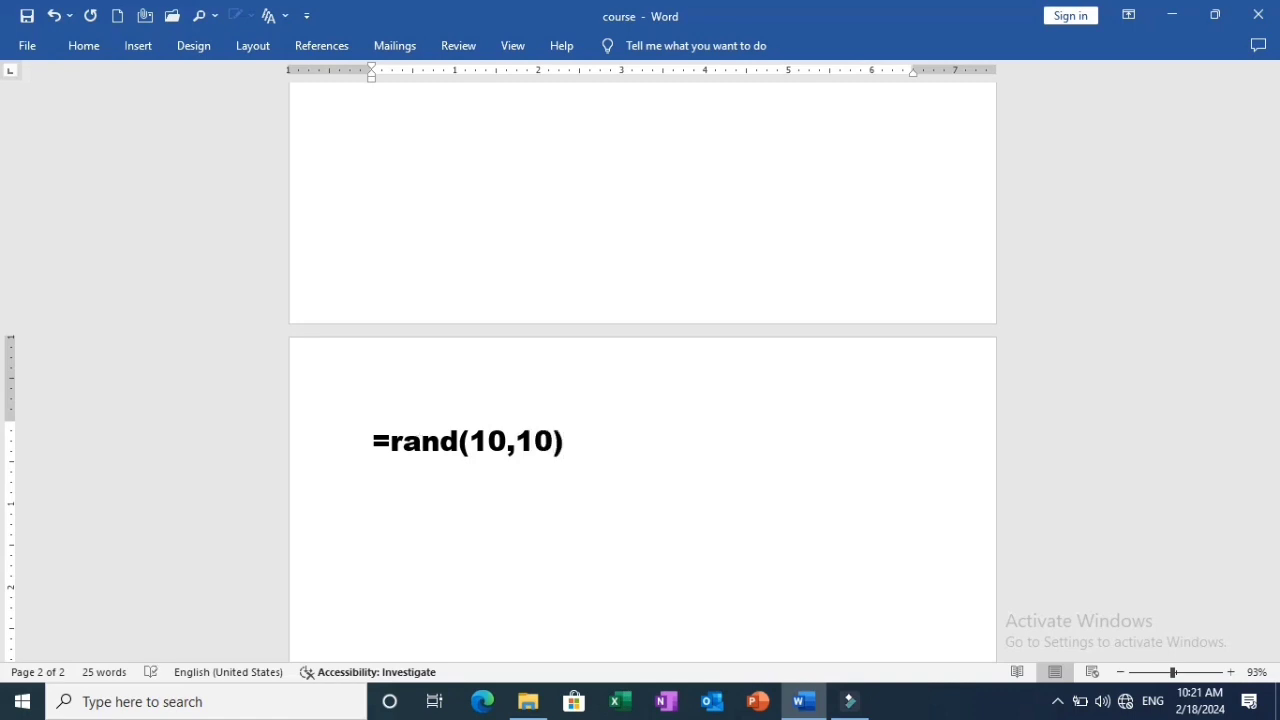
key("Return")
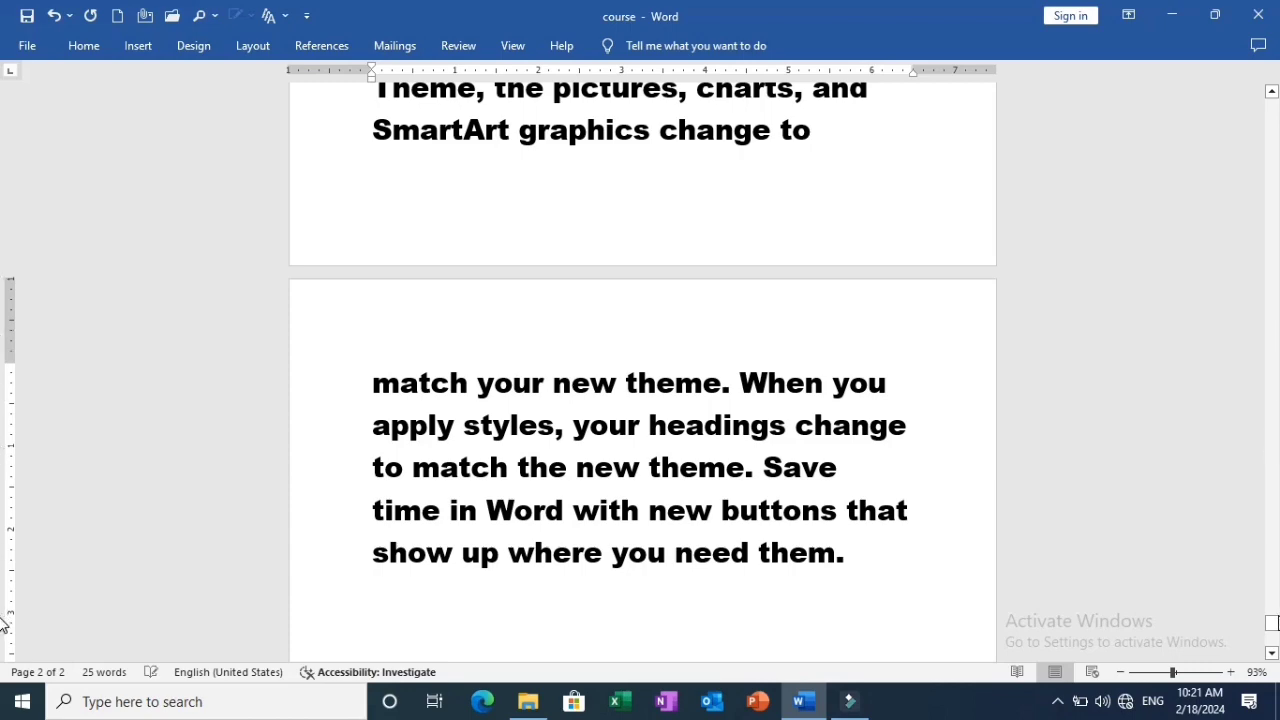
Enter the title "Ms Word" on the empty line above the sample text on page 2.
scroll(1, 622, "up", 15)
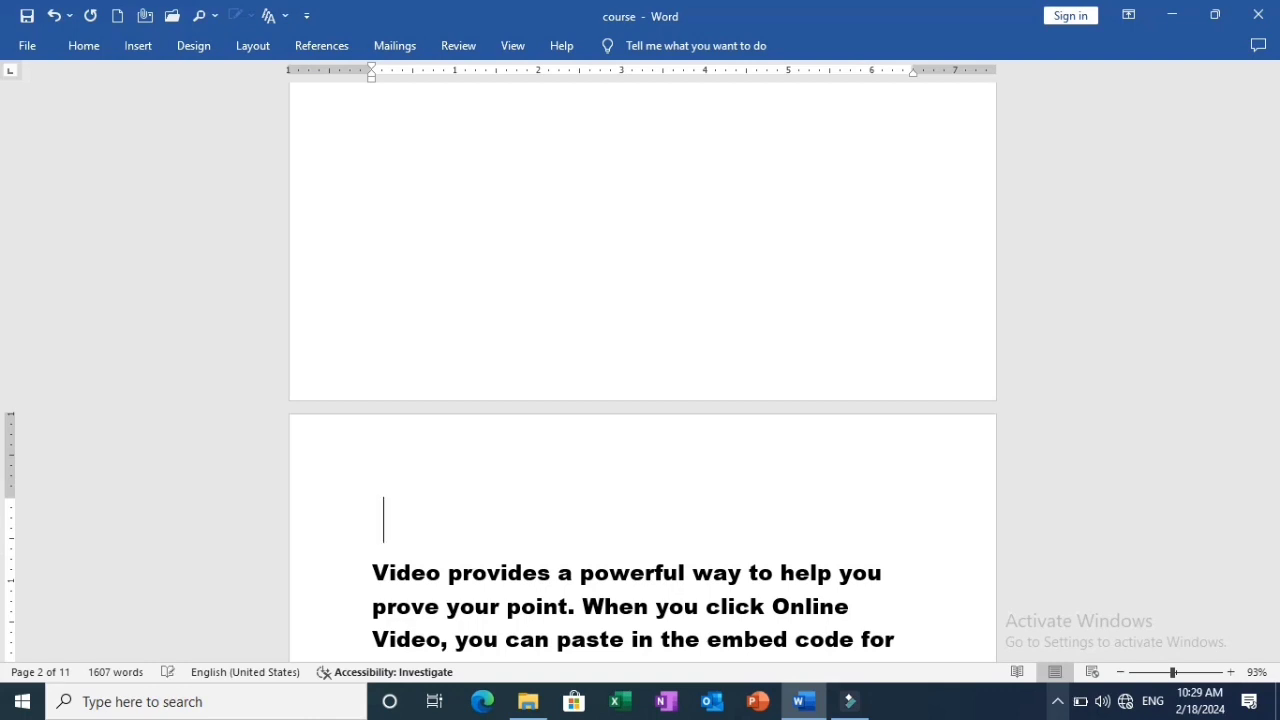
type("Ms ")
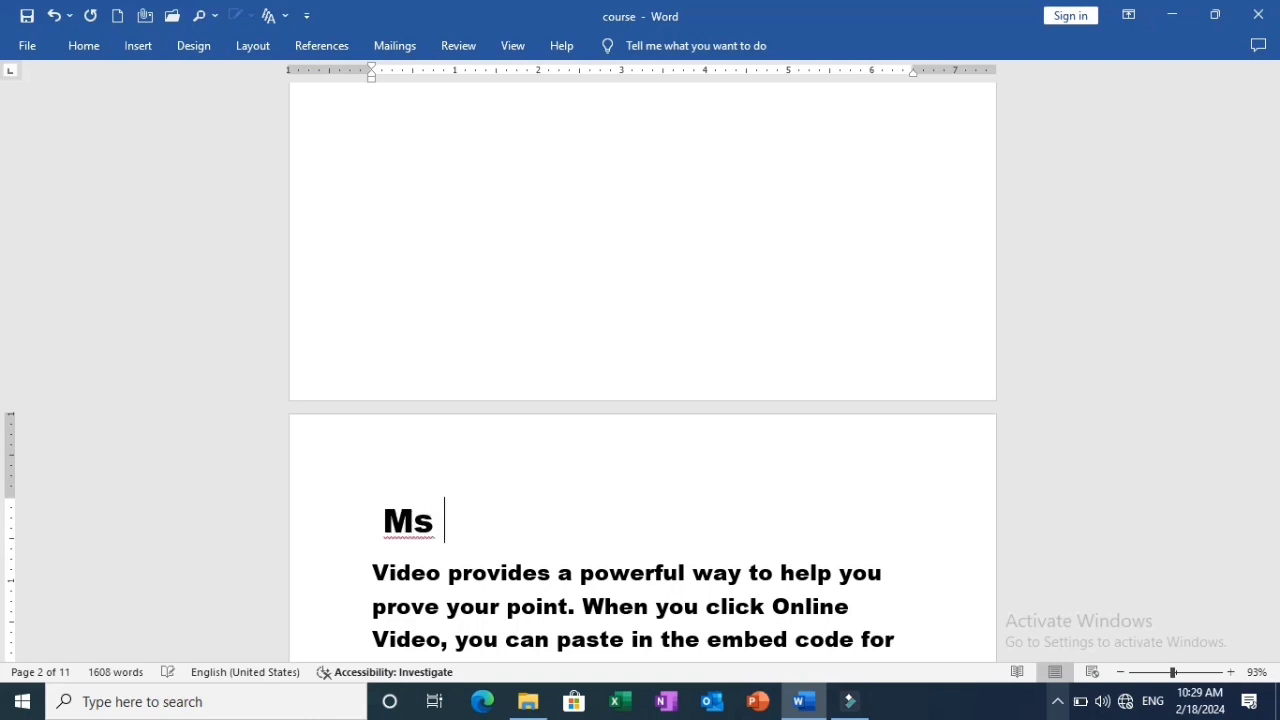
type("Word")
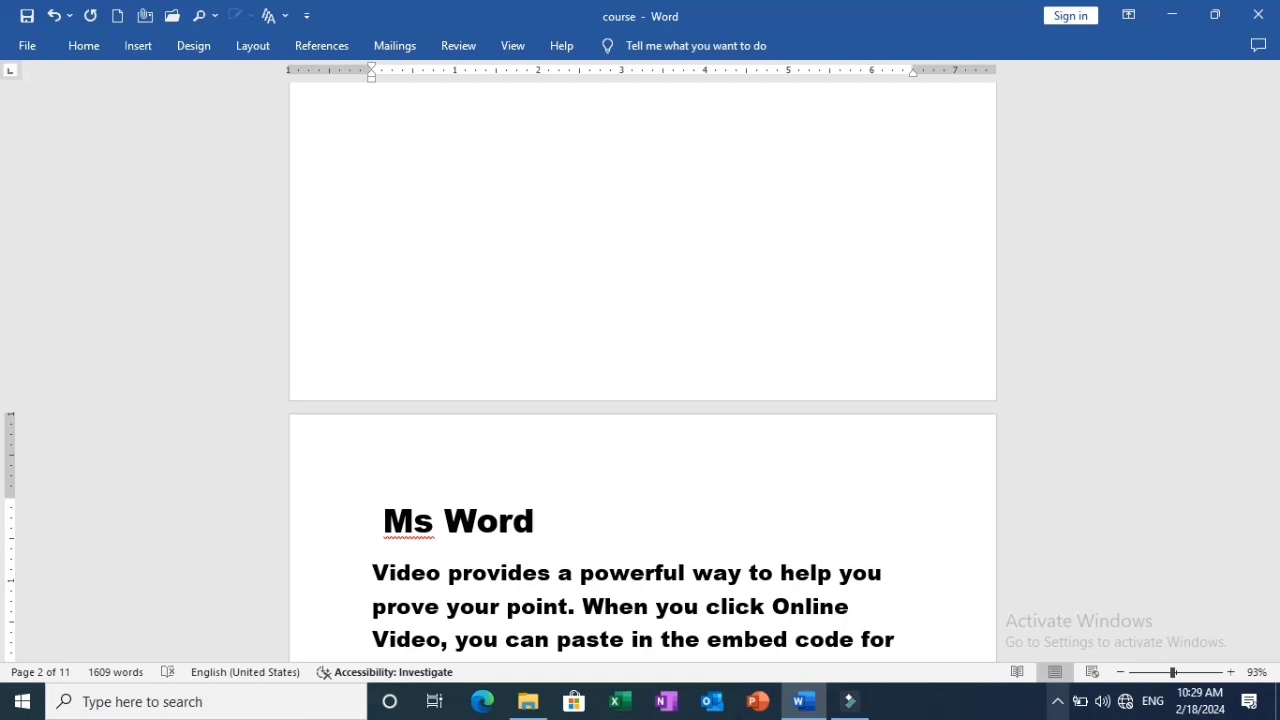
Format the "Ms Word" title with the Heading 1 style, centered and bold.
left_click(549, 519)
left_click_drag(521, 513, 372, 500)
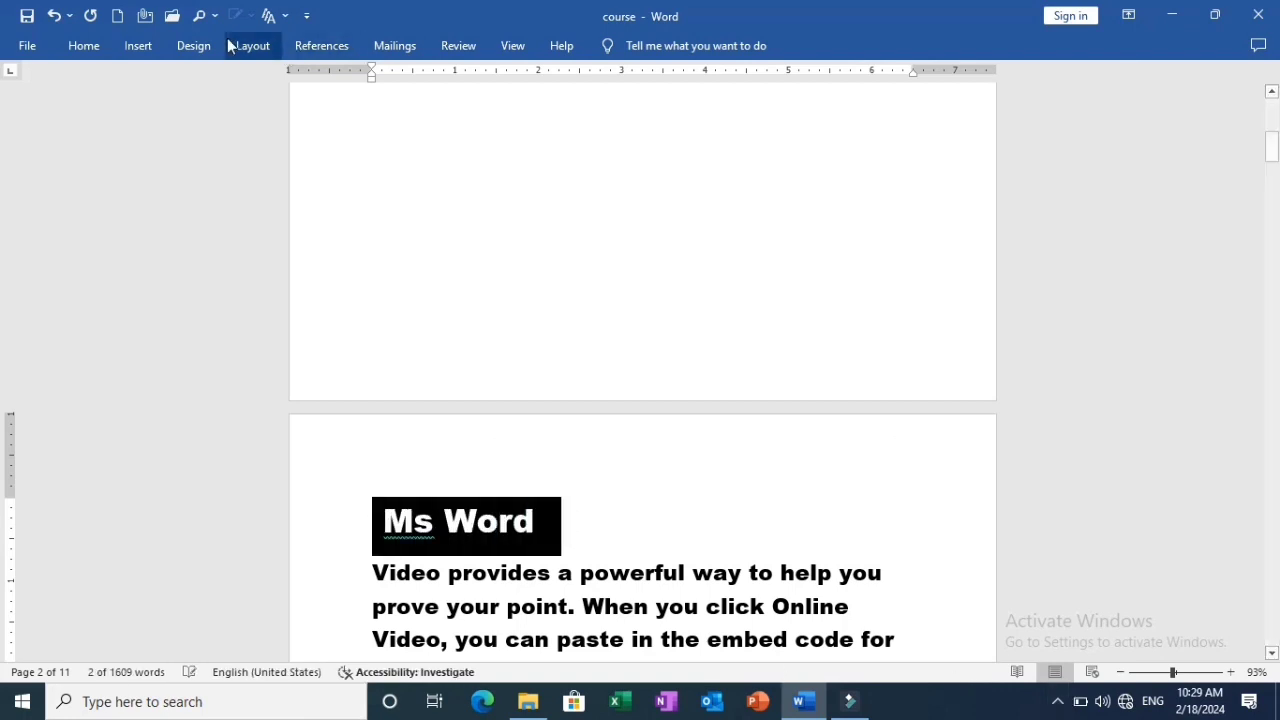
left_click(81, 47)
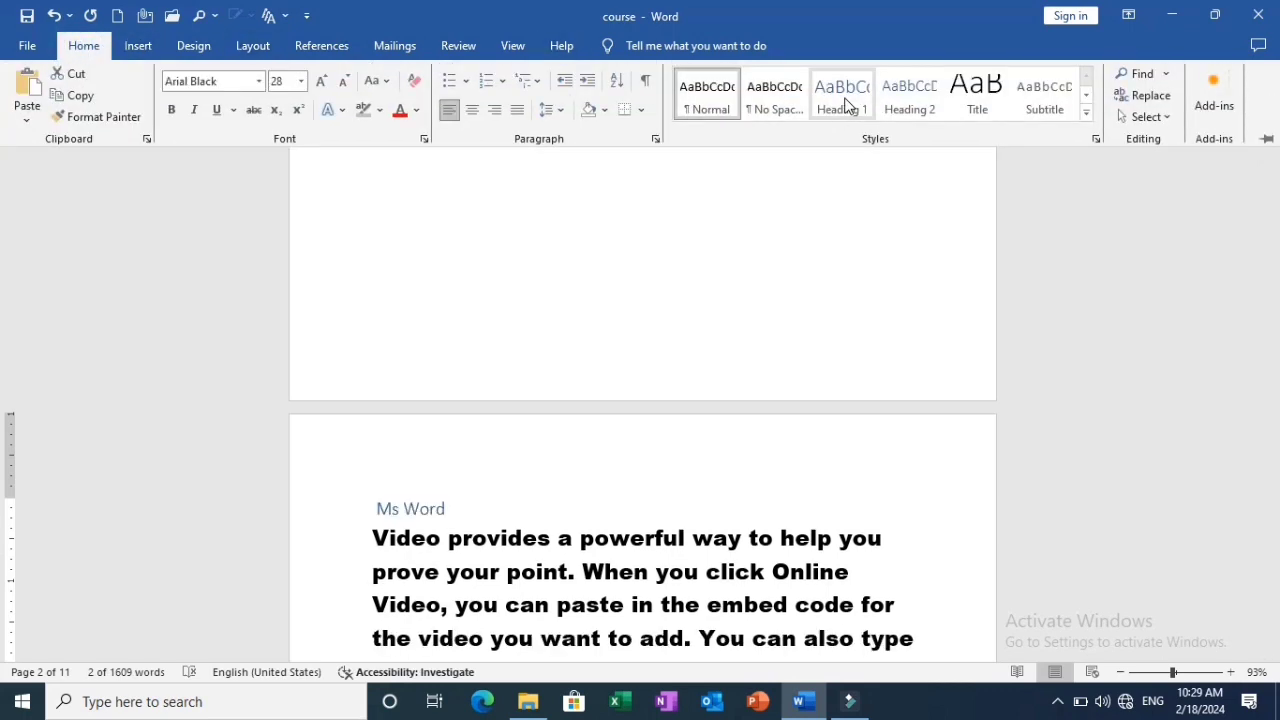
left_click(845, 105)
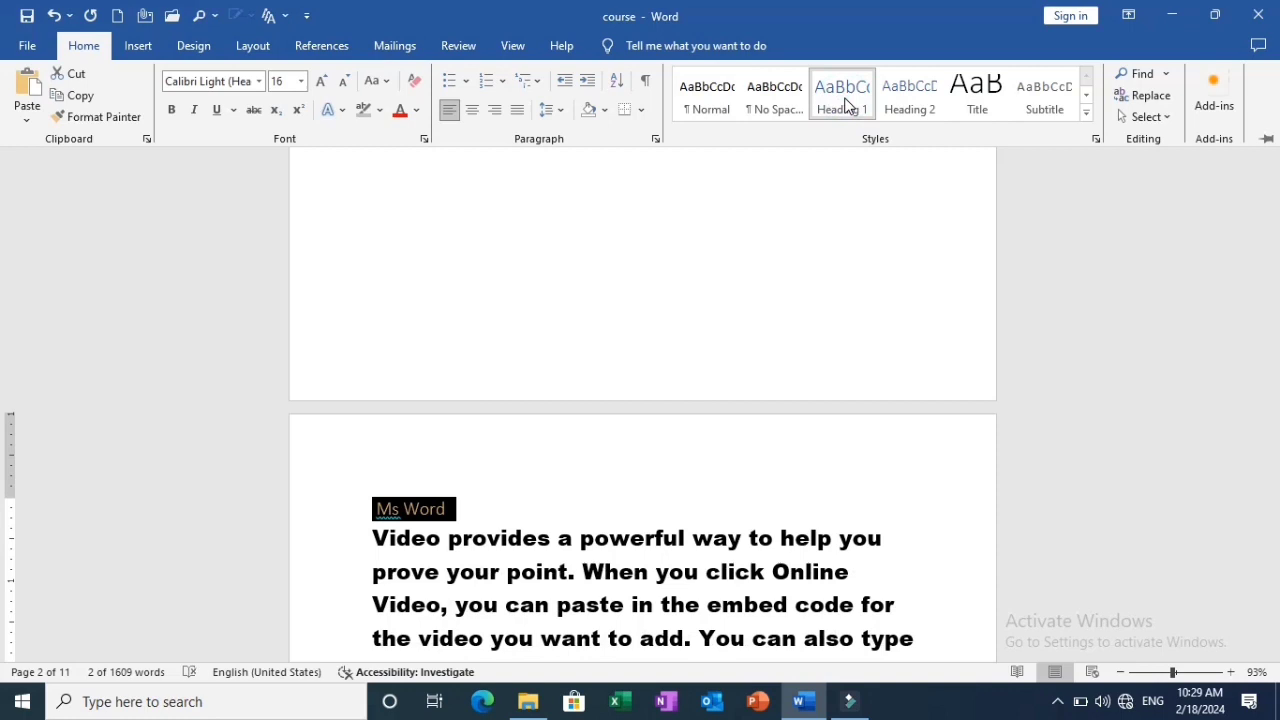
key("ctrl+e")
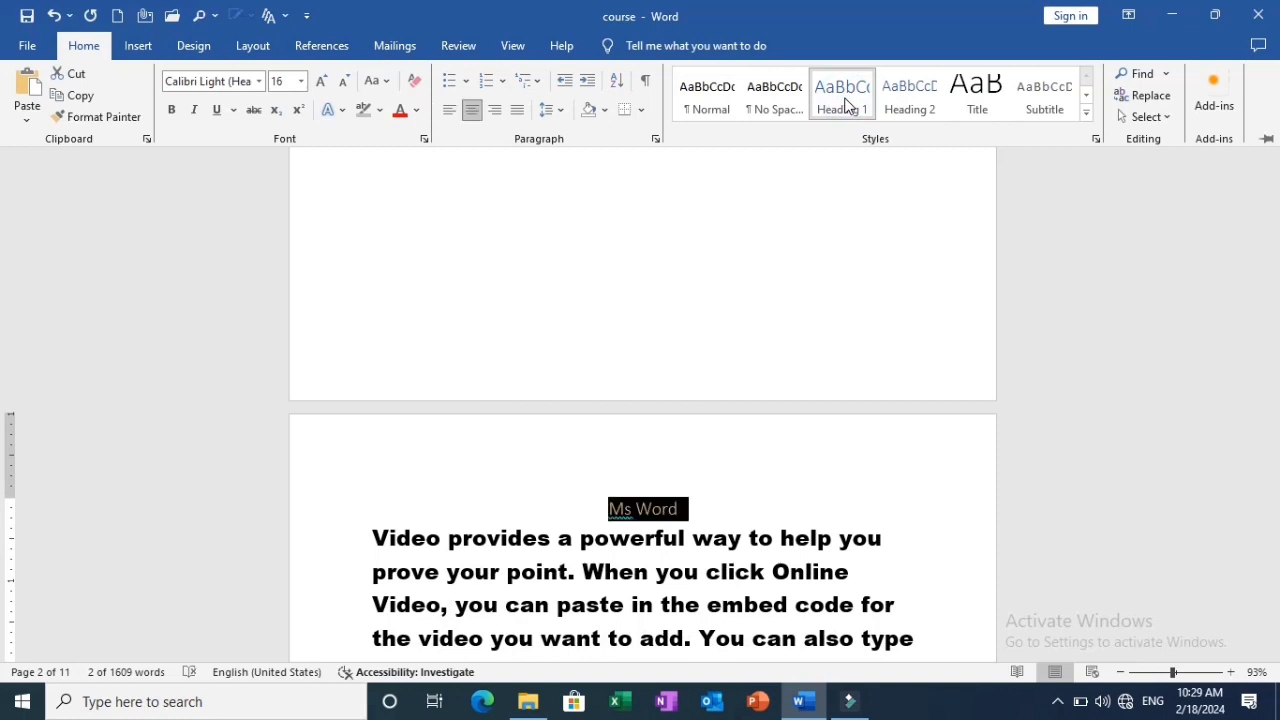
key("ctrl+b")
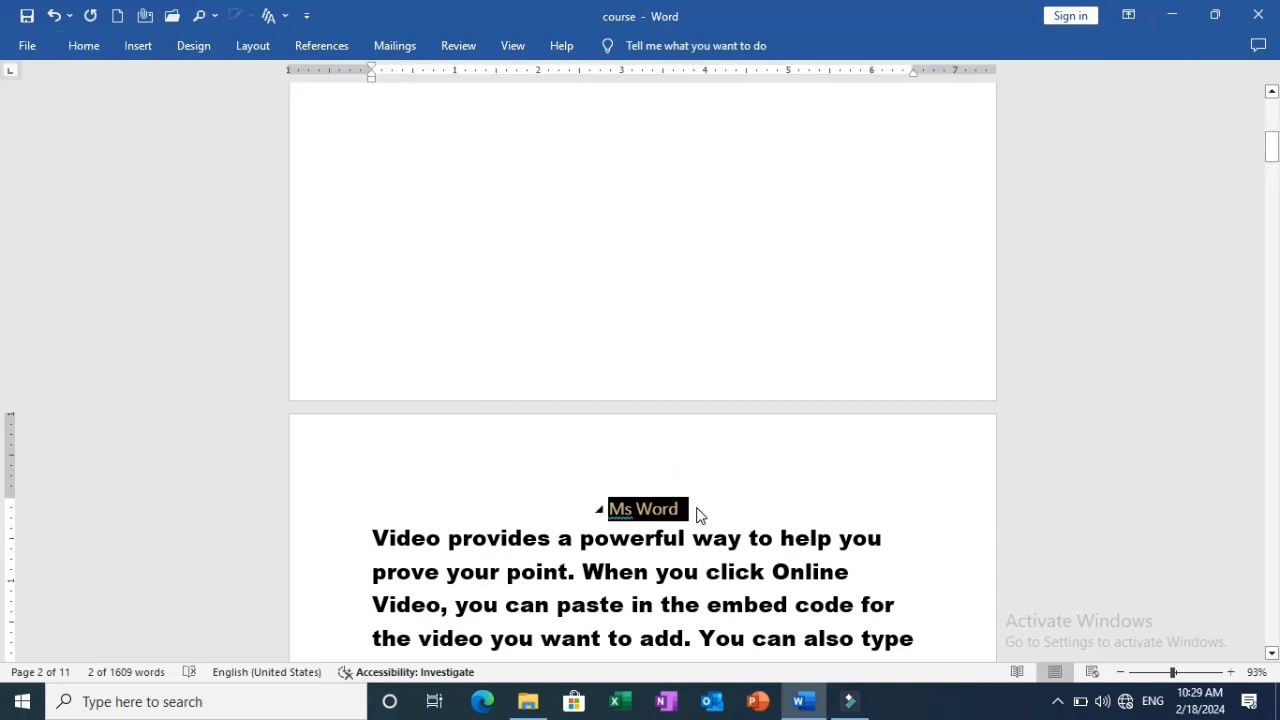
left_click(697, 506)
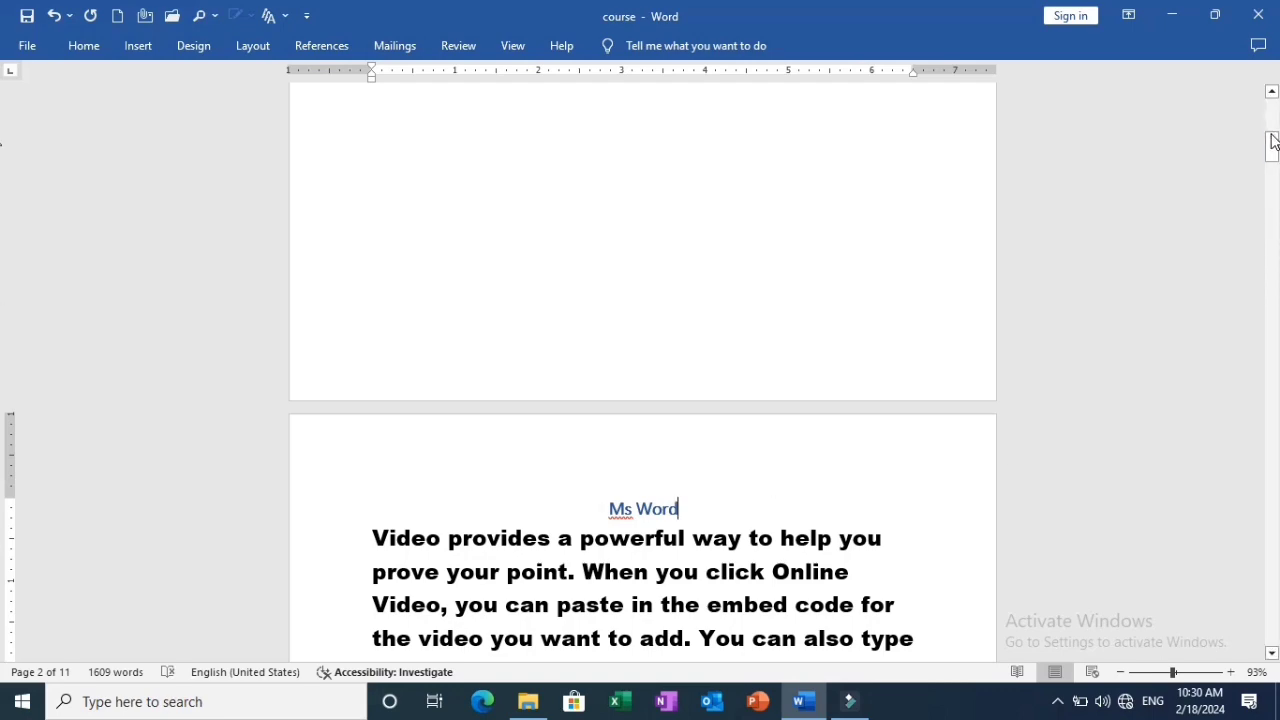
Insert a new line above the text at the start of page 3 and enter the title "Ms Powerpoint" on it.
left_click_drag(1272, 145, 1275, 212)
left_click(365, 219)
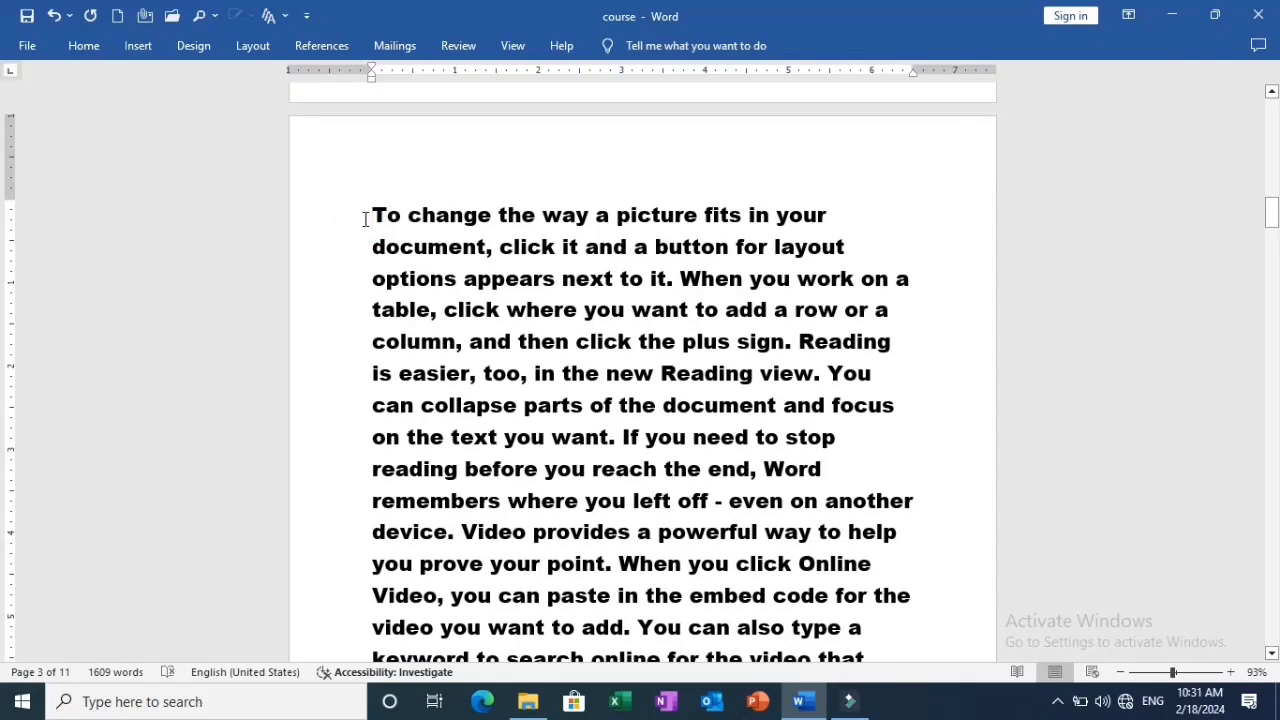
key("Return")
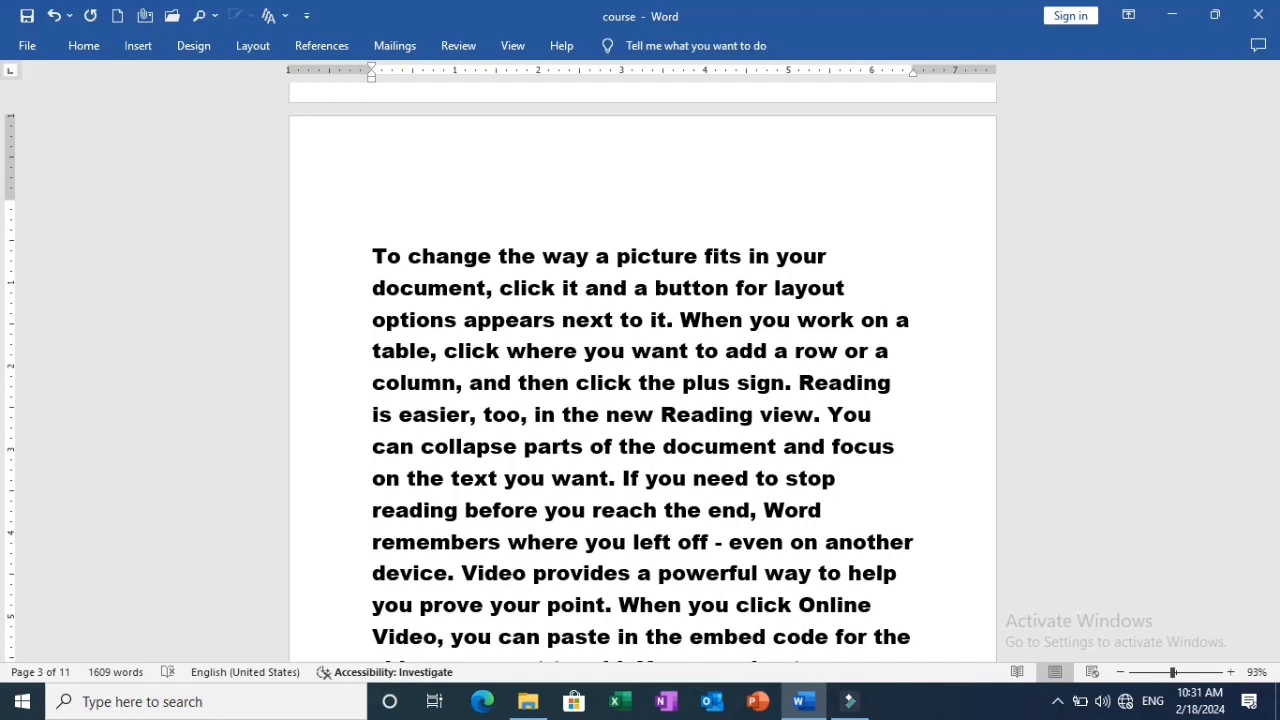
left_click(366, 220)
type("Ms P")
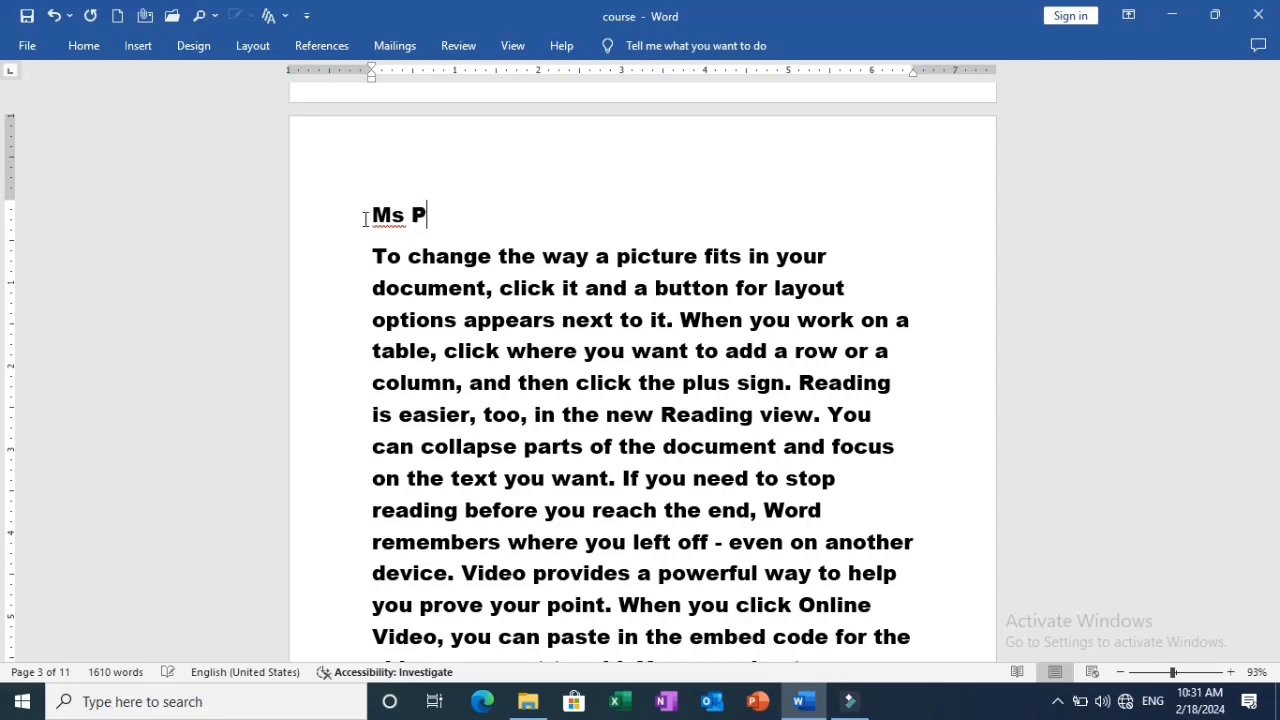
type("owerp")
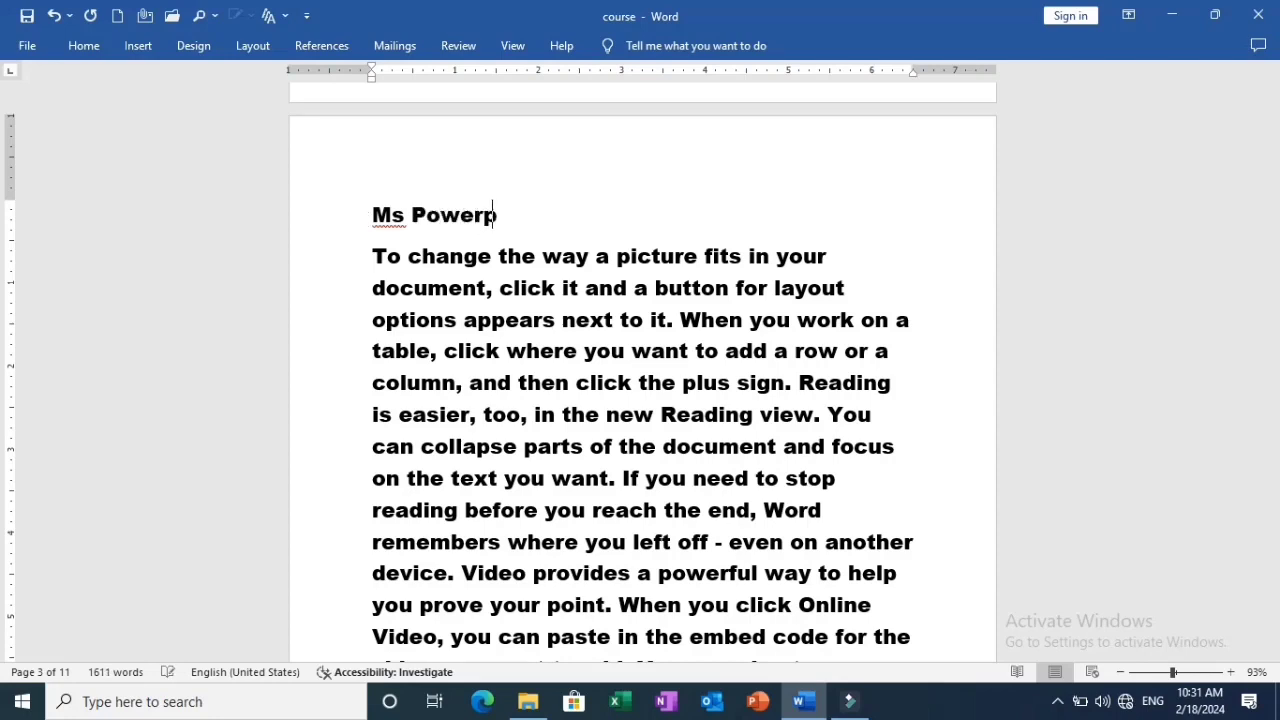
type("oint")
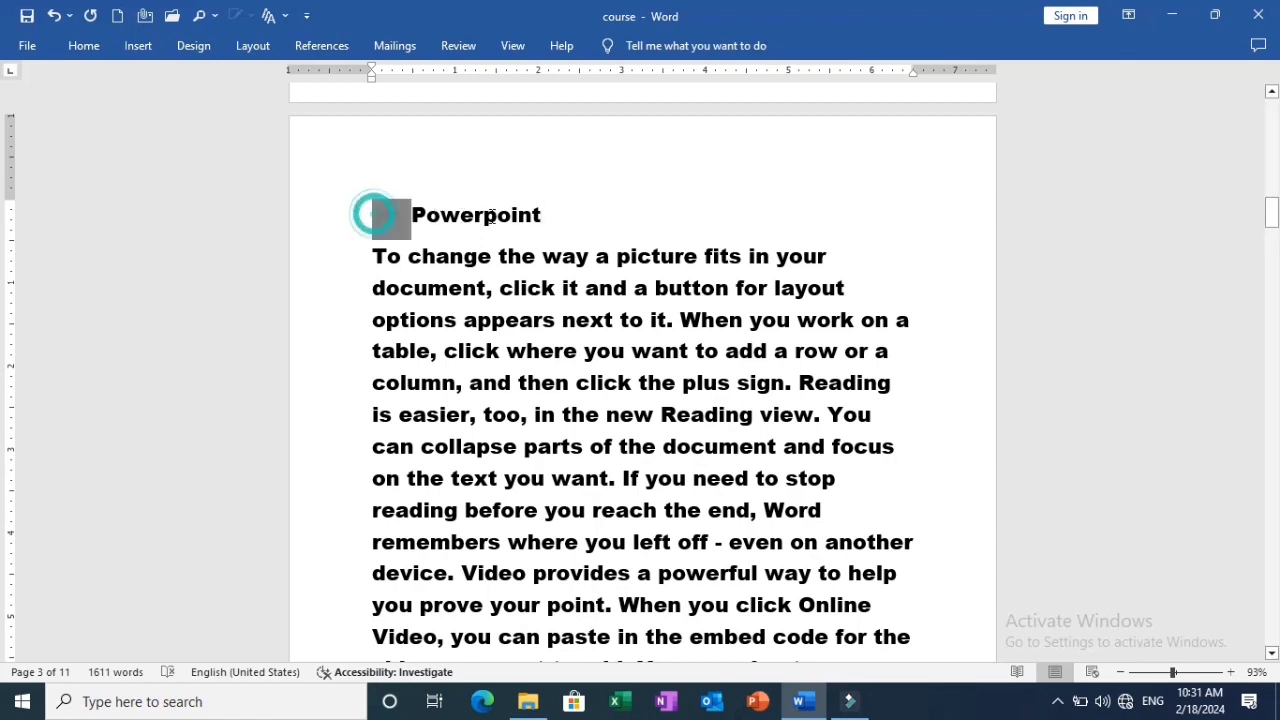
Format the "Ms Powerpoint" title on page 3 with the Heading 1 style, bold and centered.
left_click_drag(371, 214, 535, 218)
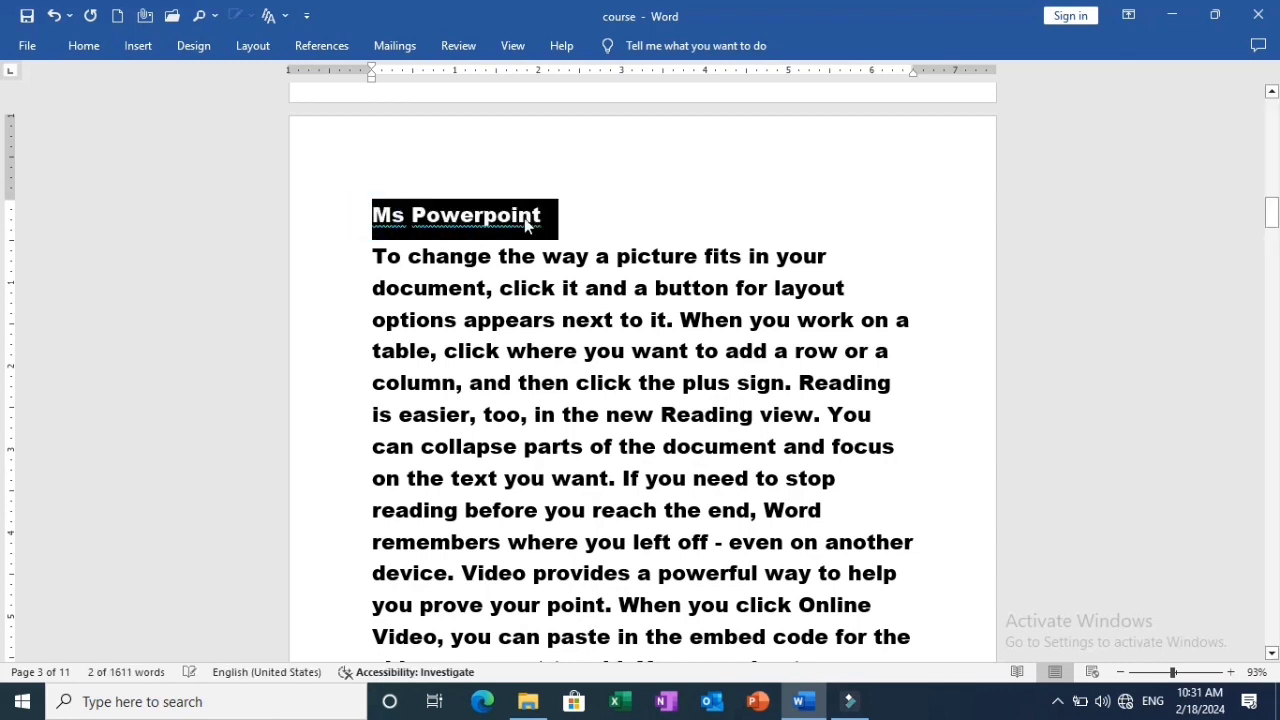
key("ctrl+e")
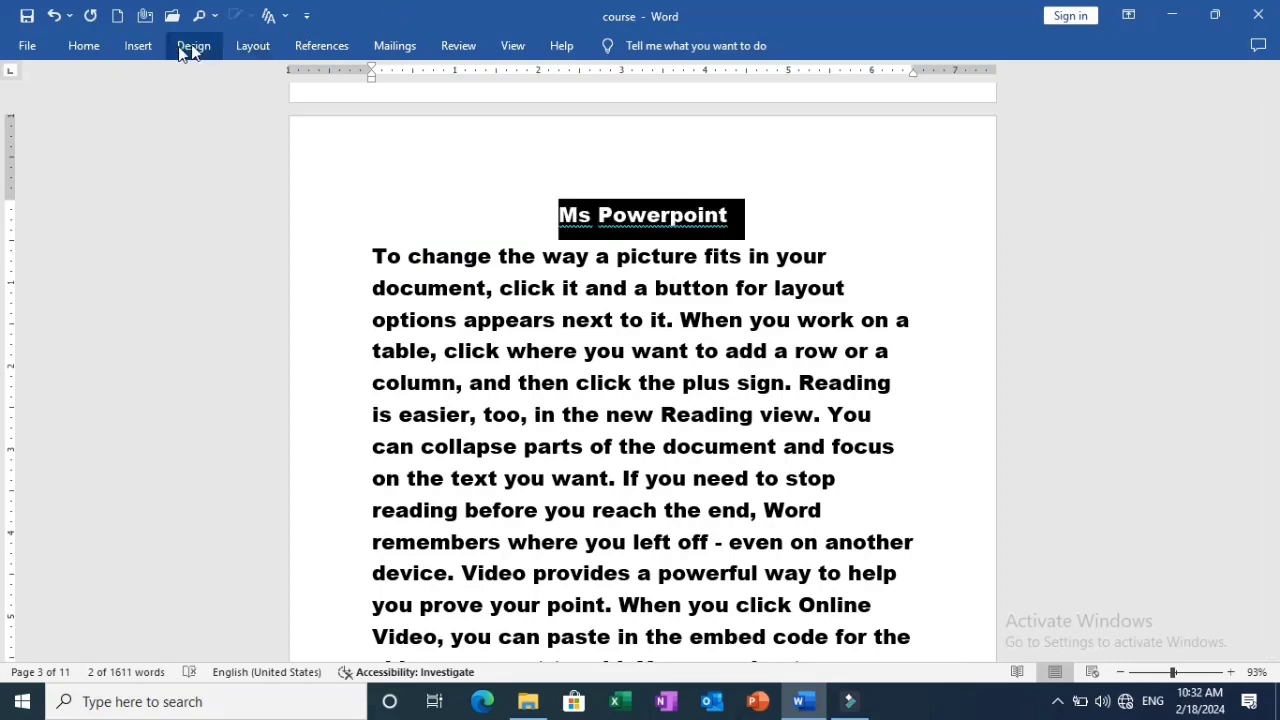
left_click(85, 46)
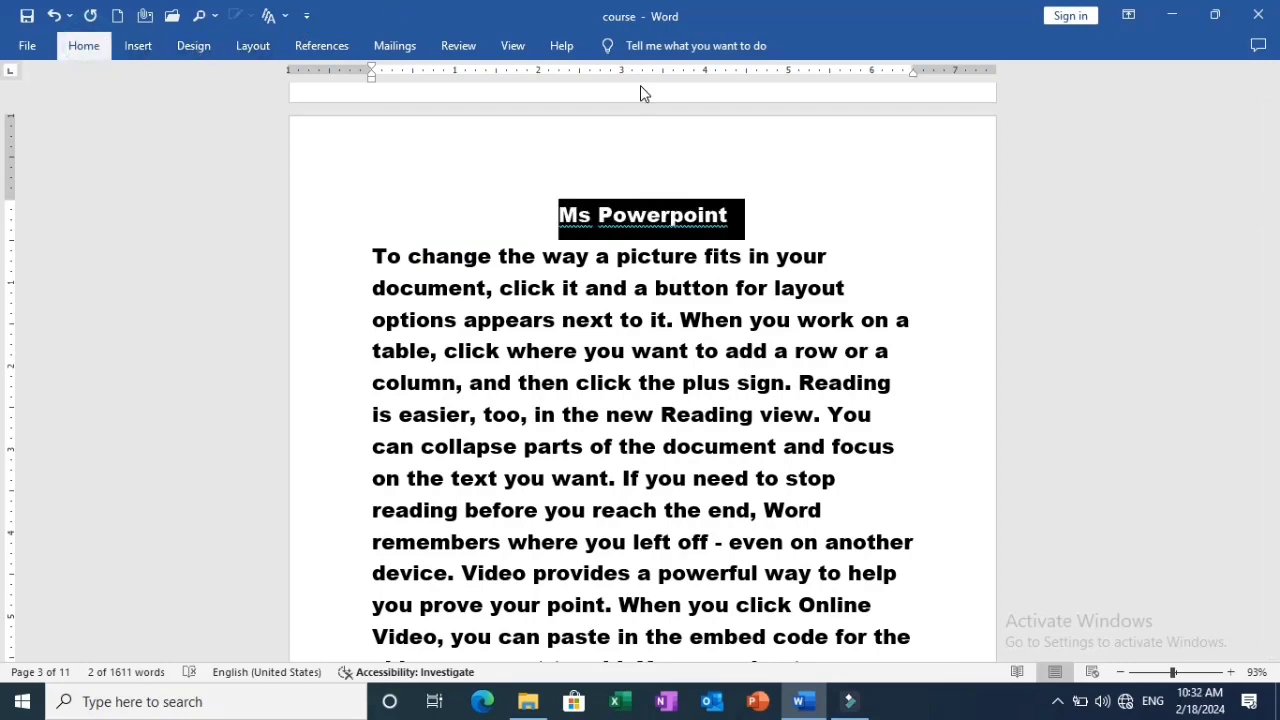
left_click(812, 113)
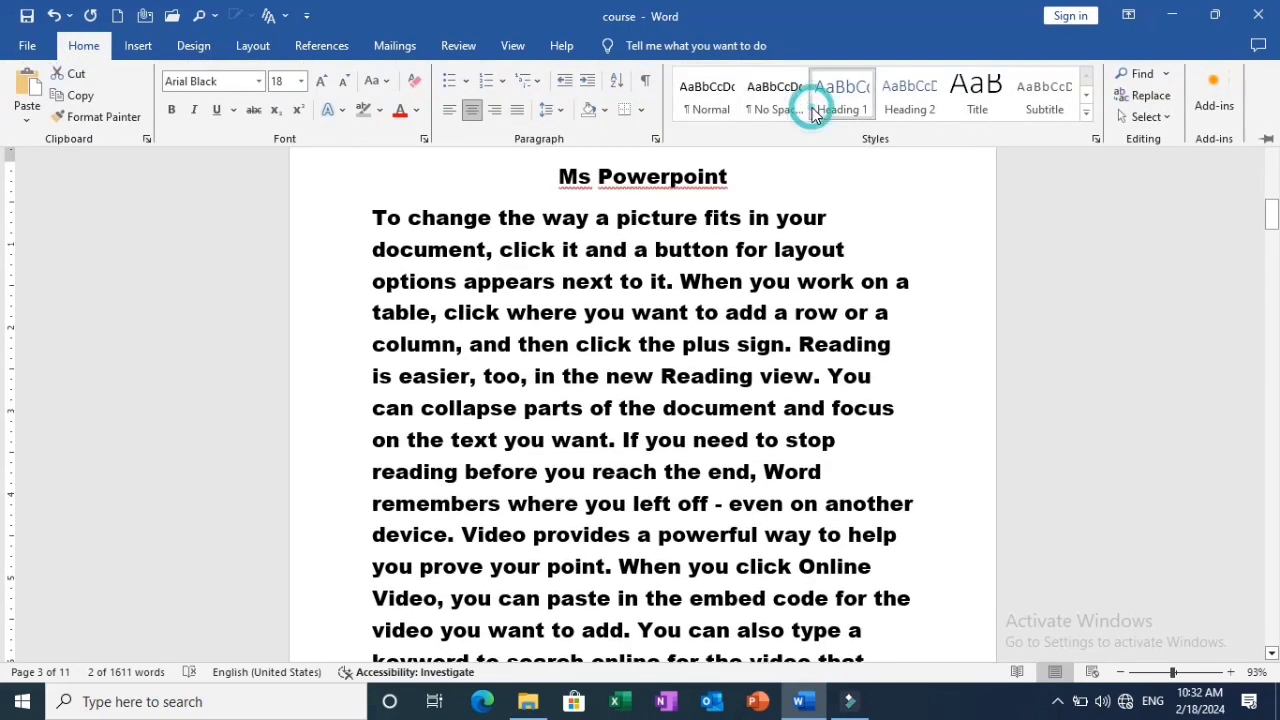
key("ctrl+b")
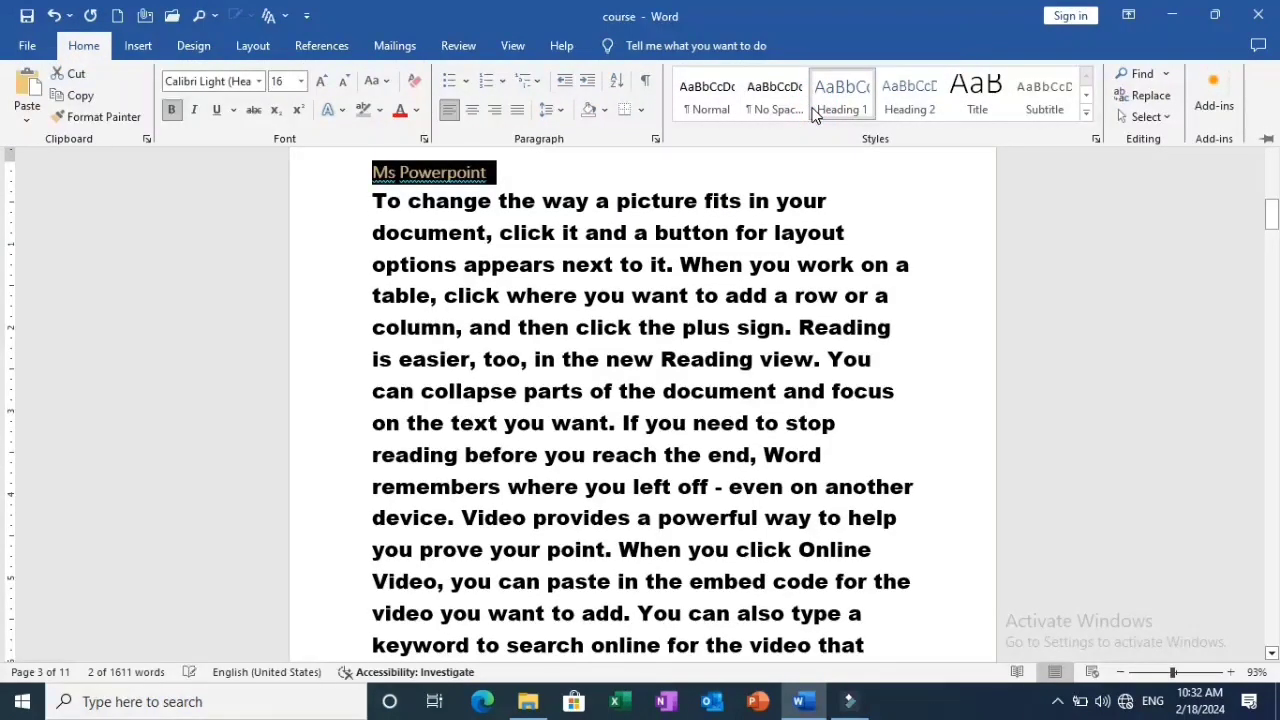
key("ctrl+e")
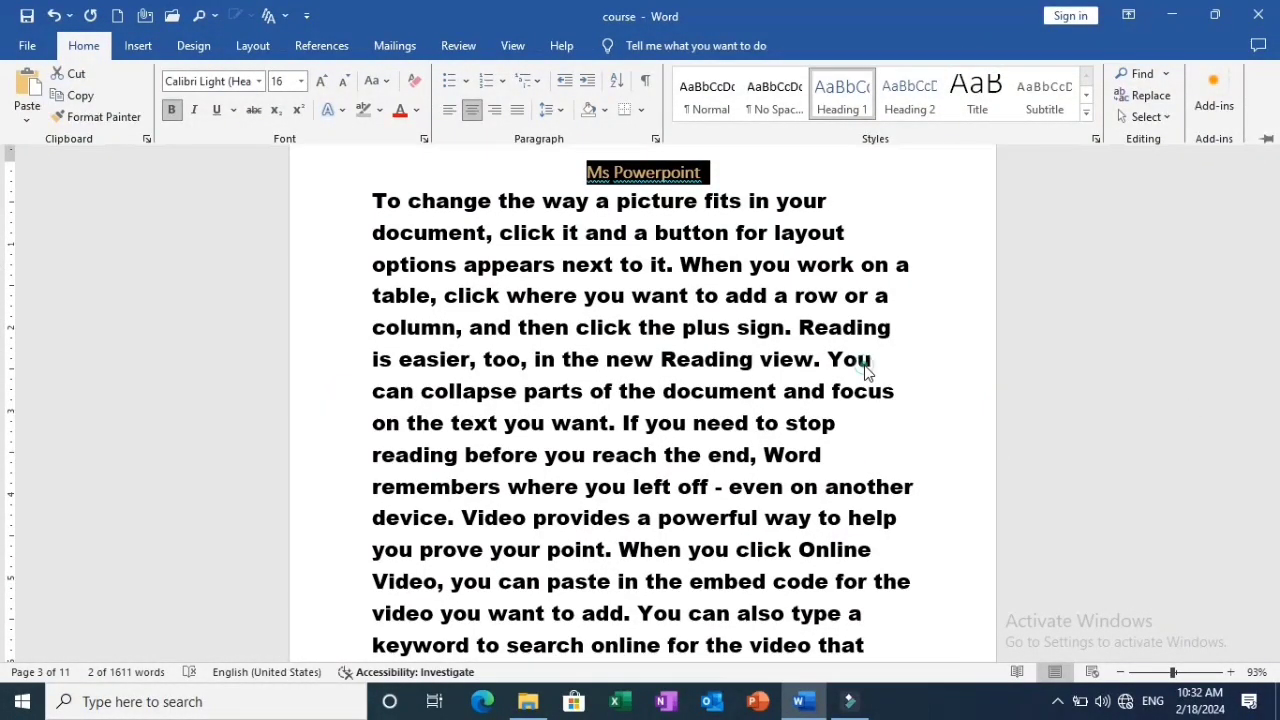
key("ctrl+F1")
Insert a new line above the text at the start of page 4 and enter the title "Ms Excel" on it.
left_click_drag(1277, 208, 1275, 275)
left_click(373, 251)
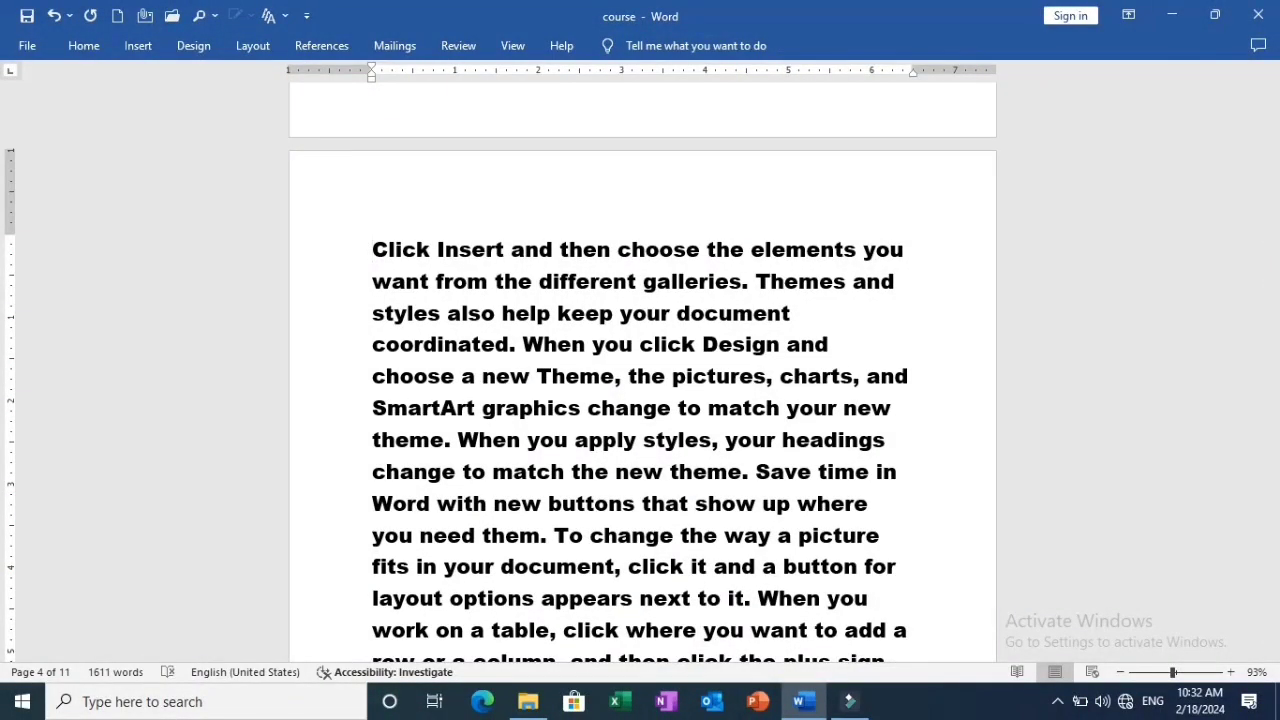
key("Return")
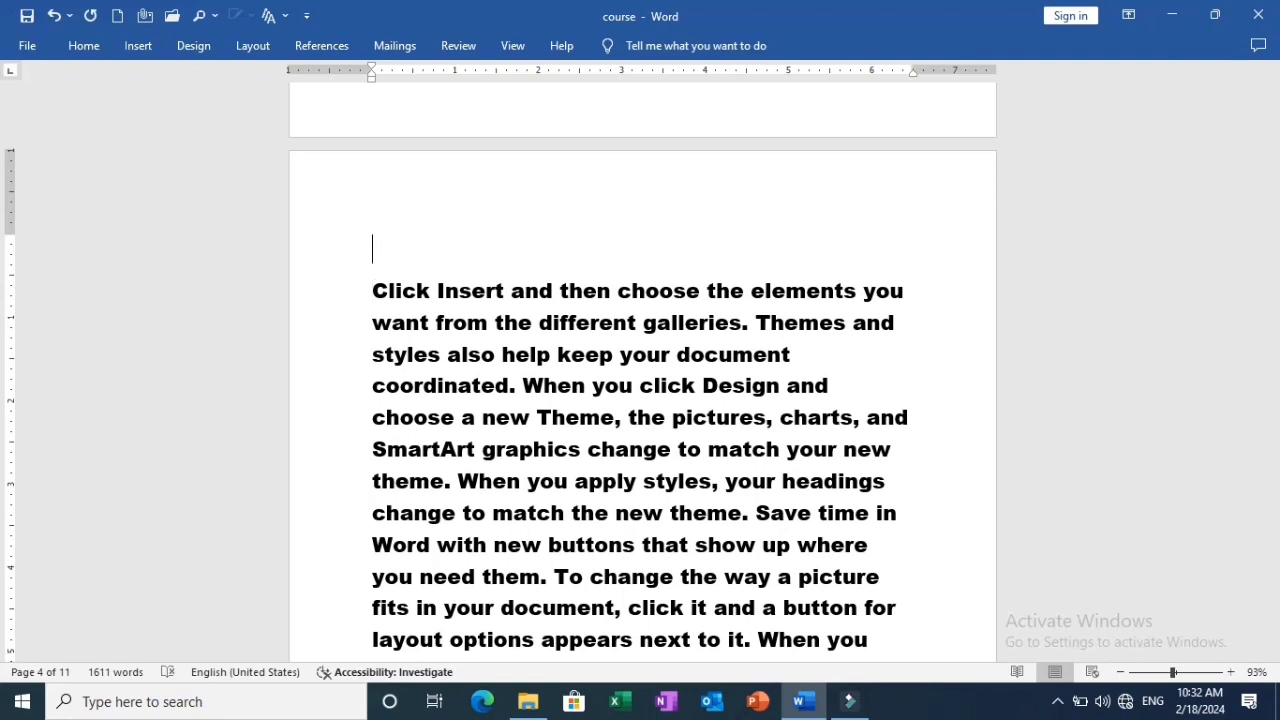
type("Ms E")
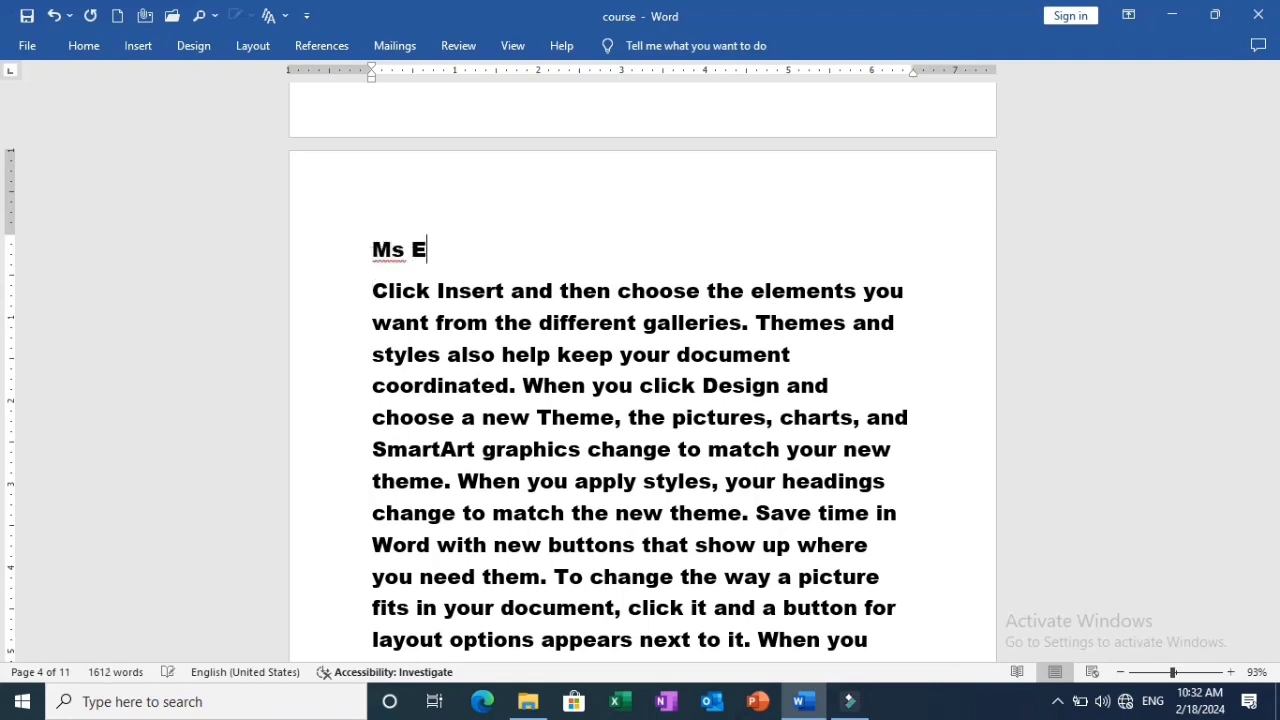
type("xcel")
Format the "Ms Excel" title with the Heading 1 style, centered and bold.
triple_click(368, 251)
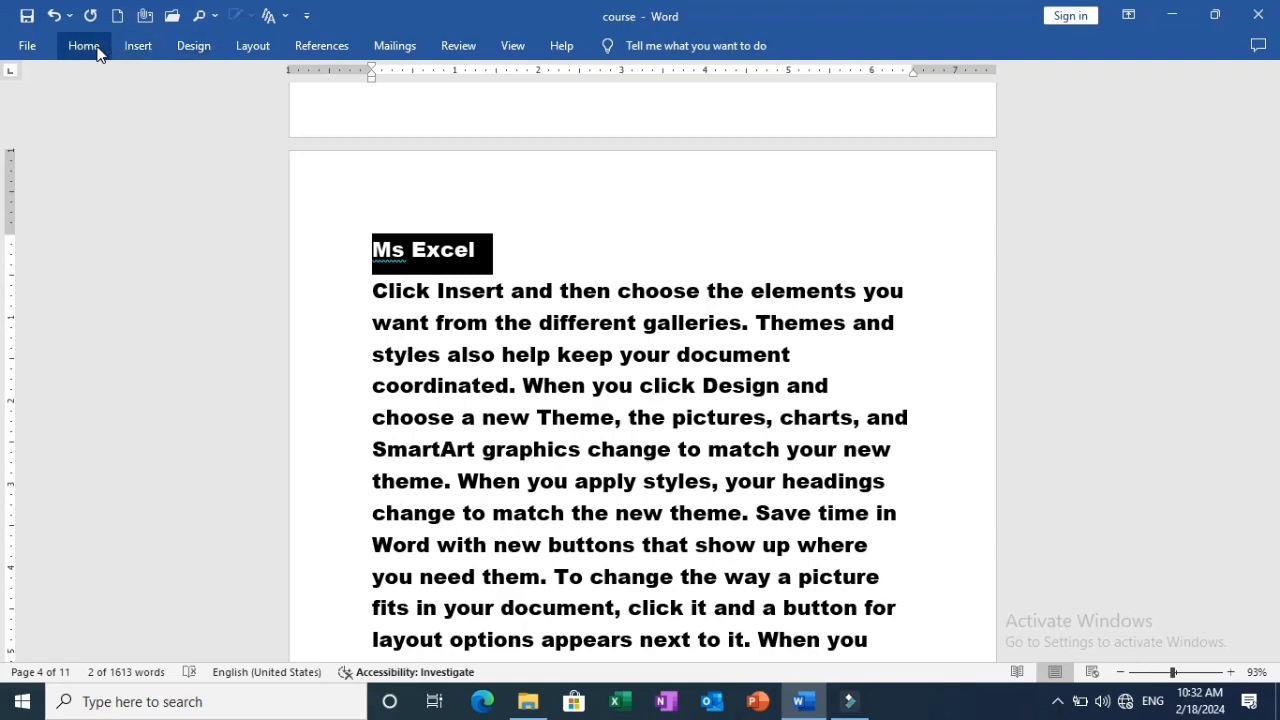
left_click(96, 51)
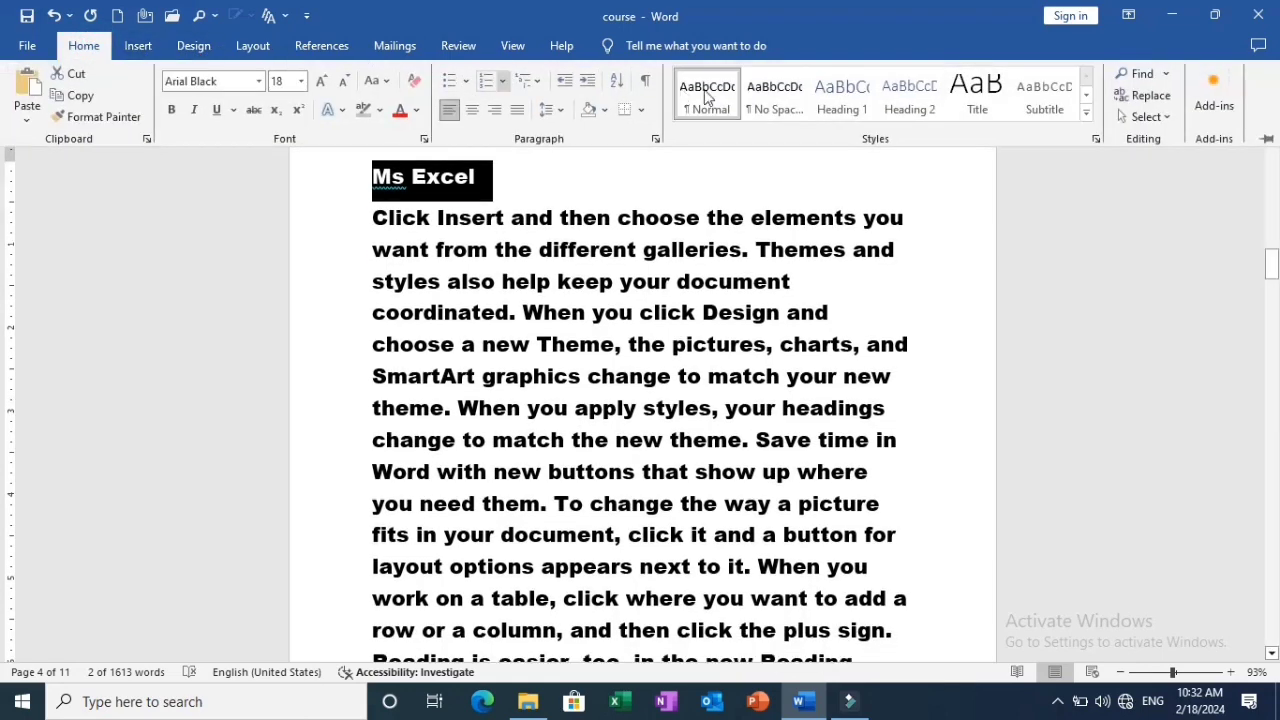
left_click(842, 95)
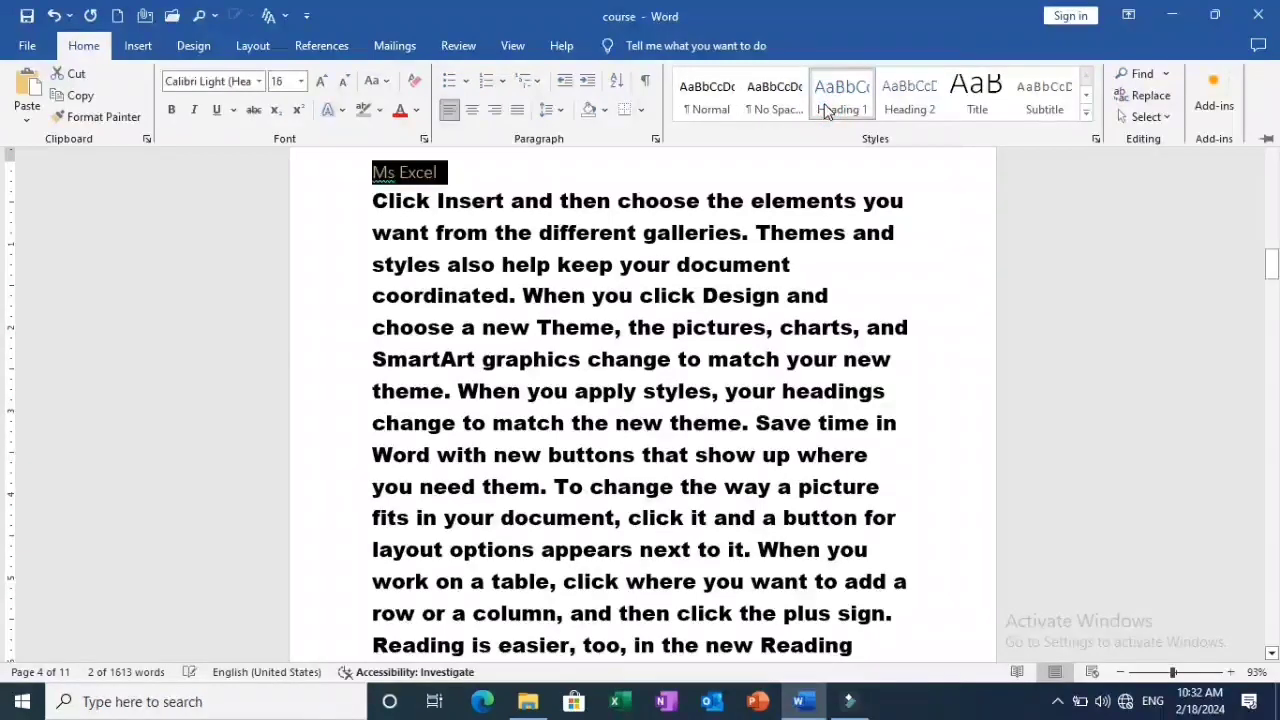
key("ctrl+e")
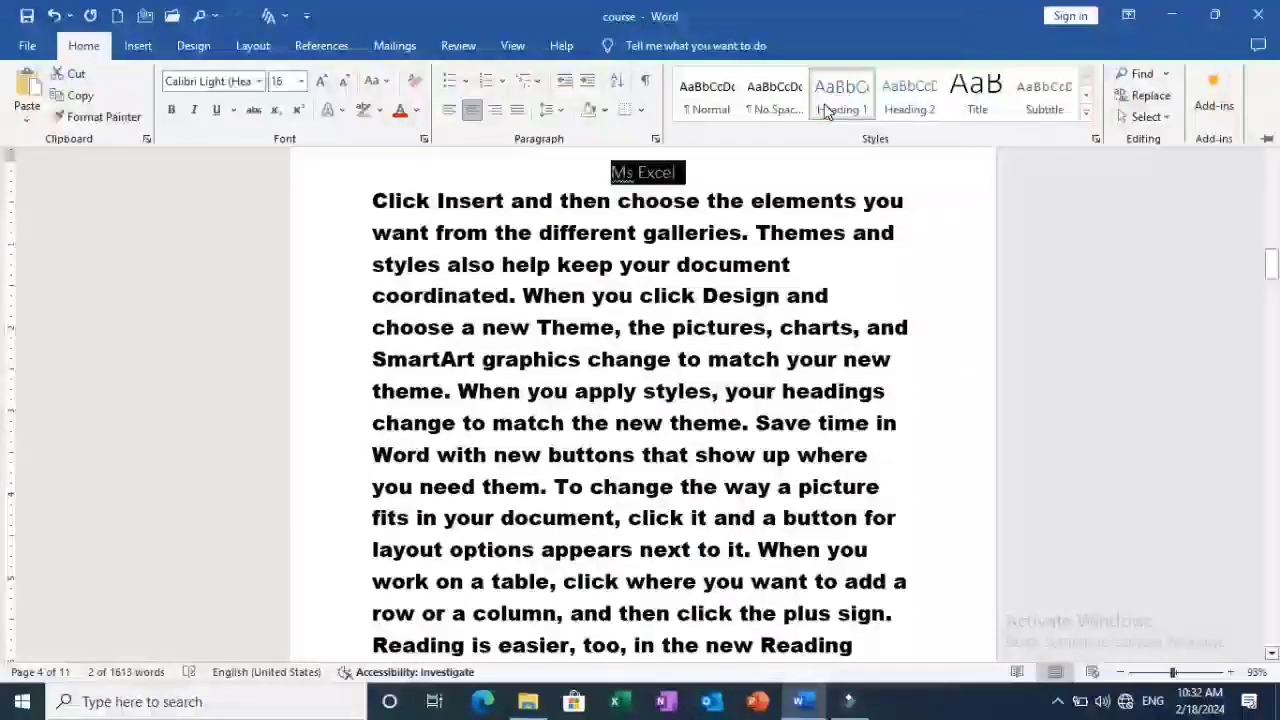
key("ctrl+b")
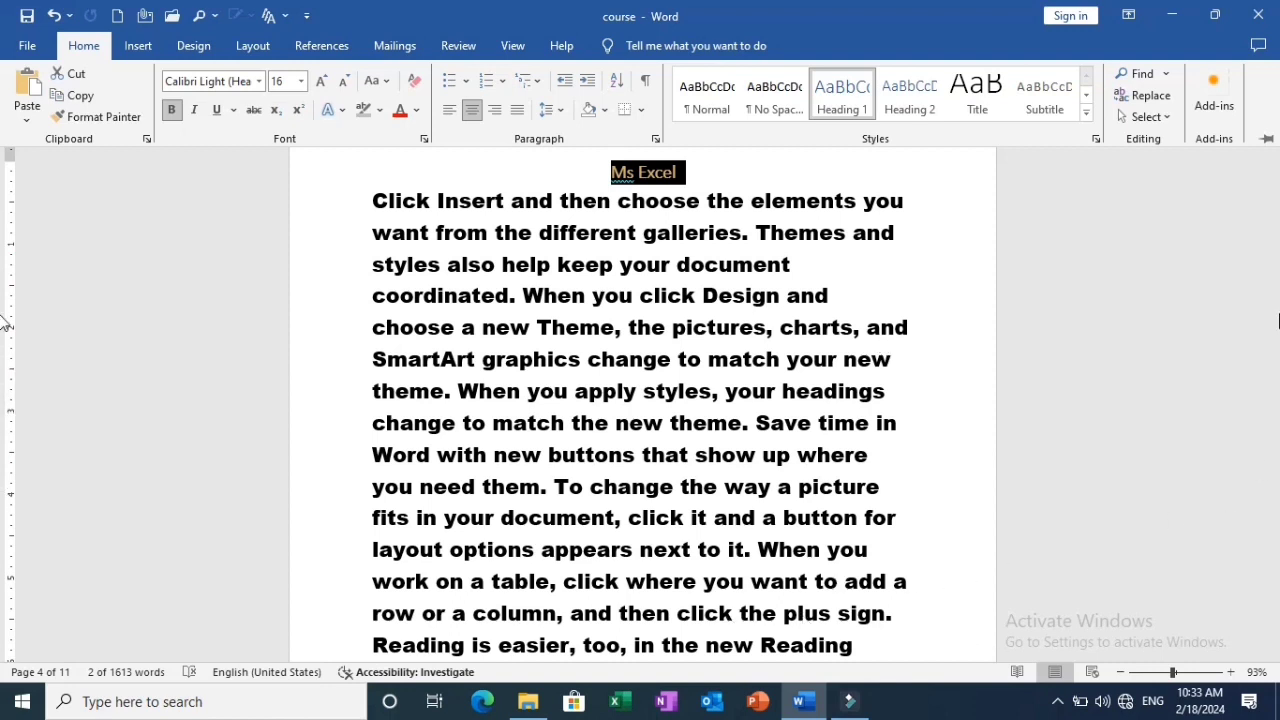
Insert a hyperlinked cross-reference to the heading text of "Ms Word" in the topic cell of row 1 in the Index table on page 1.
left_click(1279, 314)
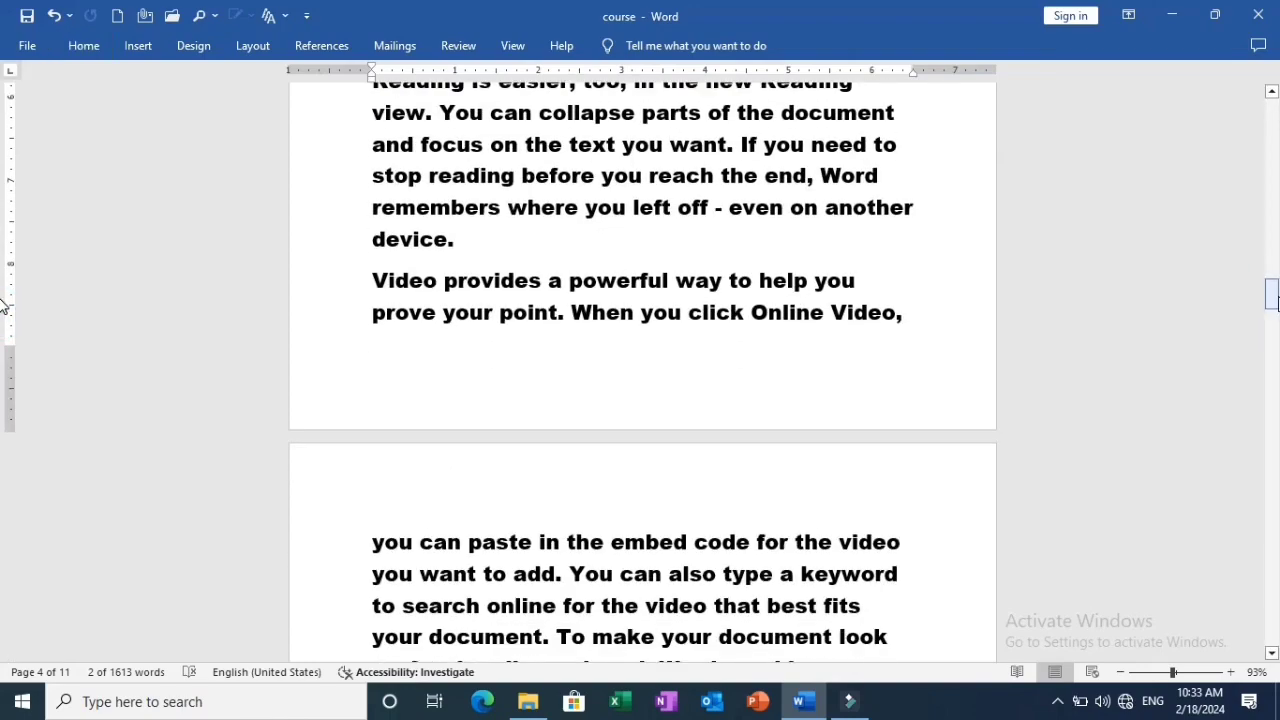
mouse_move(1279, 298)
left_mouse_down()
mouse_move(1279, 147)
mouse_move(1275, 302)
left_mouse_up()
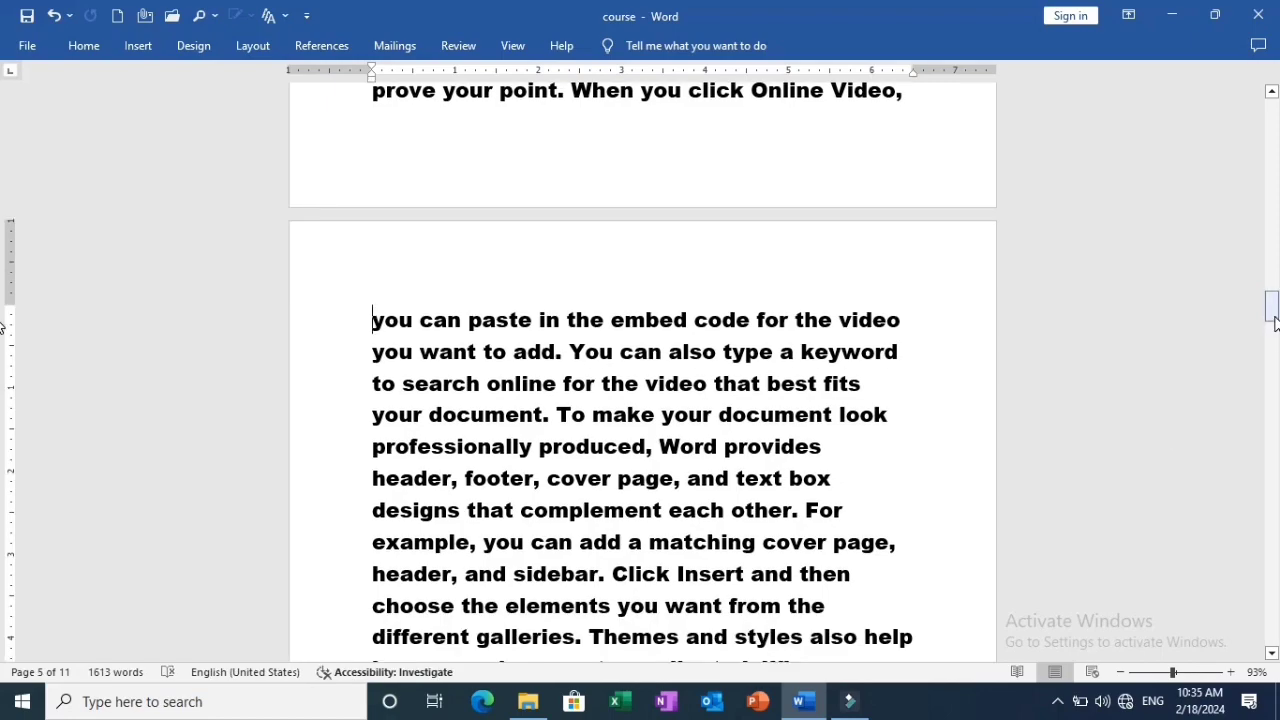
left_click_drag(1275, 300, 1275, 132)
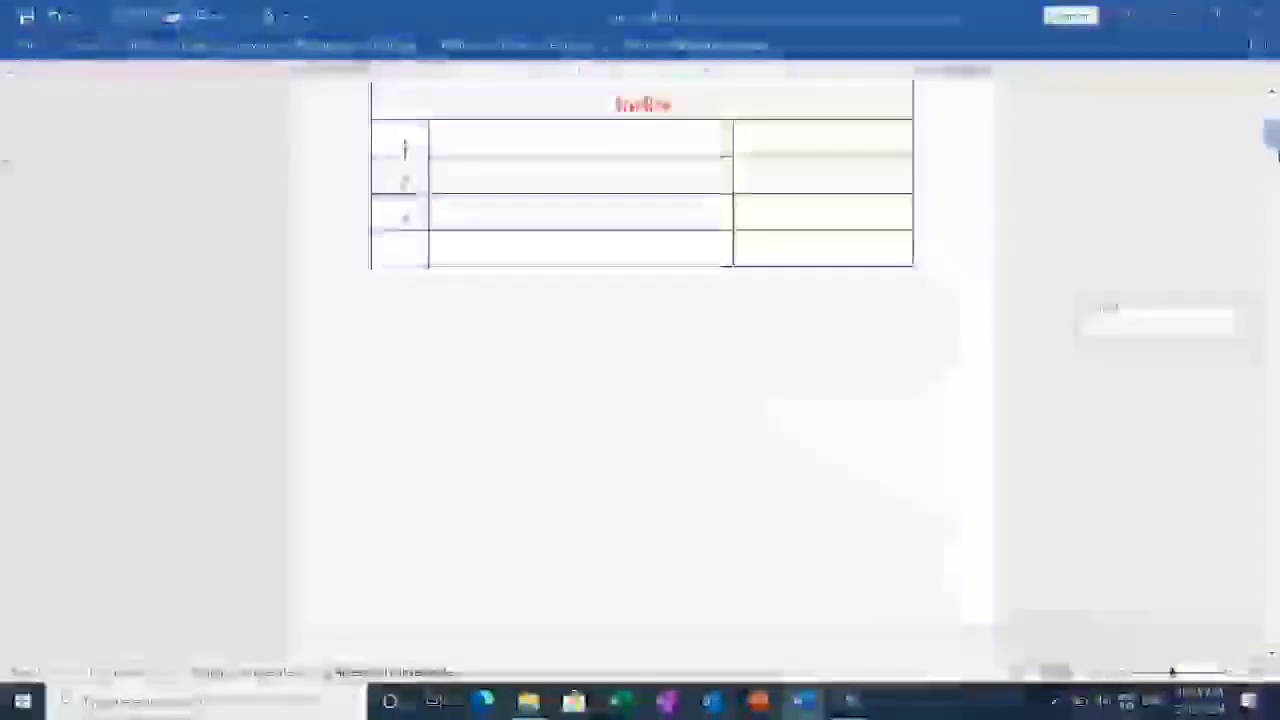
scroll(3, 165, "down", 4)
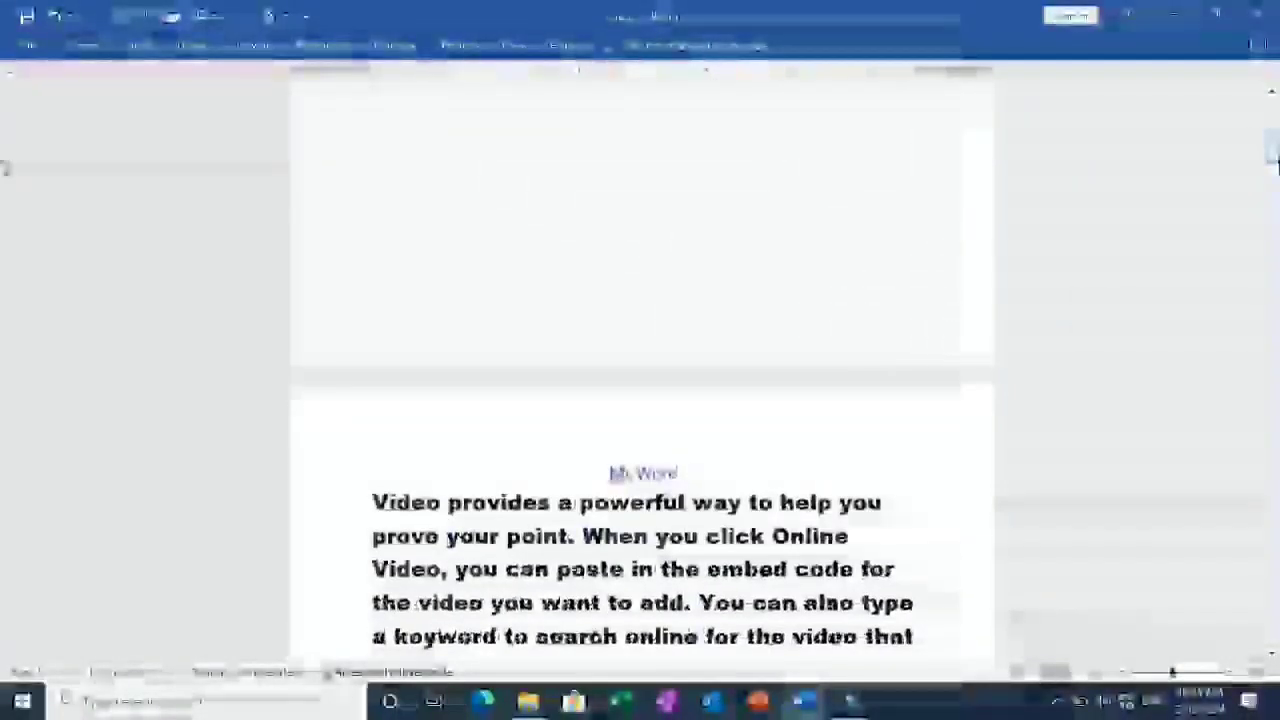
left_click_drag(1272, 155, 1272, 162)
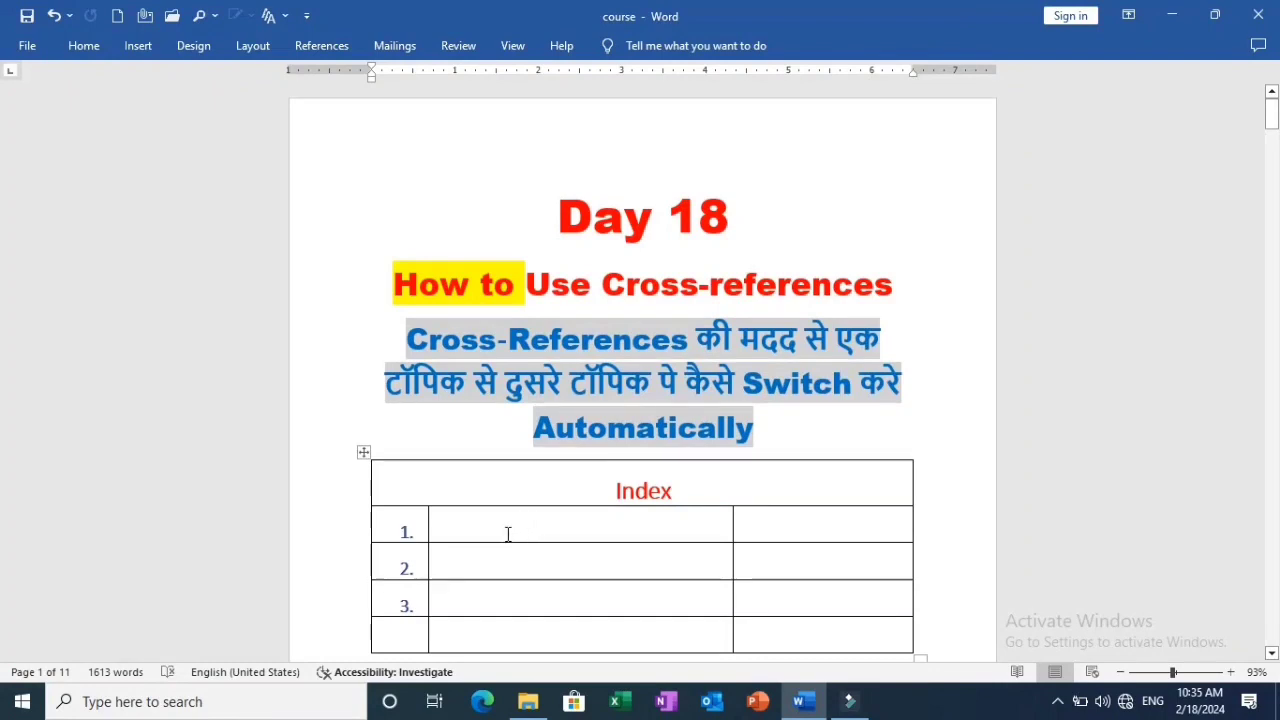
left_click(508, 534)
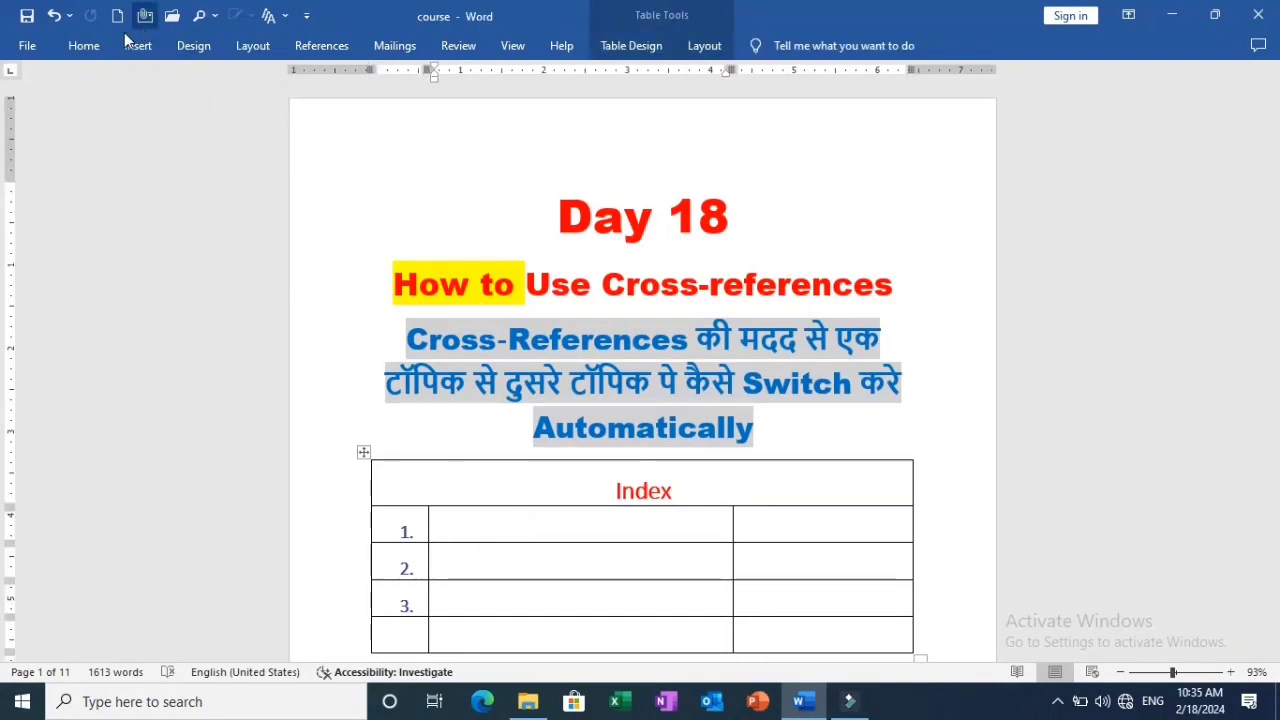
left_click(304, 46)
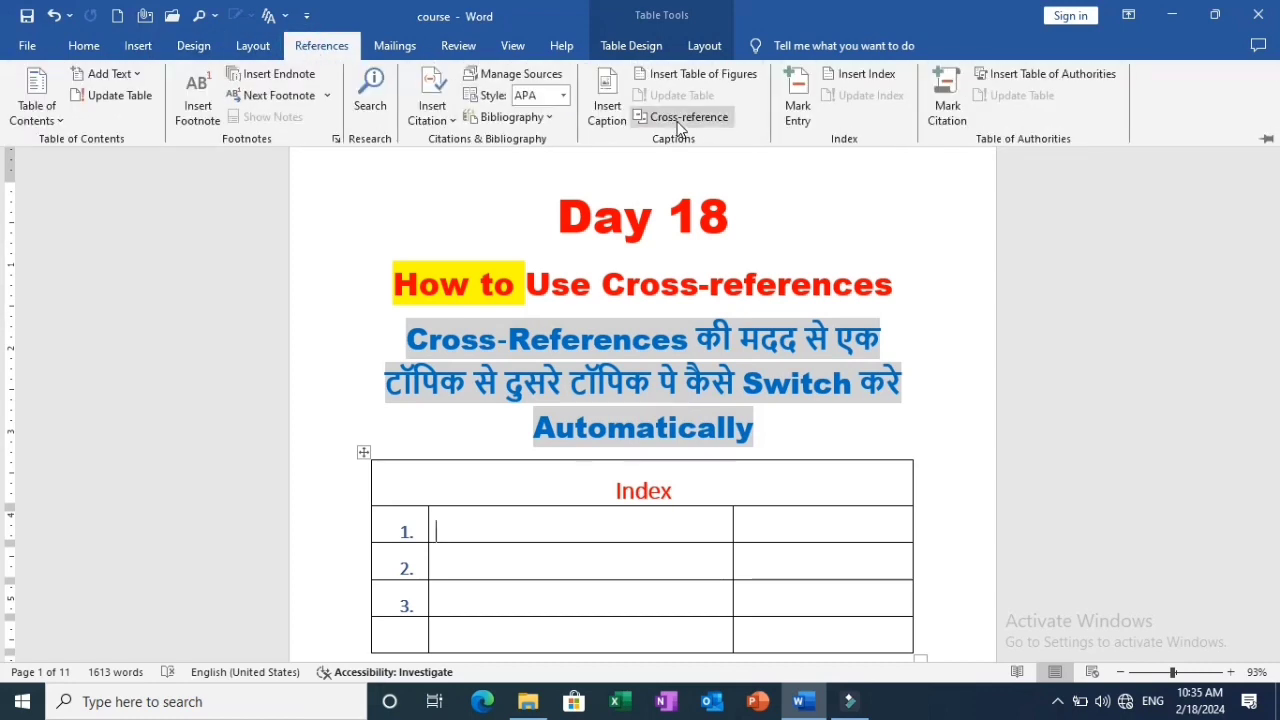
left_click(677, 120)
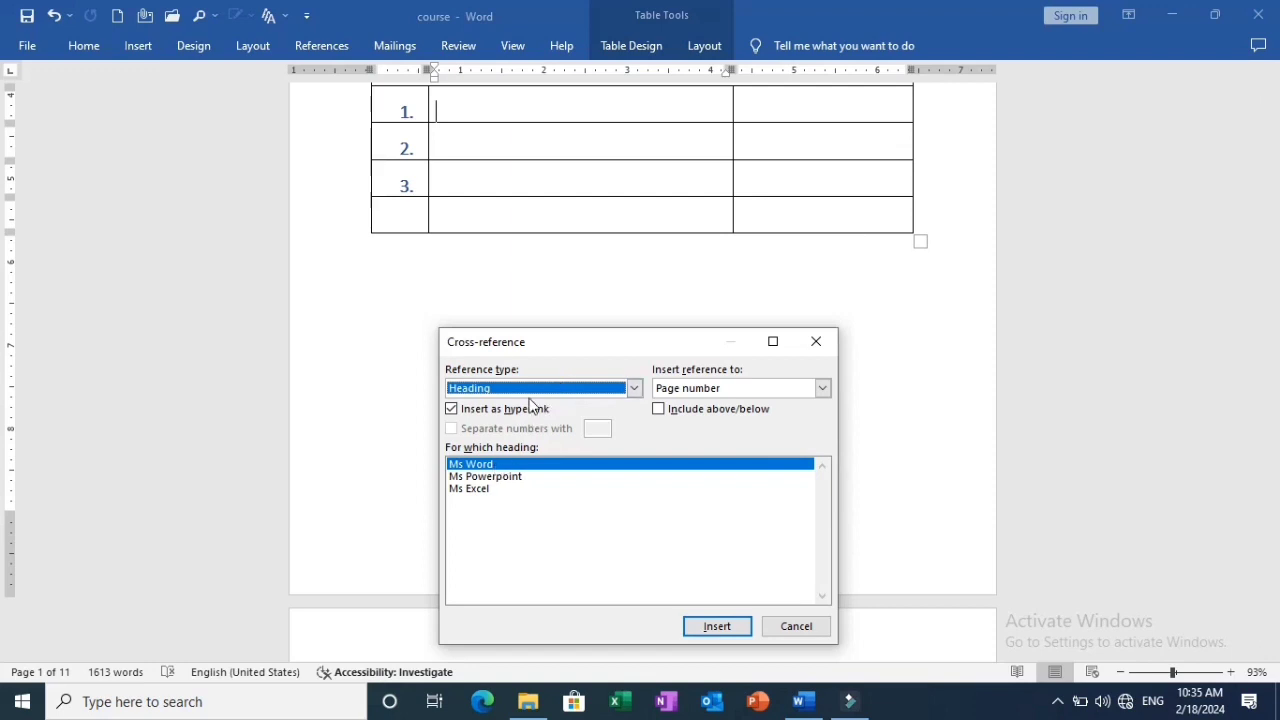
left_click(531, 389)
left_click(531, 393)
left_click(687, 392)
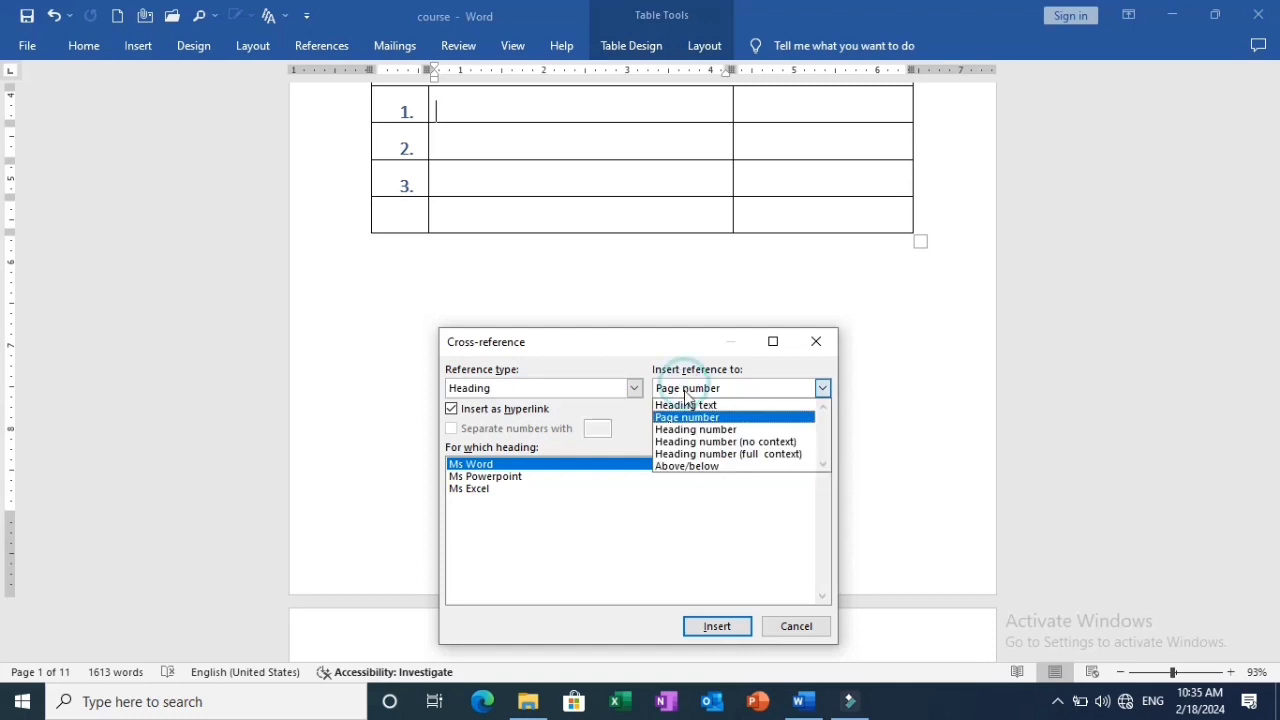
left_click(686, 404)
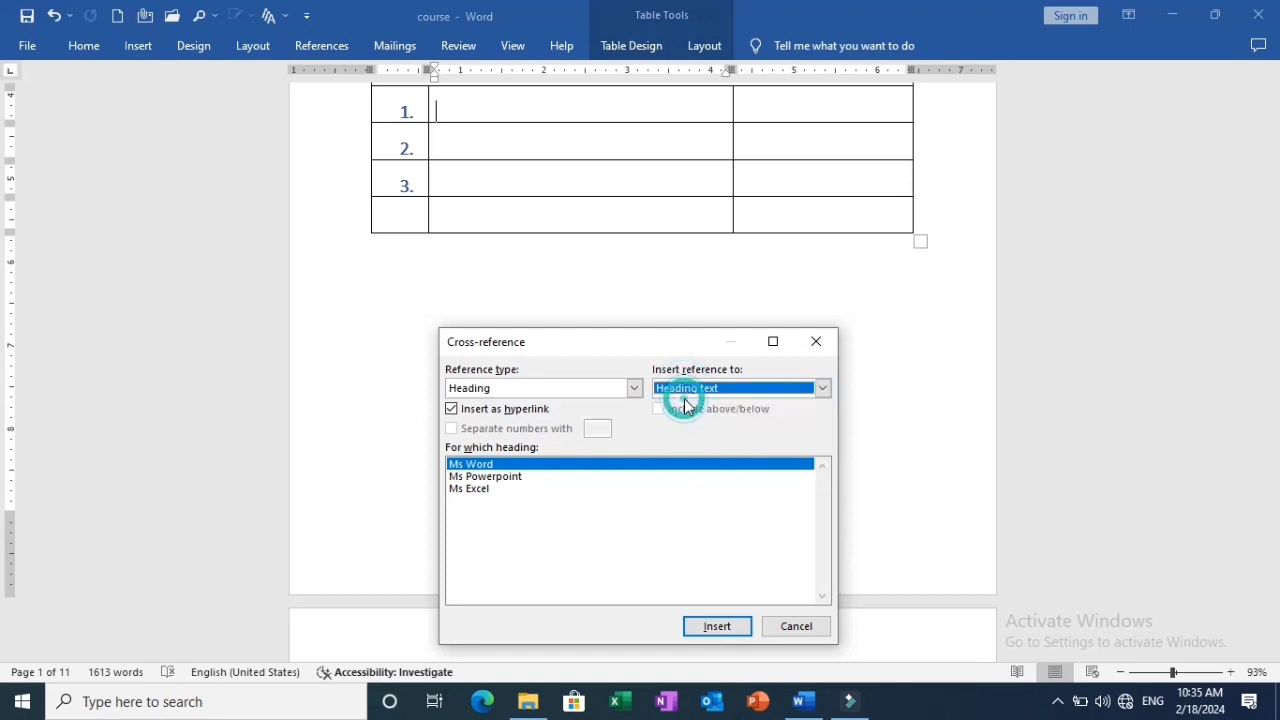
left_click(717, 626)
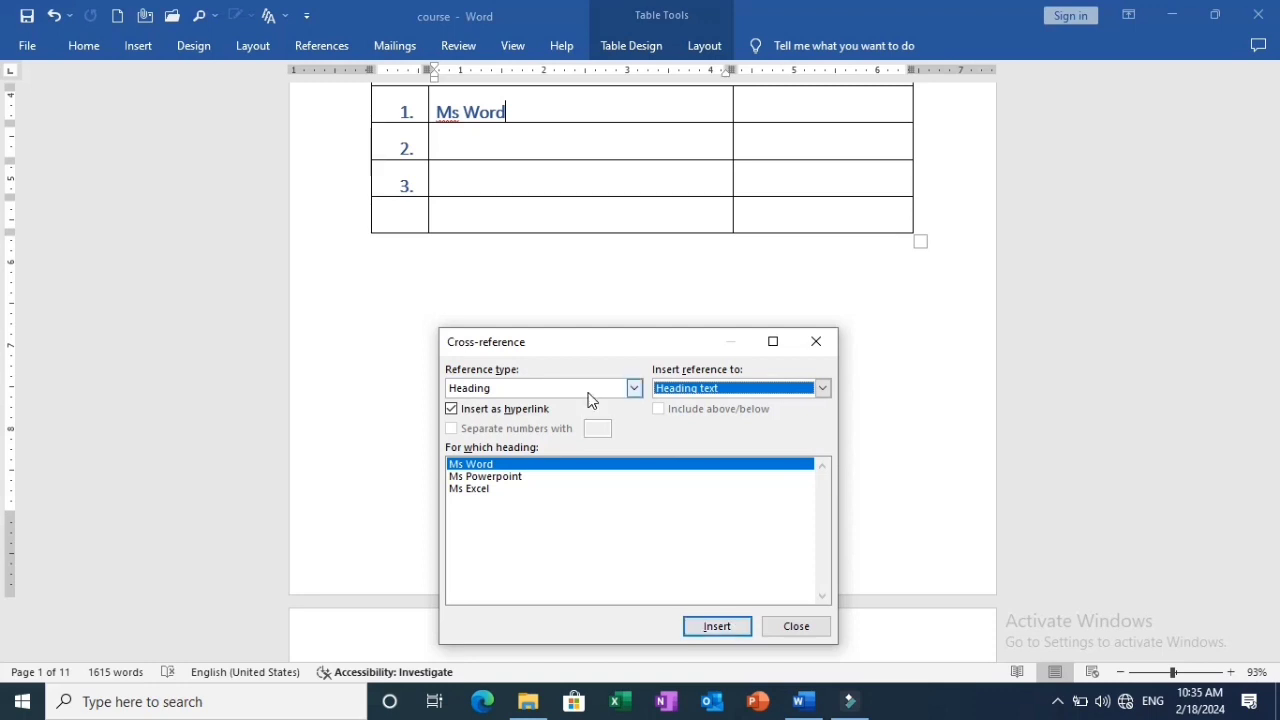
Insert a hyperlinked cross-reference to the page number of the "Ms Word" heading in the last cell of row 1.
left_click(787, 107)
left_click(787, 107)
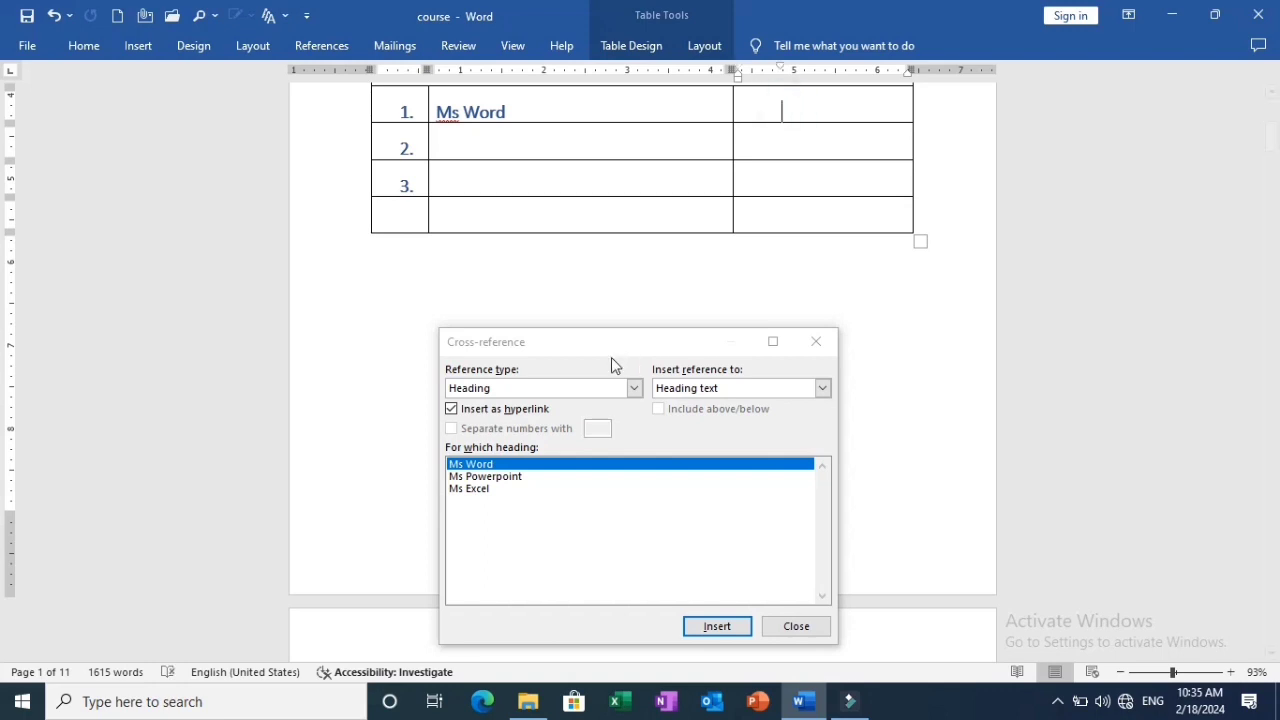
left_click(729, 387)
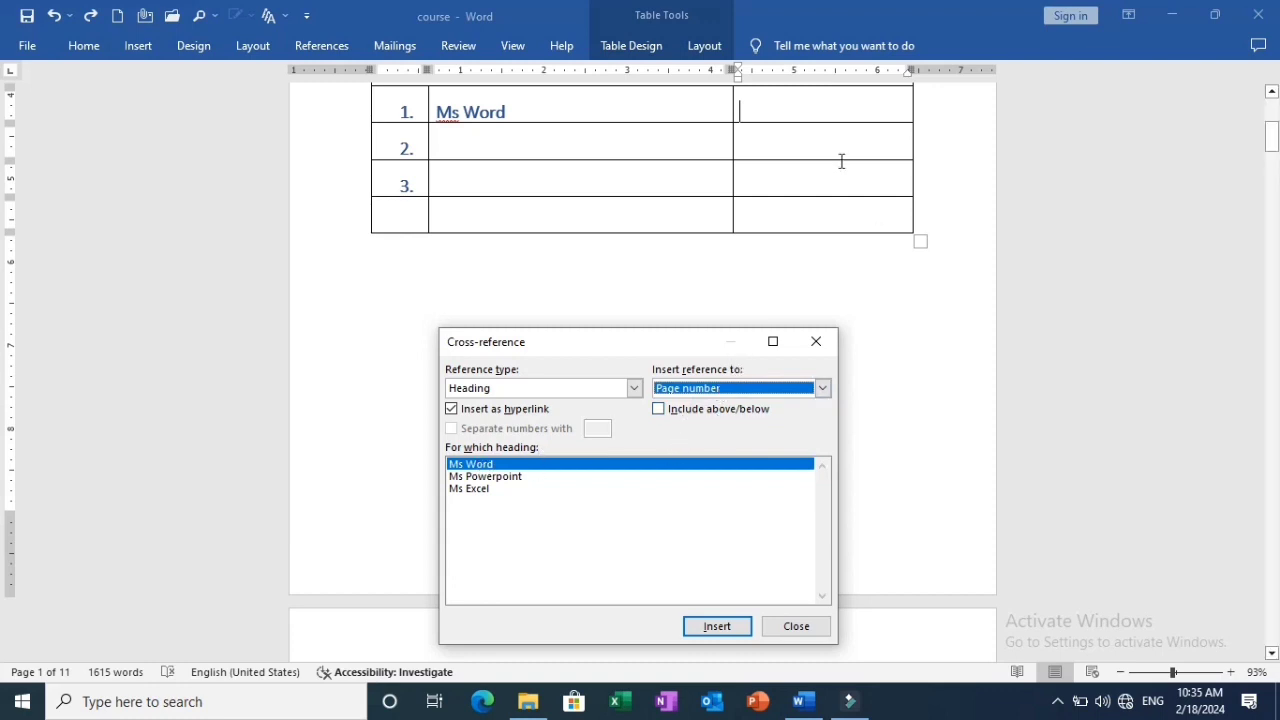
left_click(700, 628)
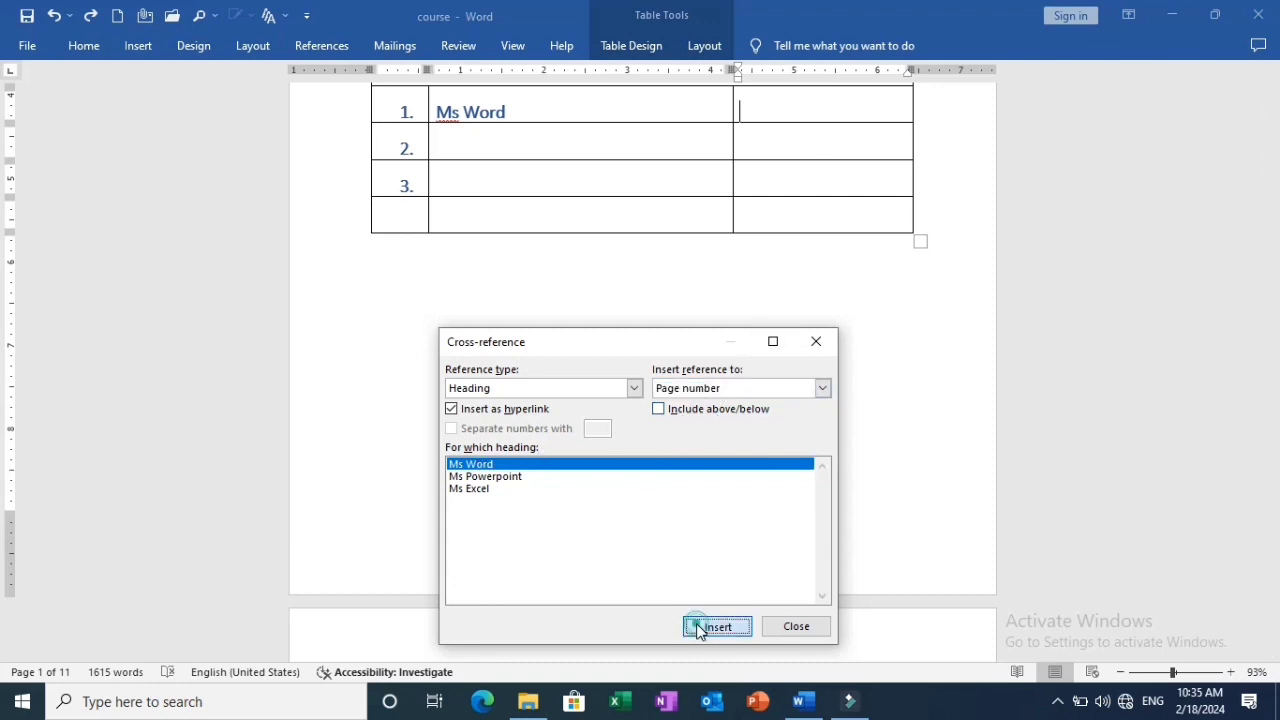
Insert a hyperlinked cross-reference to the heading text of "Ms Powerpoint" in the topic cell of row 2.
left_click(481, 150)
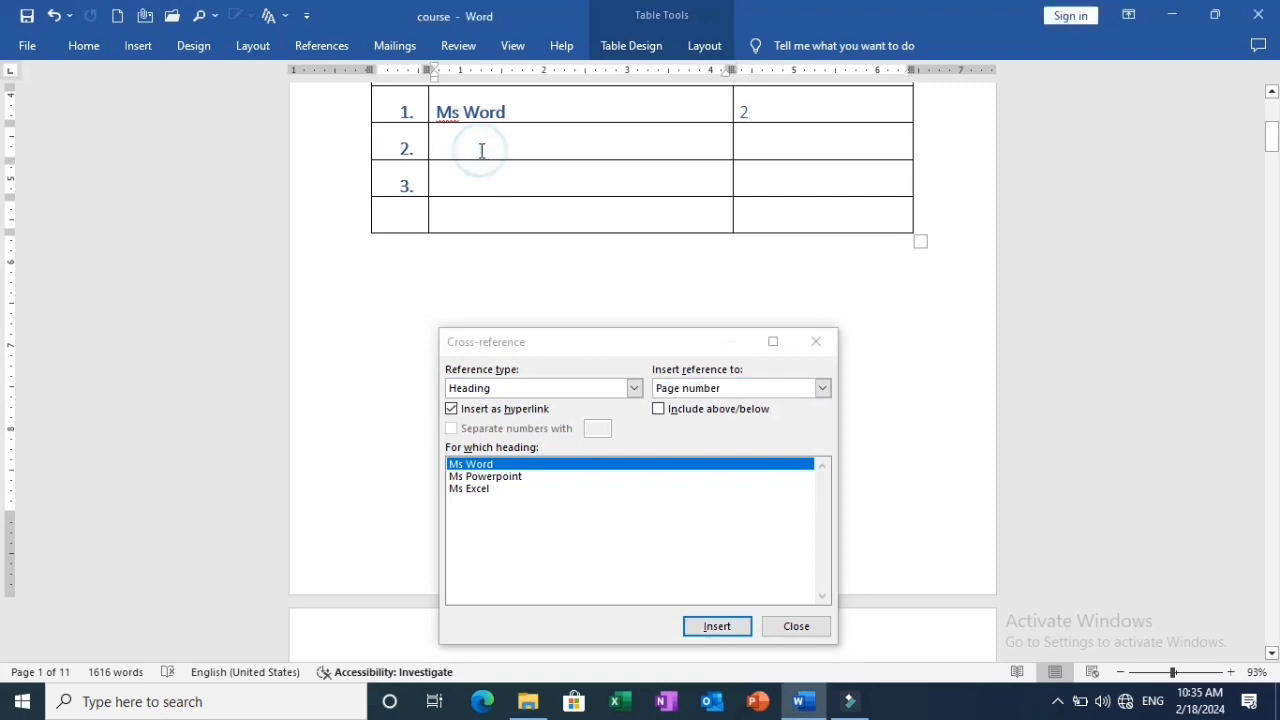
double_click(481, 150)
left_click(443, 141)
left_click(478, 477)
left_click(707, 392)
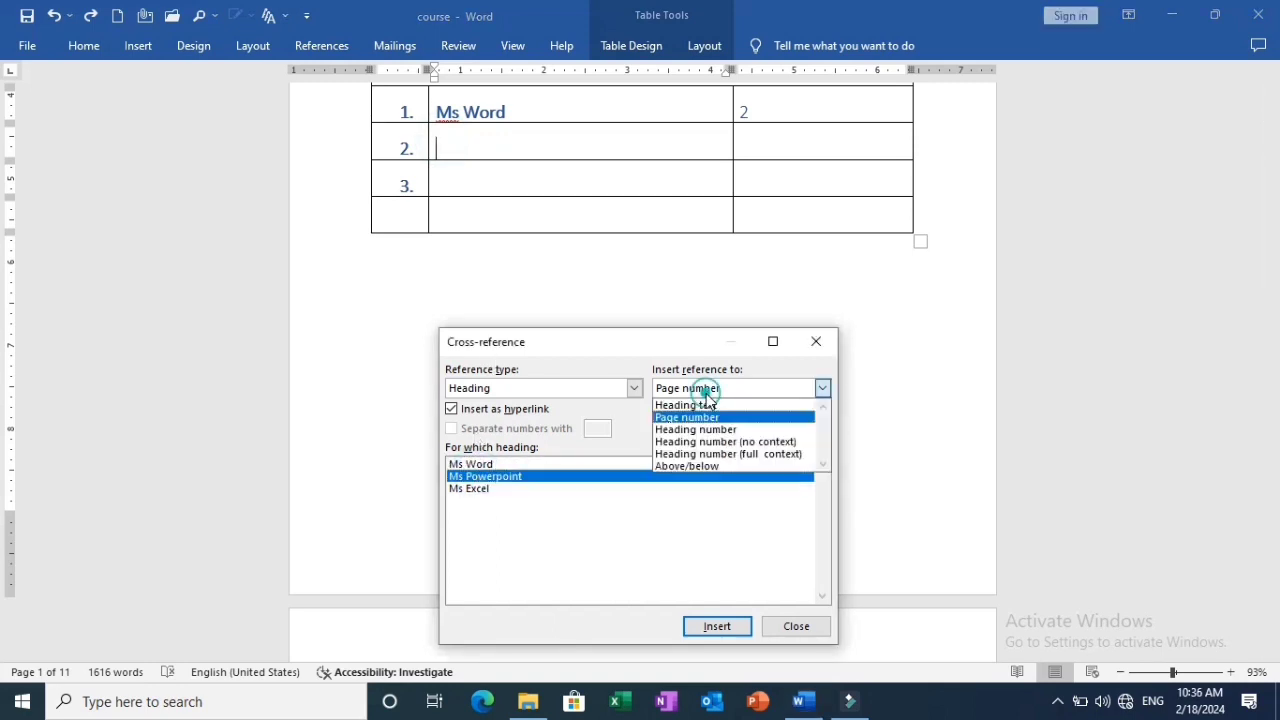
left_click(707, 406)
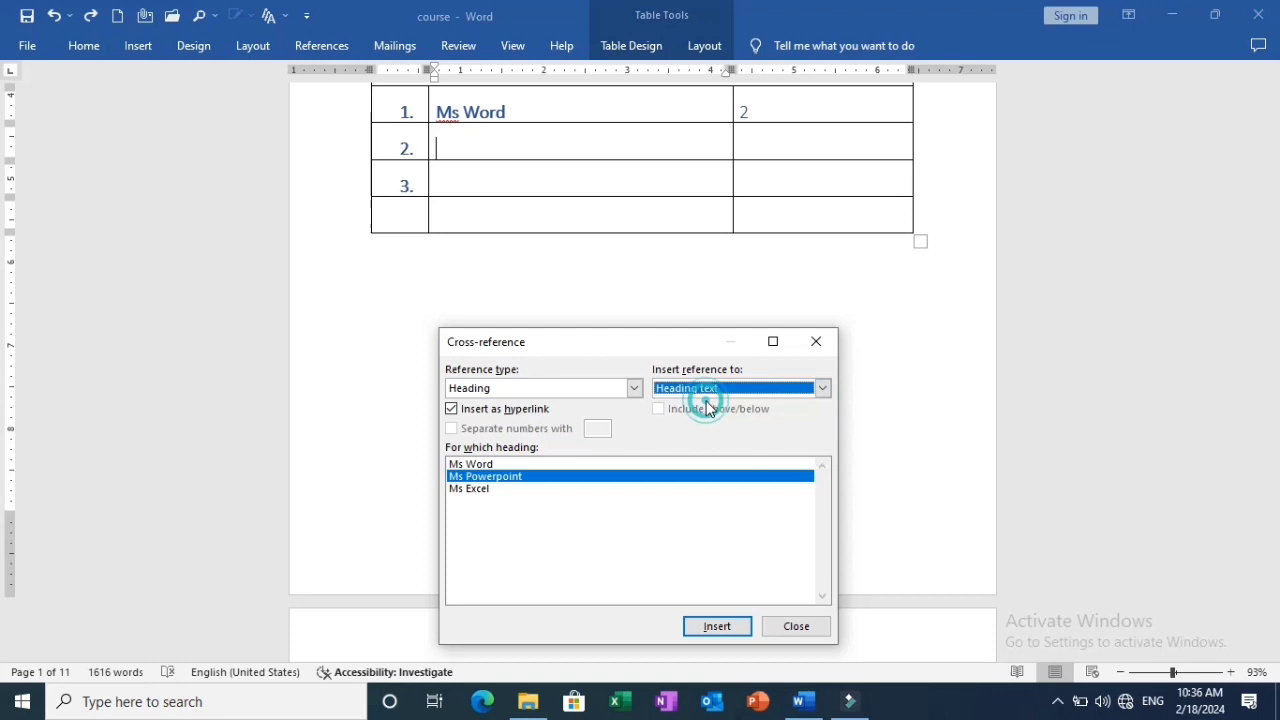
left_click(716, 627)
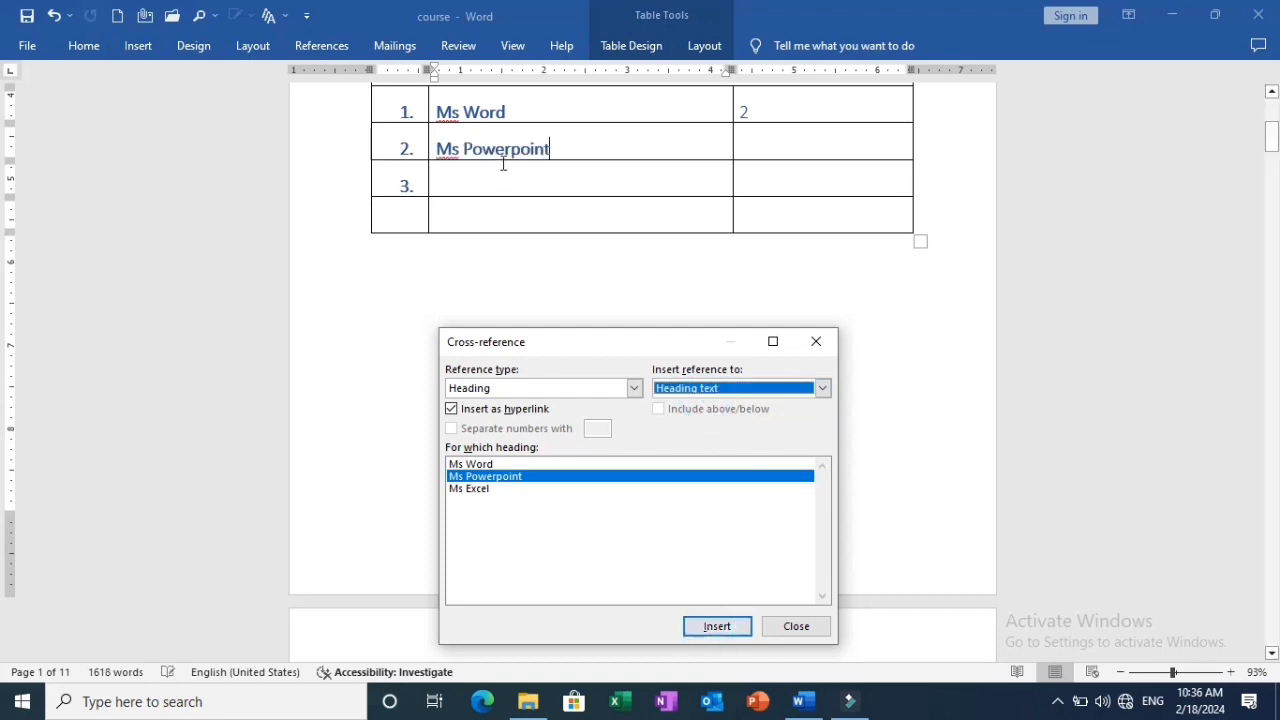
Insert a hyperlinked cross-reference to the page number of the "Ms Powerpoint" heading in the last cell of row 2.
left_click(756, 143)
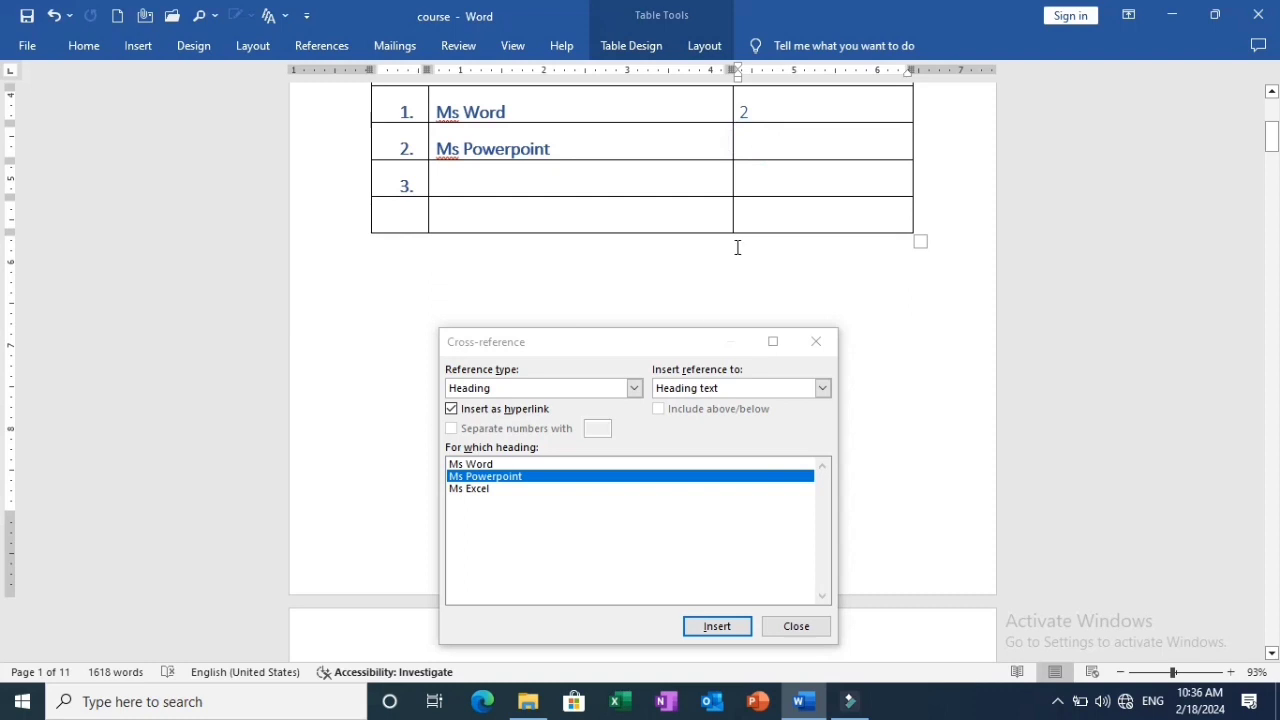
left_click(706, 388)
left_click(701, 417)
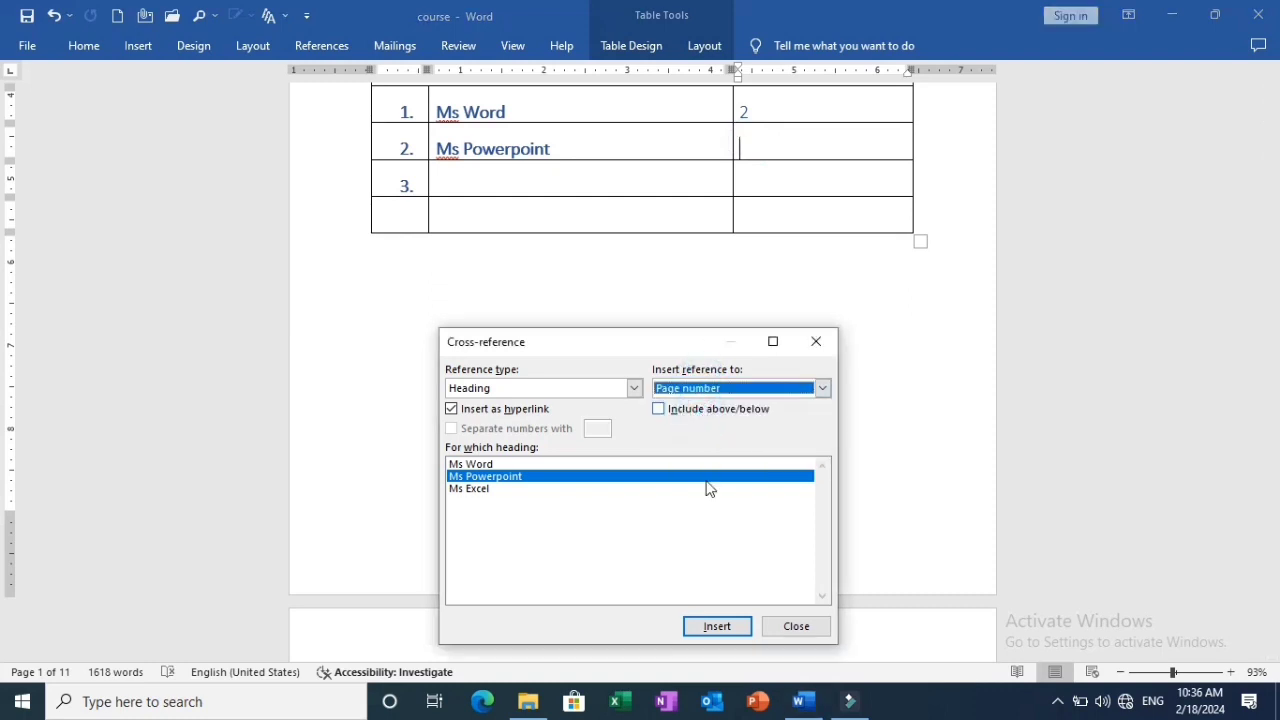
left_click(700, 634)
Insert a hyperlinked cross-reference to the heading text of "Ms Excel" in the topic cell of row 3.
left_click(449, 177)
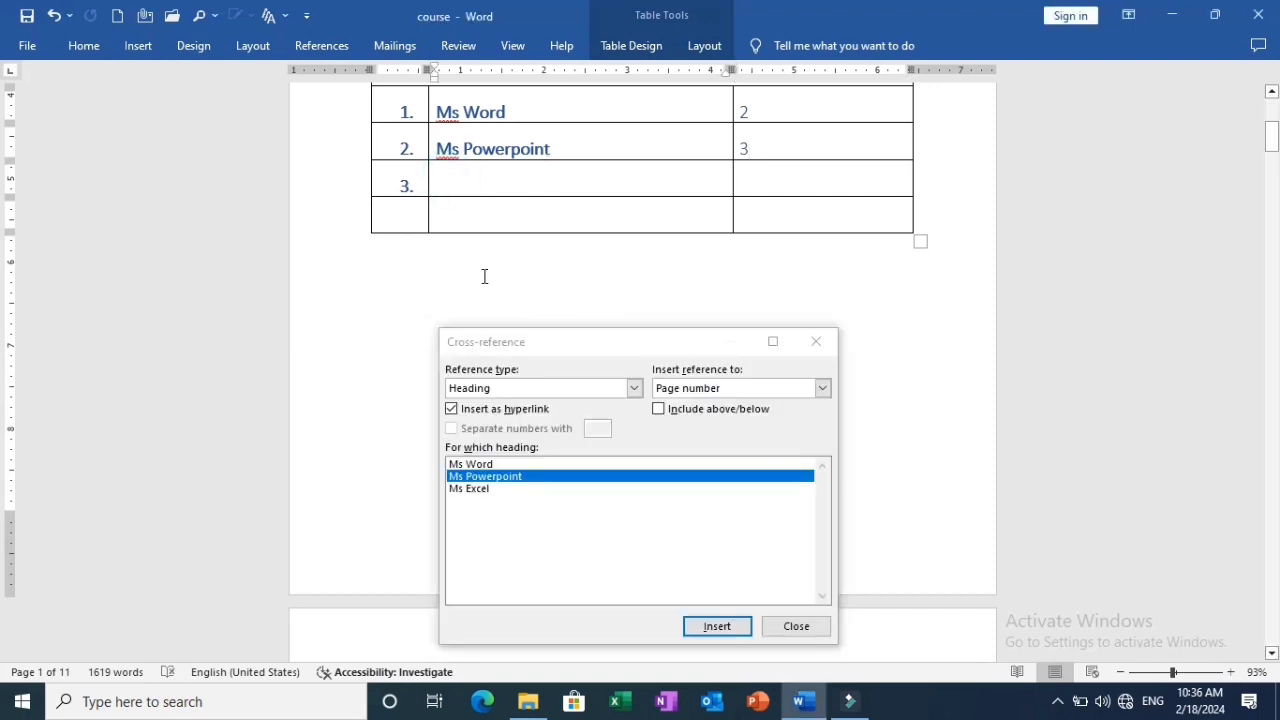
left_click(468, 489)
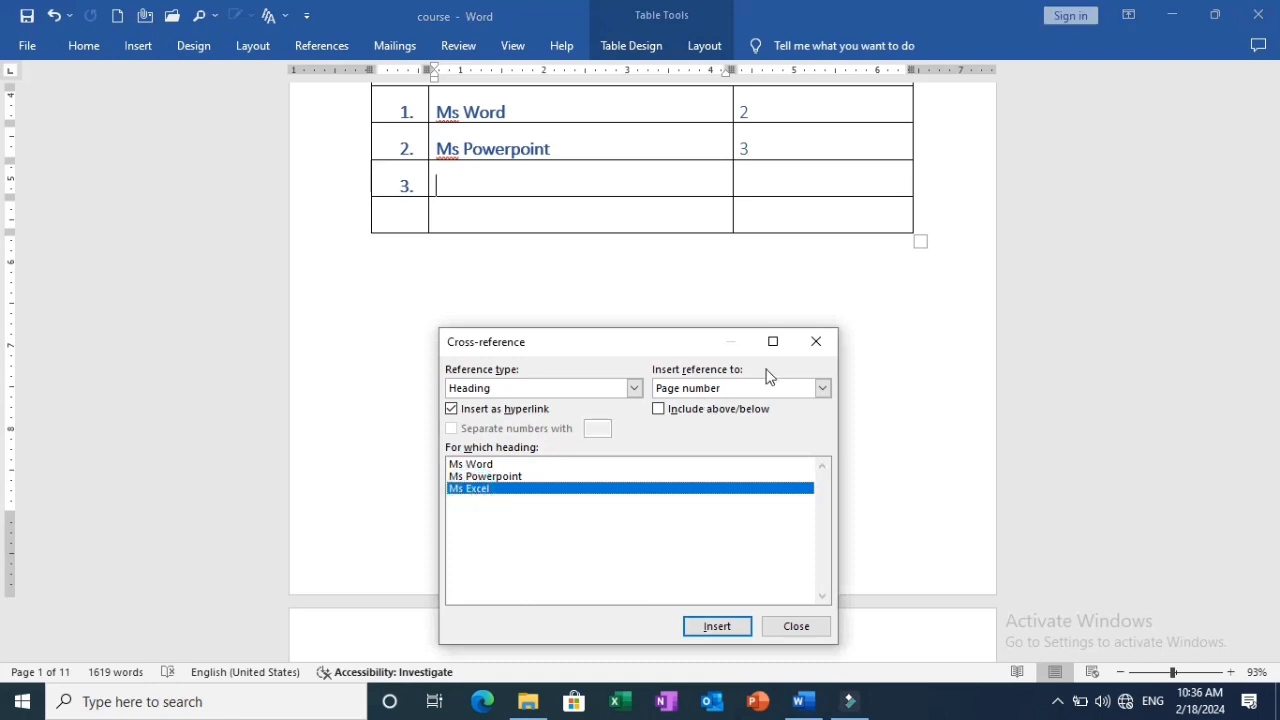
left_click(822, 388)
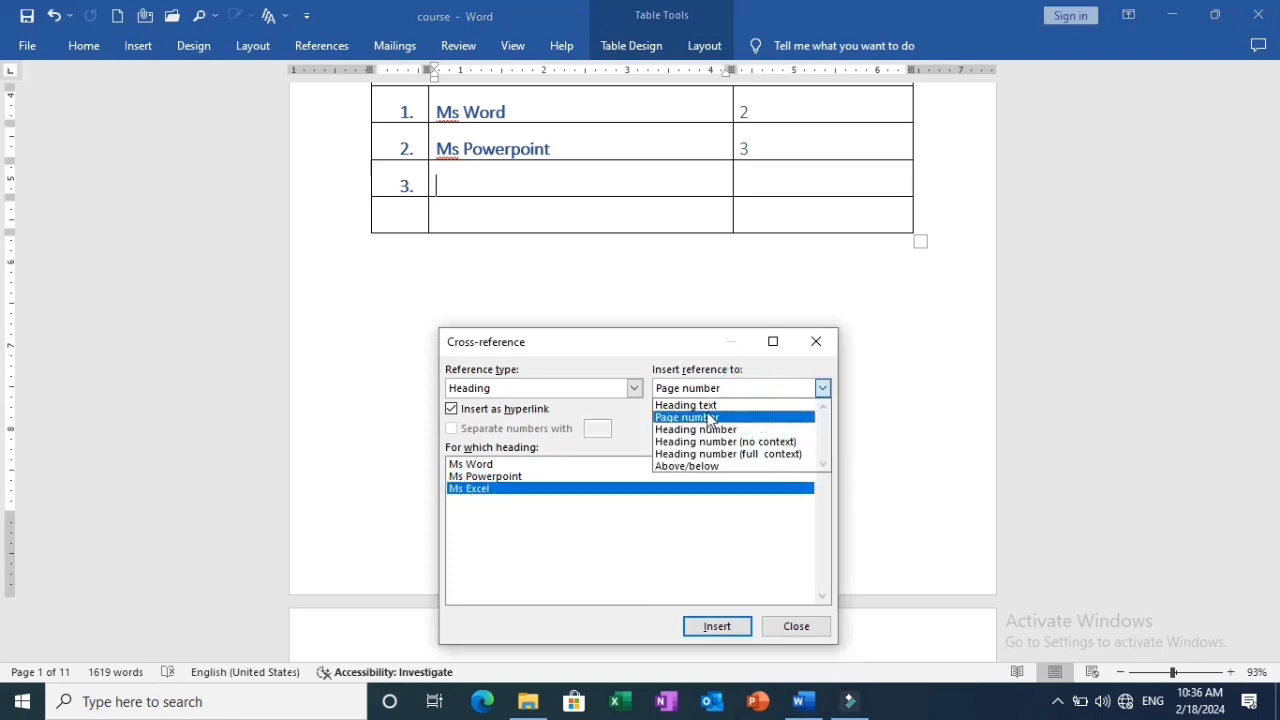
left_click(700, 405)
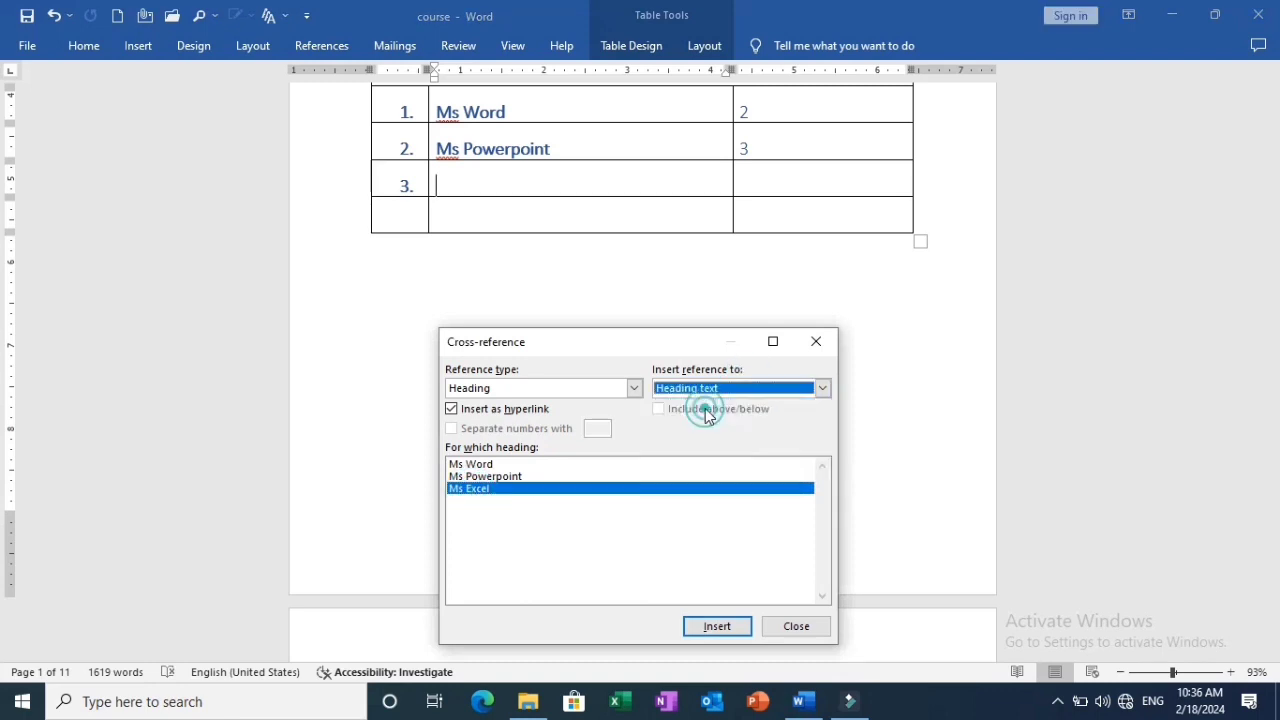
left_click(716, 626)
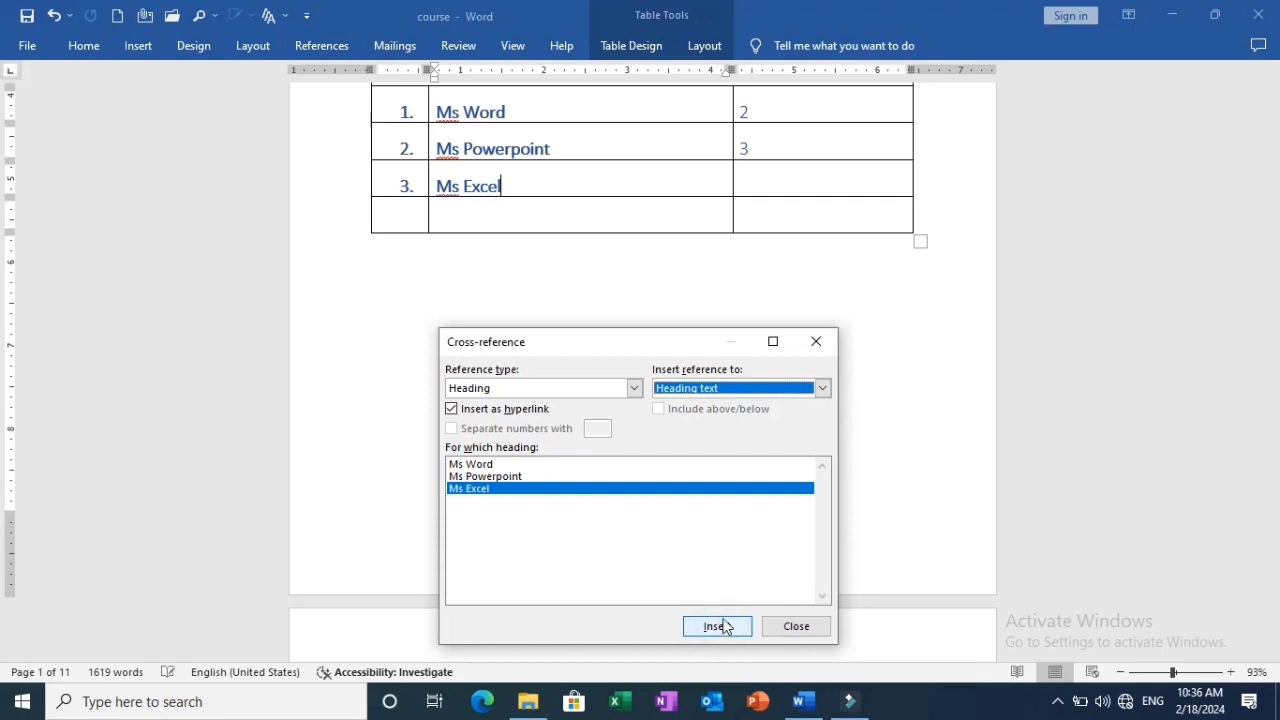
Insert a hyperlinked cross-reference to the page number of the "Ms Excel" heading in the last cell of row 3.
left_click(760, 183)
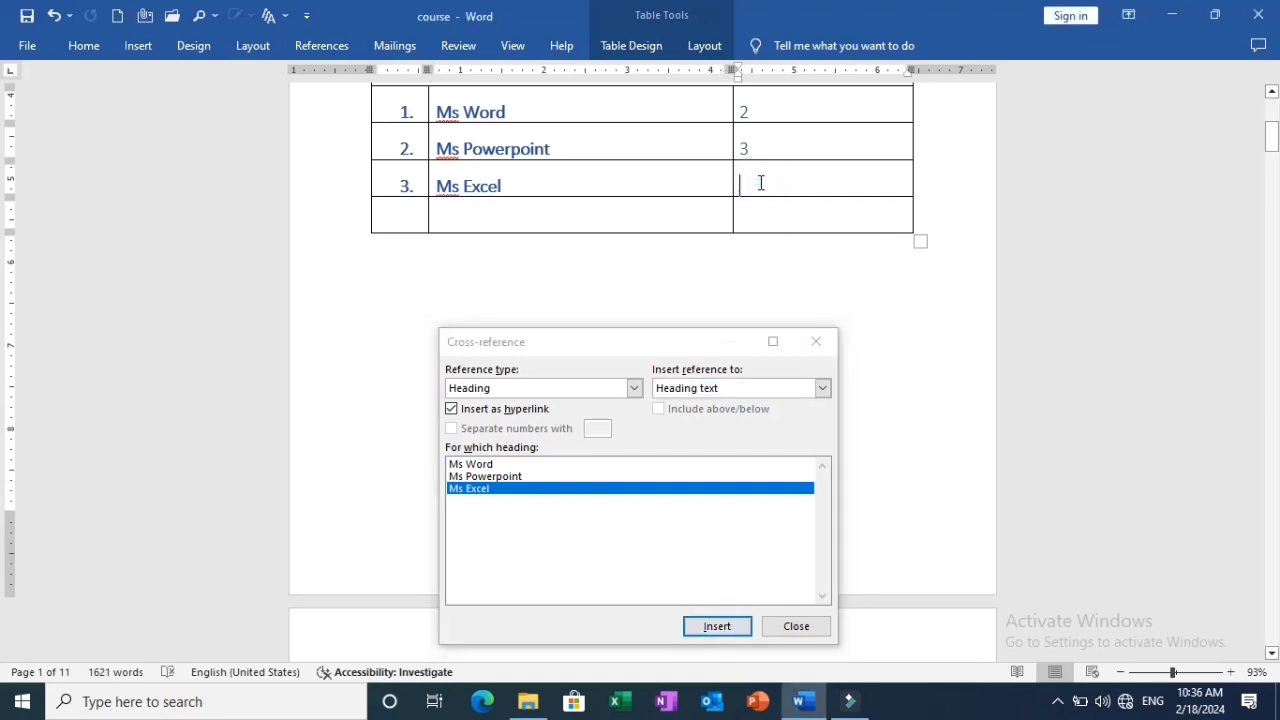
left_click(674, 396)
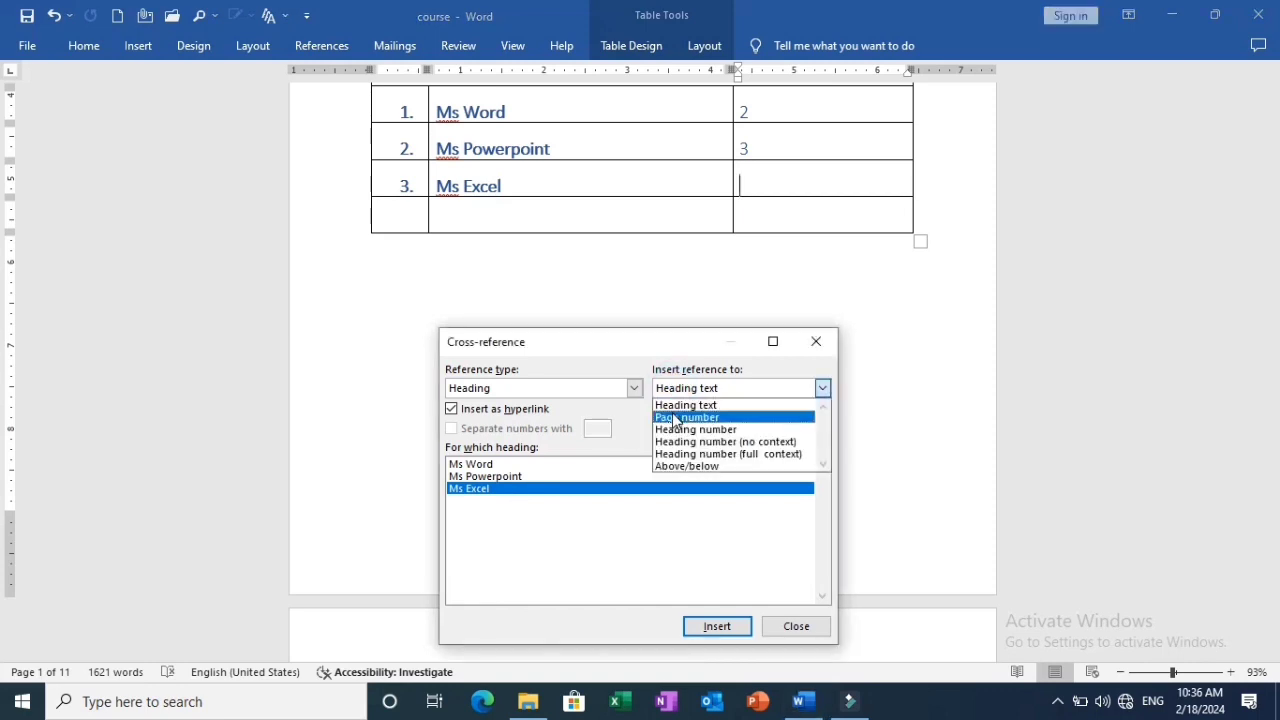
left_click(674, 416)
left_click(727, 625)
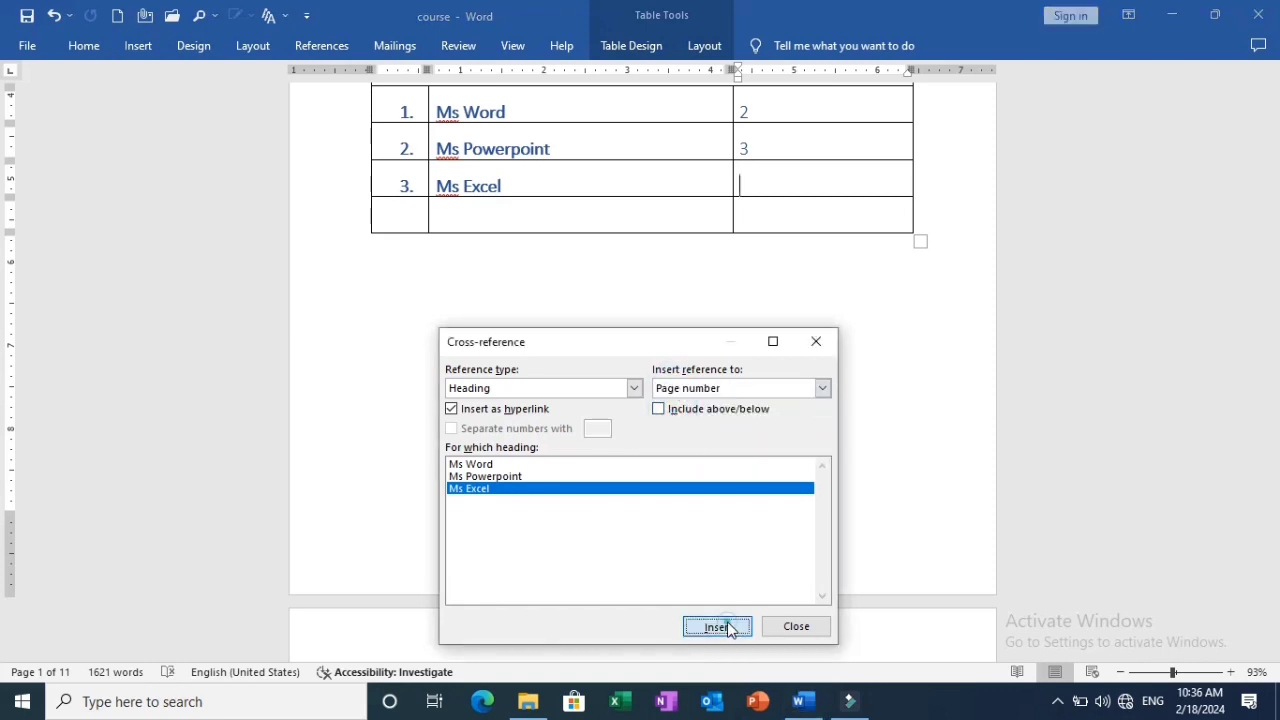
left_click(791, 632)
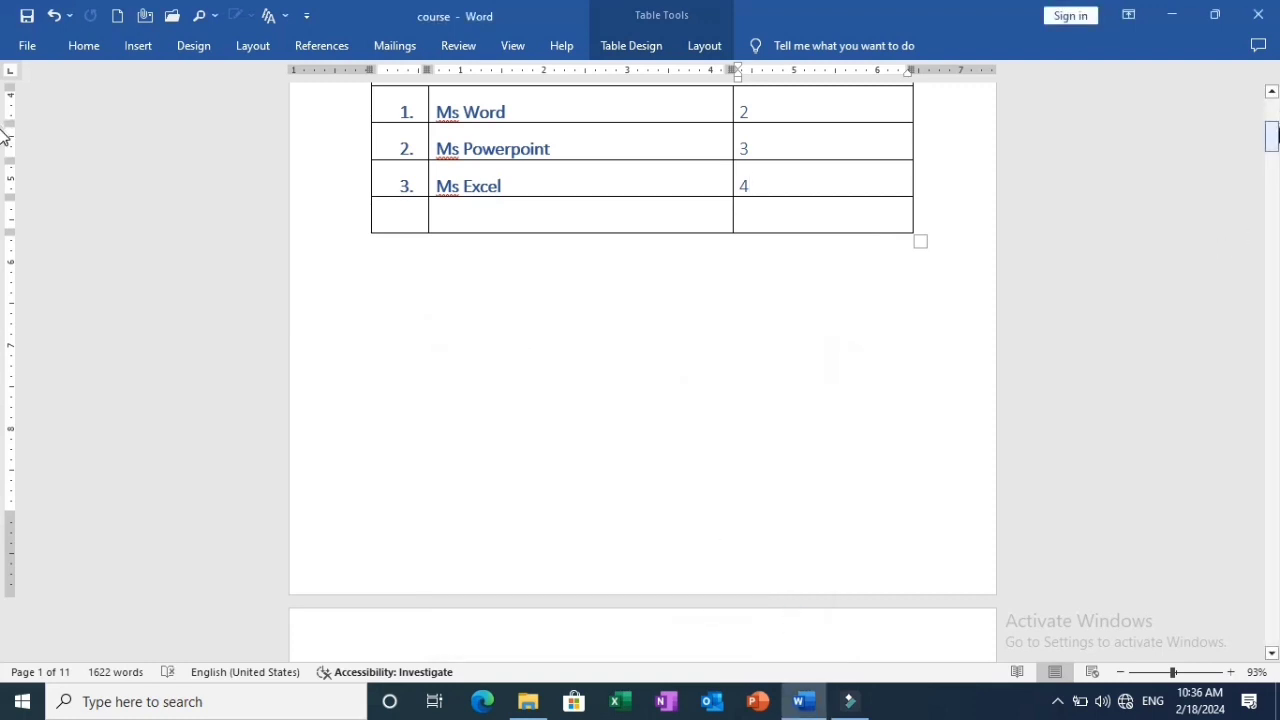
Test the "Ms Excel" and "Ms Powerpoint" cross-reference links in the Index table by following each to its heading.
left_click_drag(1272, 135, 1273, 315)
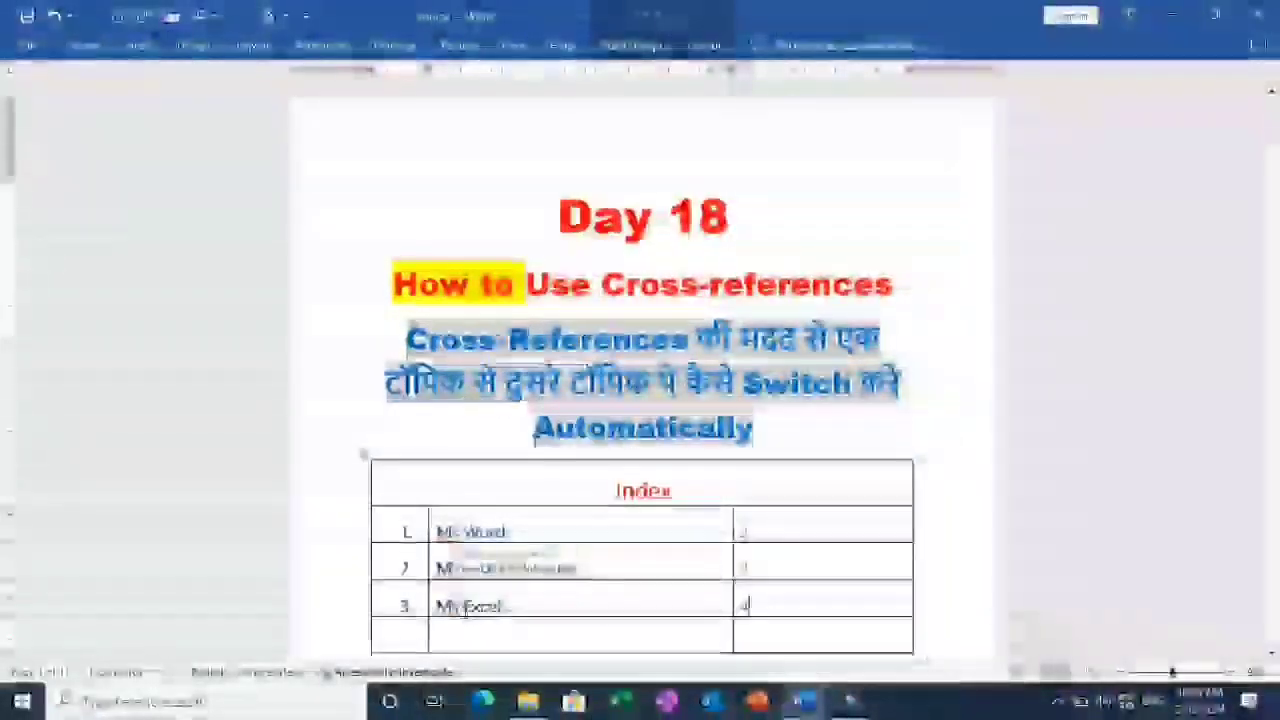
left_click(463, 608, "ctrl")
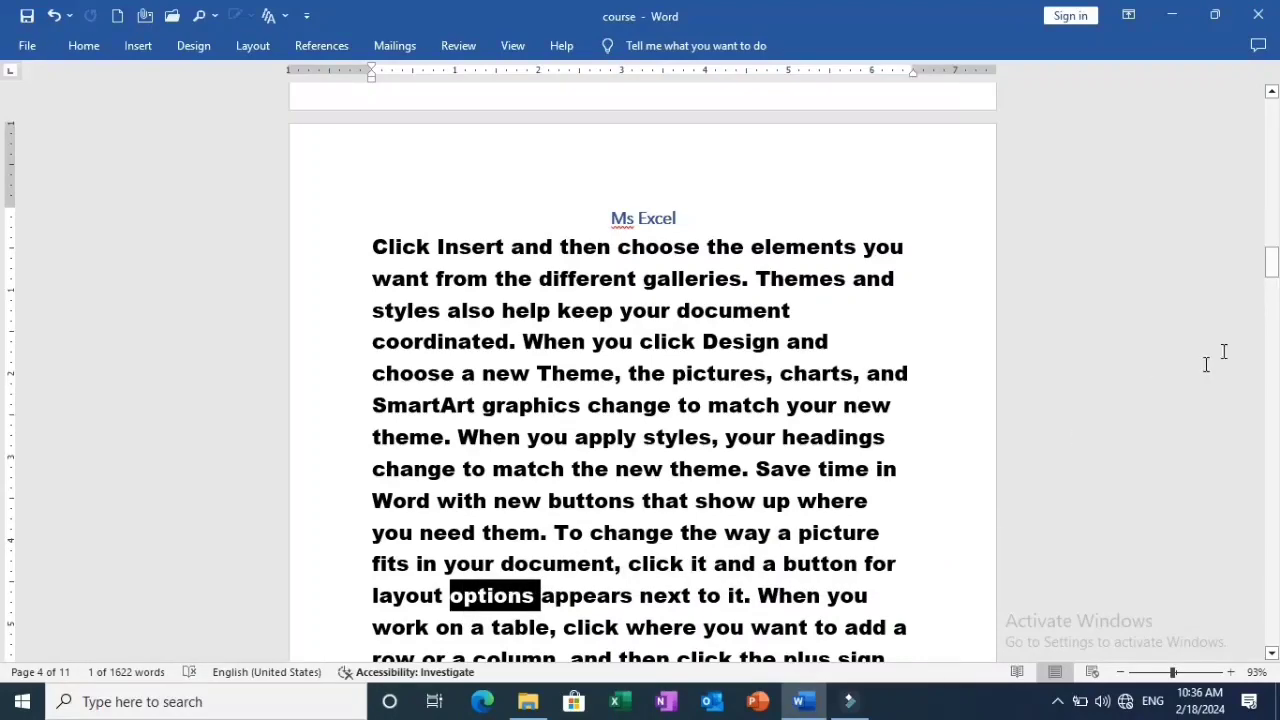
left_click_drag(1273, 285, 1274, 96)
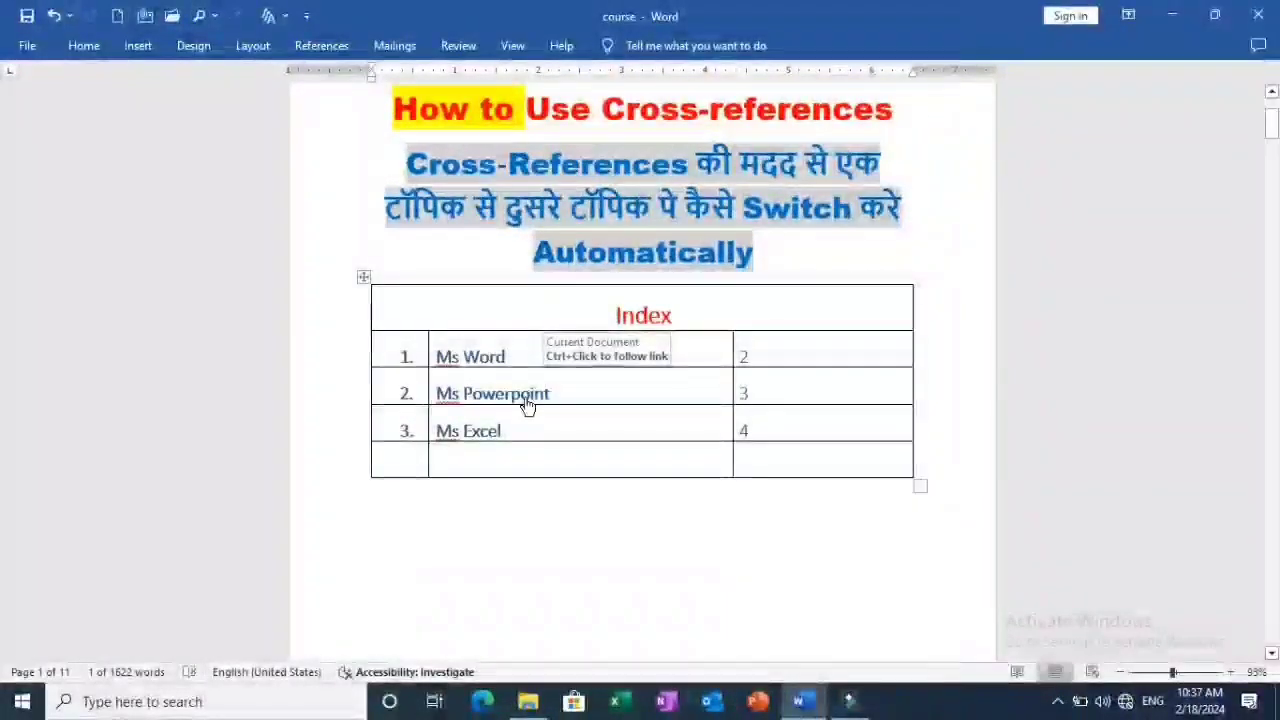
left_click(526, 397, "ctrl")
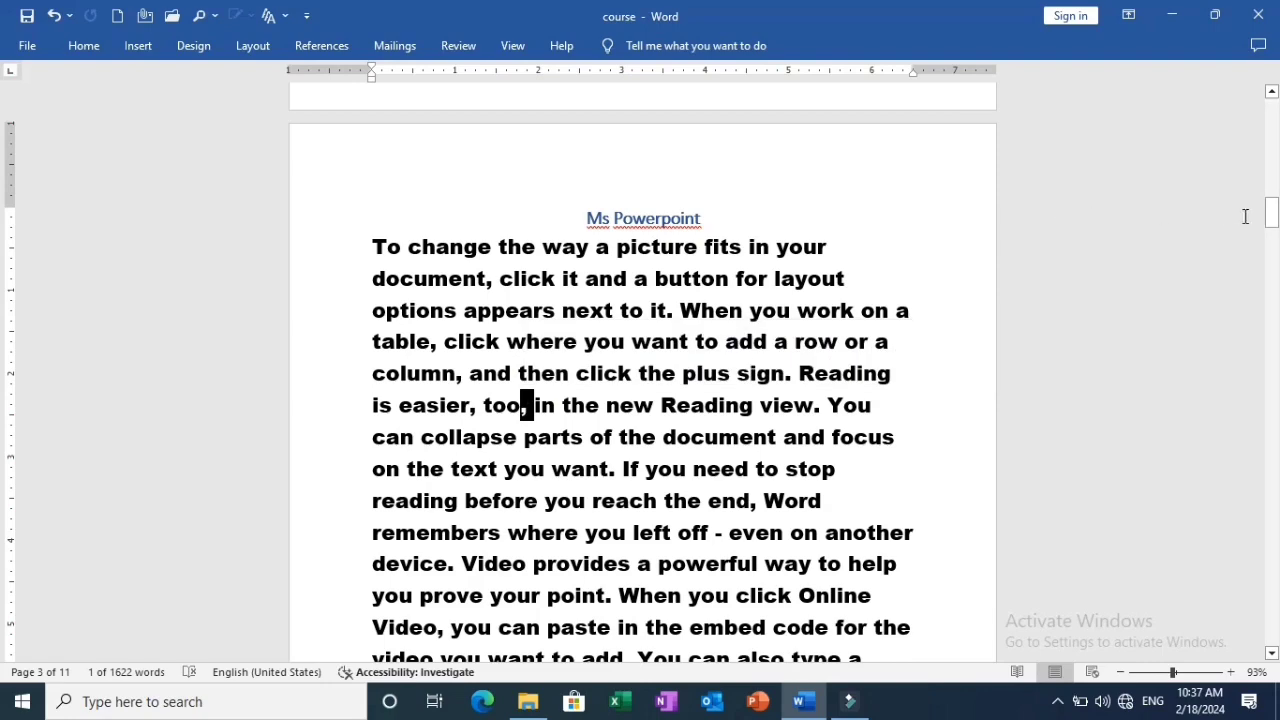
Insert an Automatic Table 1 table of contents below the Index table on page 1.
left_click_drag(1271, 214, 1277, 115)
scroll(608, 420, "down", 3)
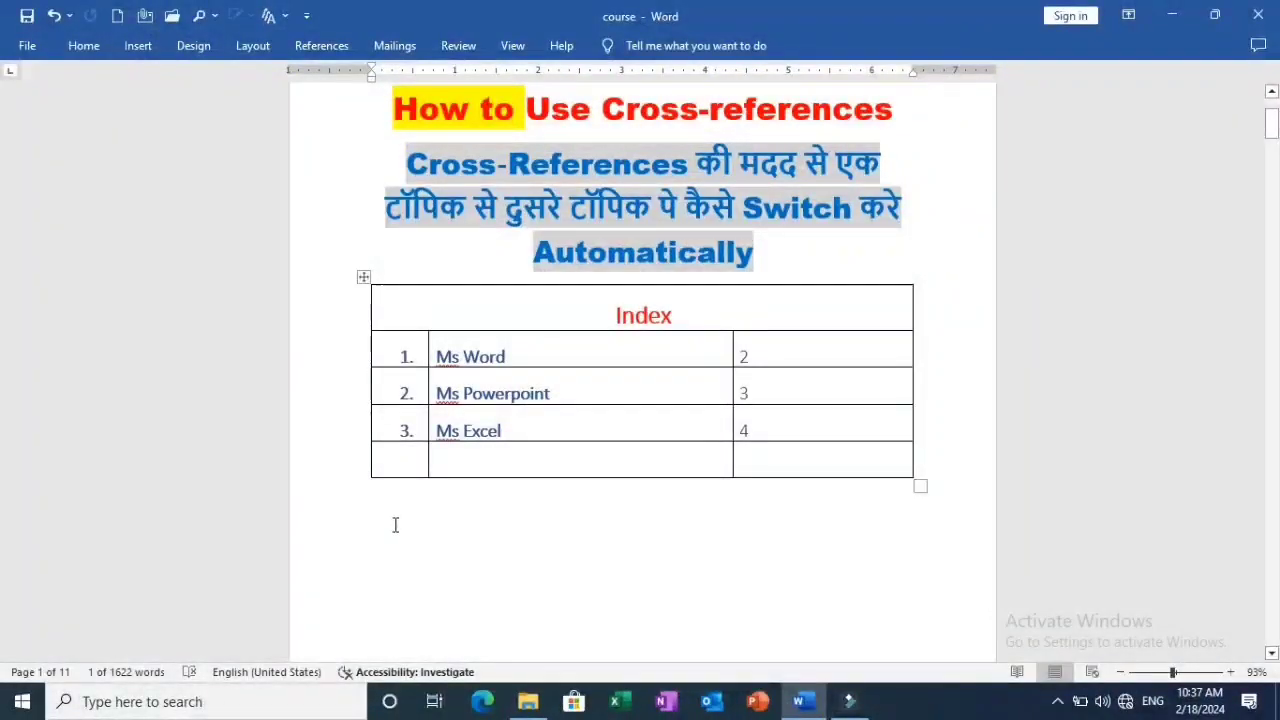
left_click(394, 521)
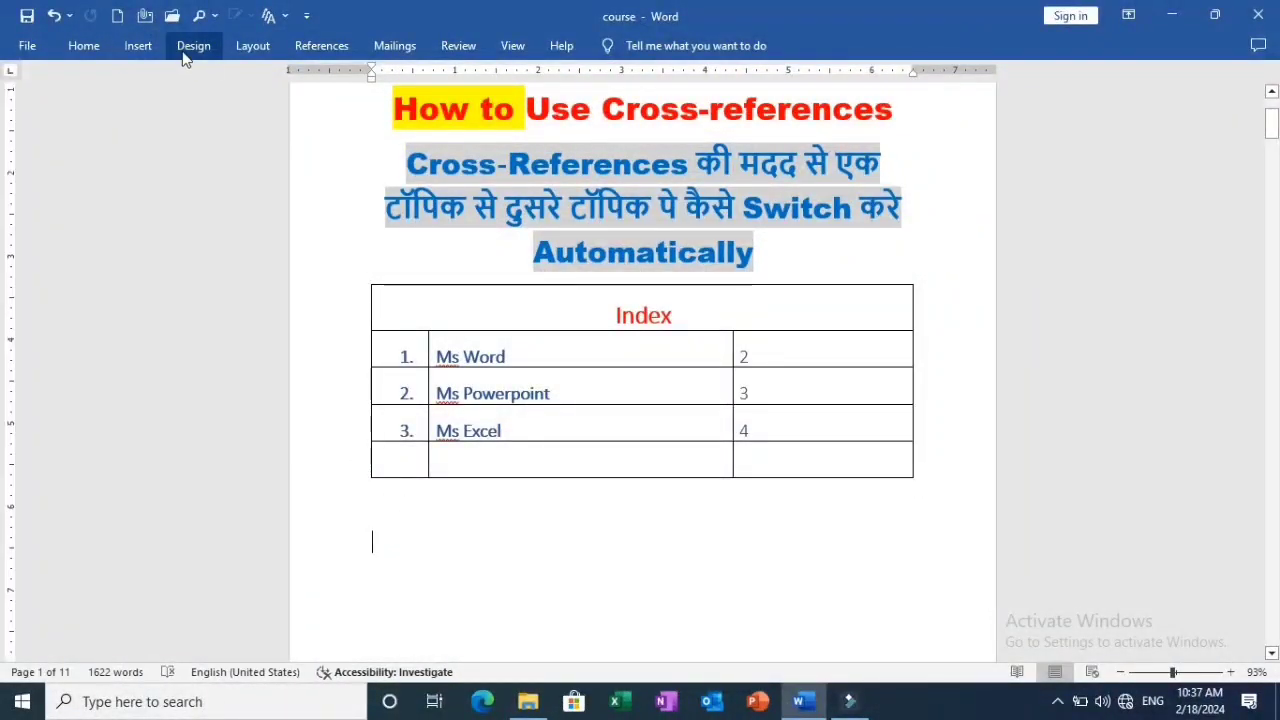
left_click(297, 55)
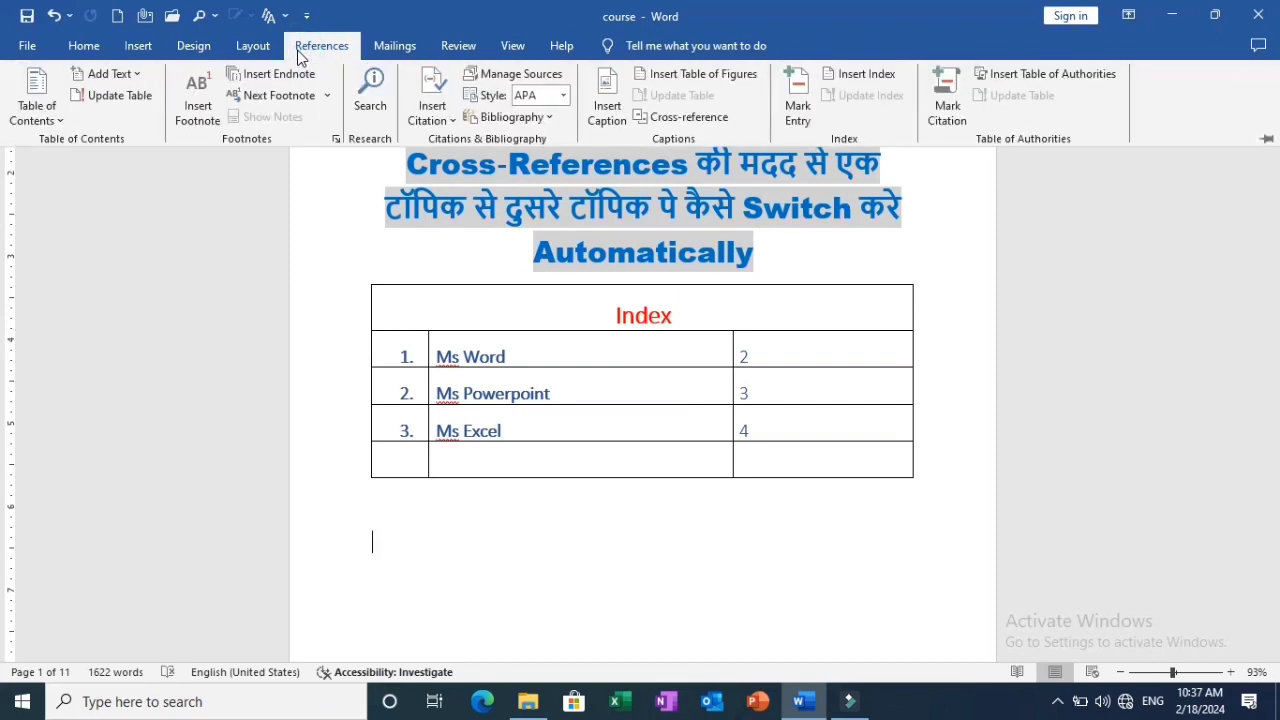
left_click(50, 122)
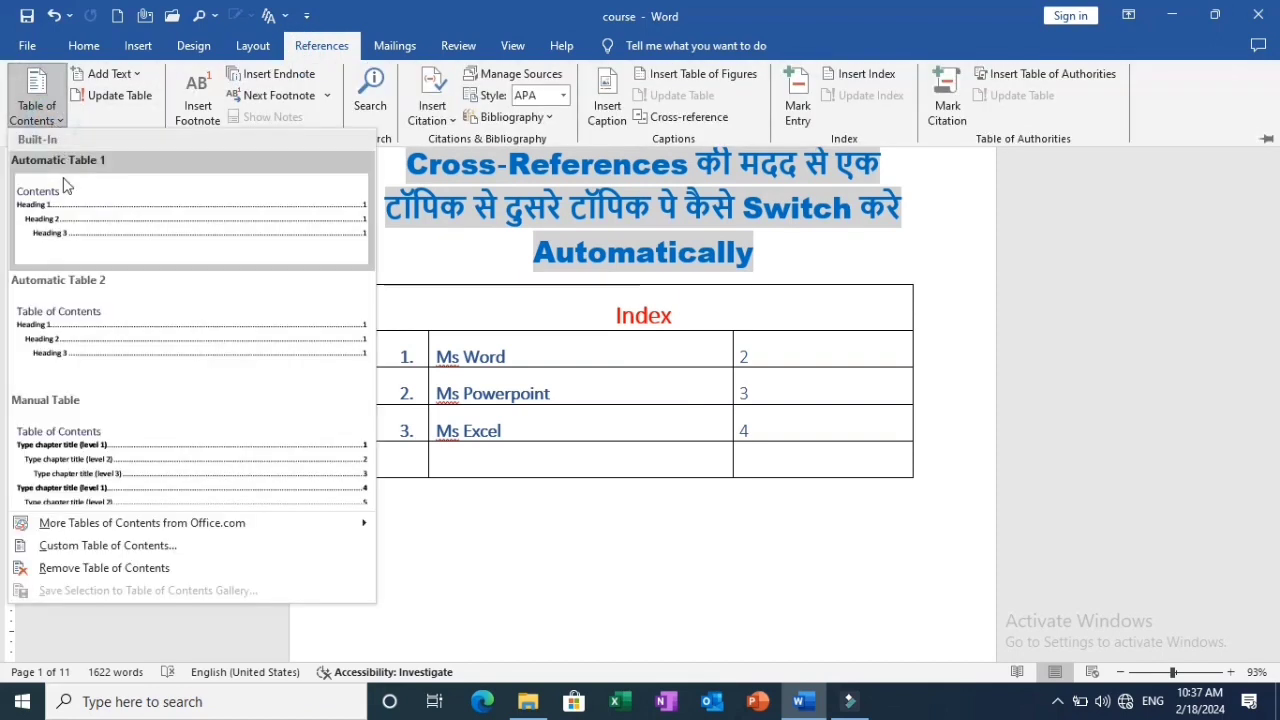
left_click(63, 199)
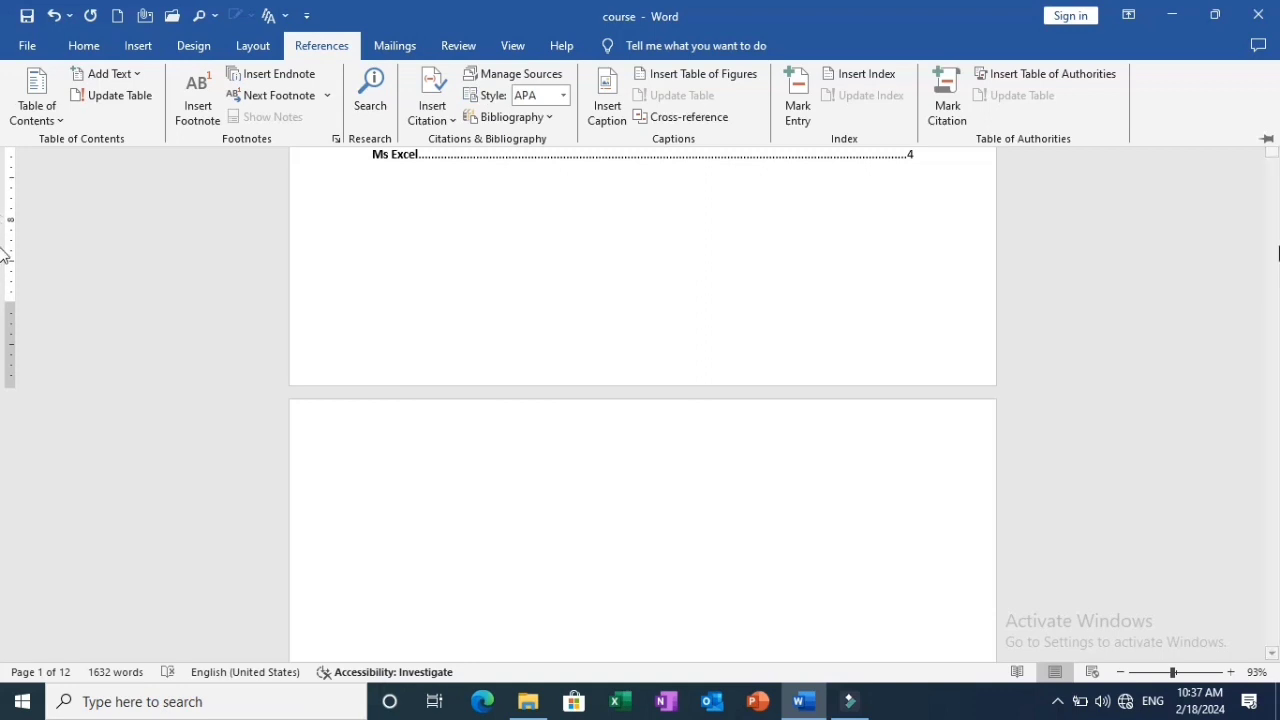
left_click(1266, 139)
Follow the "Ms Powerpoint" entry in the table of contents to its heading.
scroll(1275, 150, "up", 5)
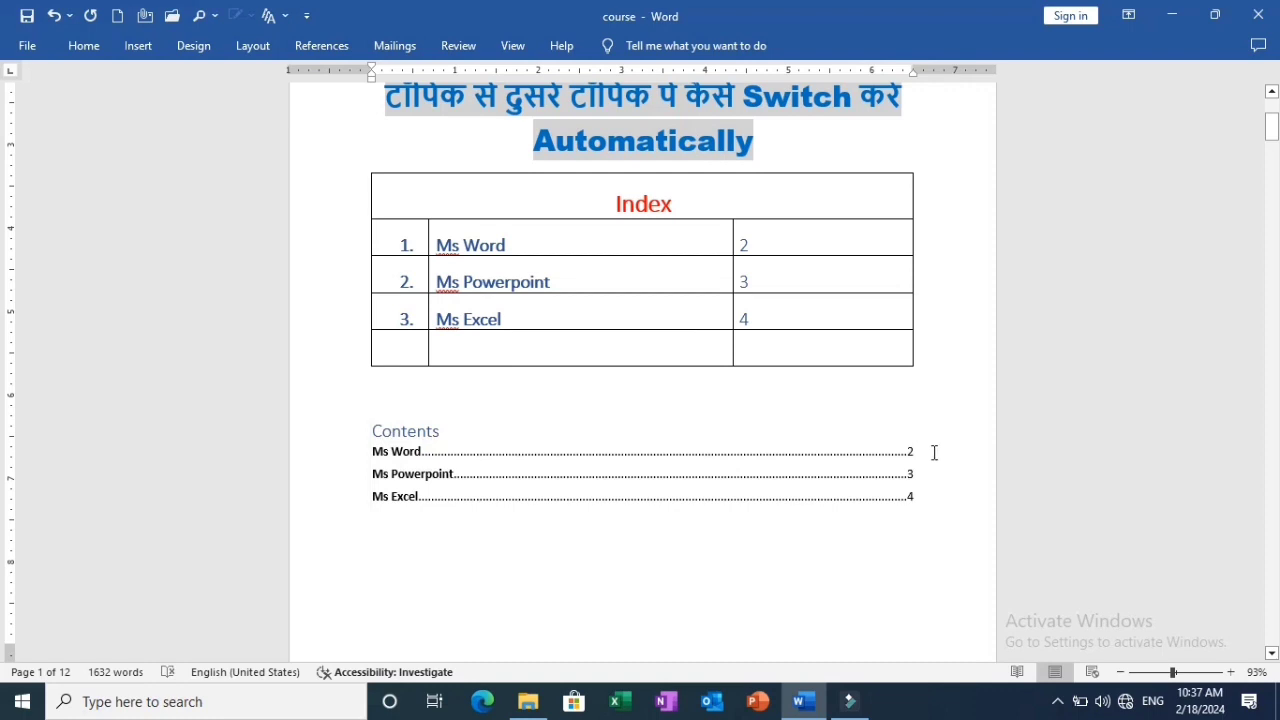
left_click(437, 487)
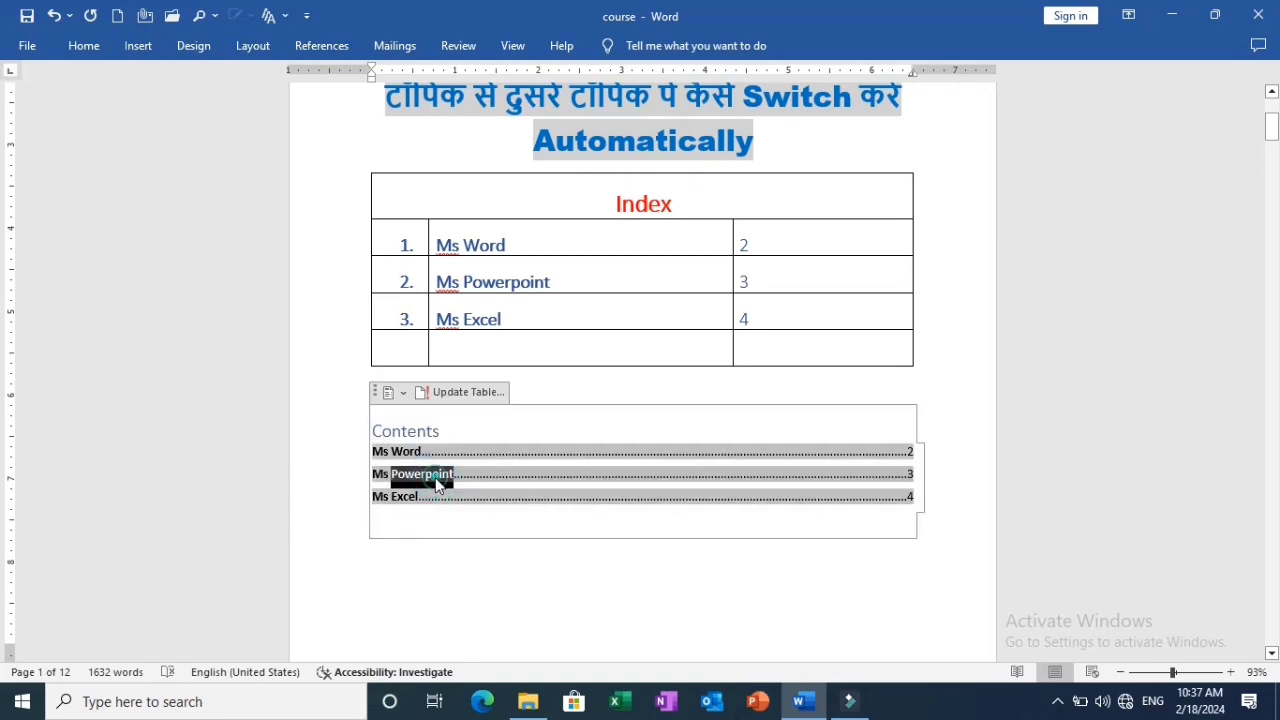
left_click(436, 481, "ctrl")
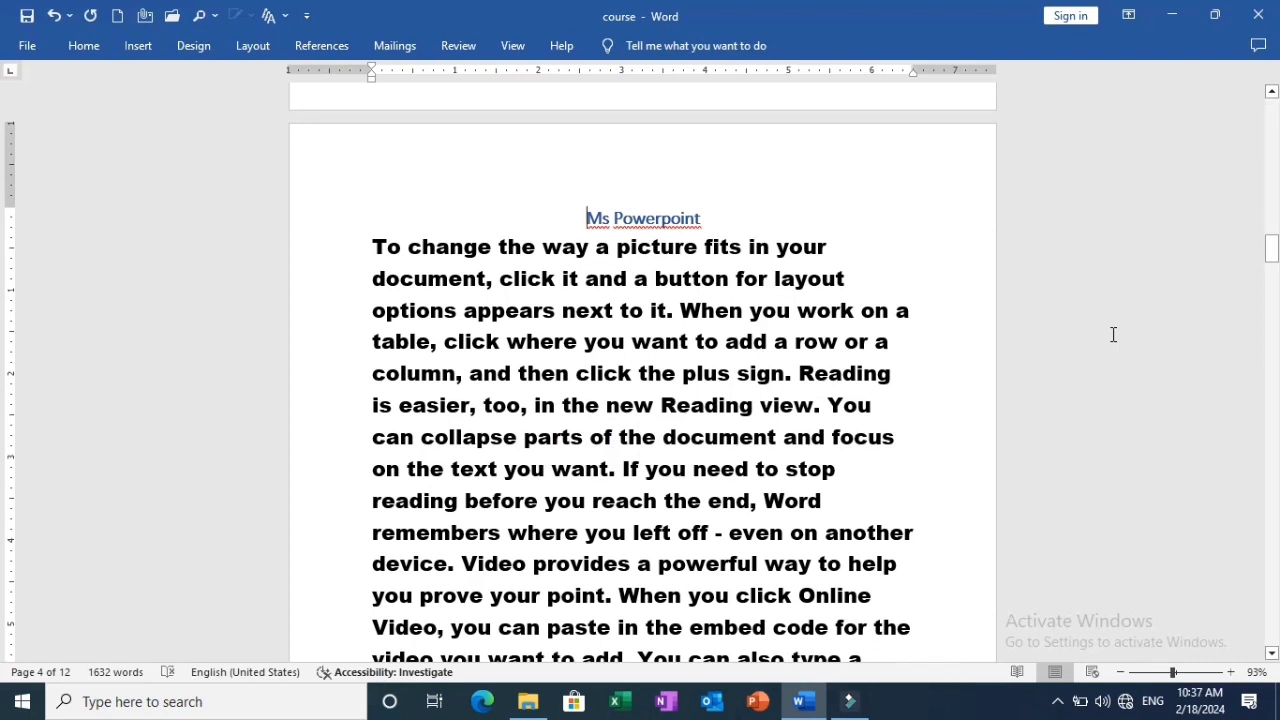
Return to page 1 and follow the "Ms Excel" entry in the table of contents to its heading.
key("Page_Up")
key("Page_Up")
key("Page_Up")
key("Page_Up")
key("Page_Up")
key("Page_Up")
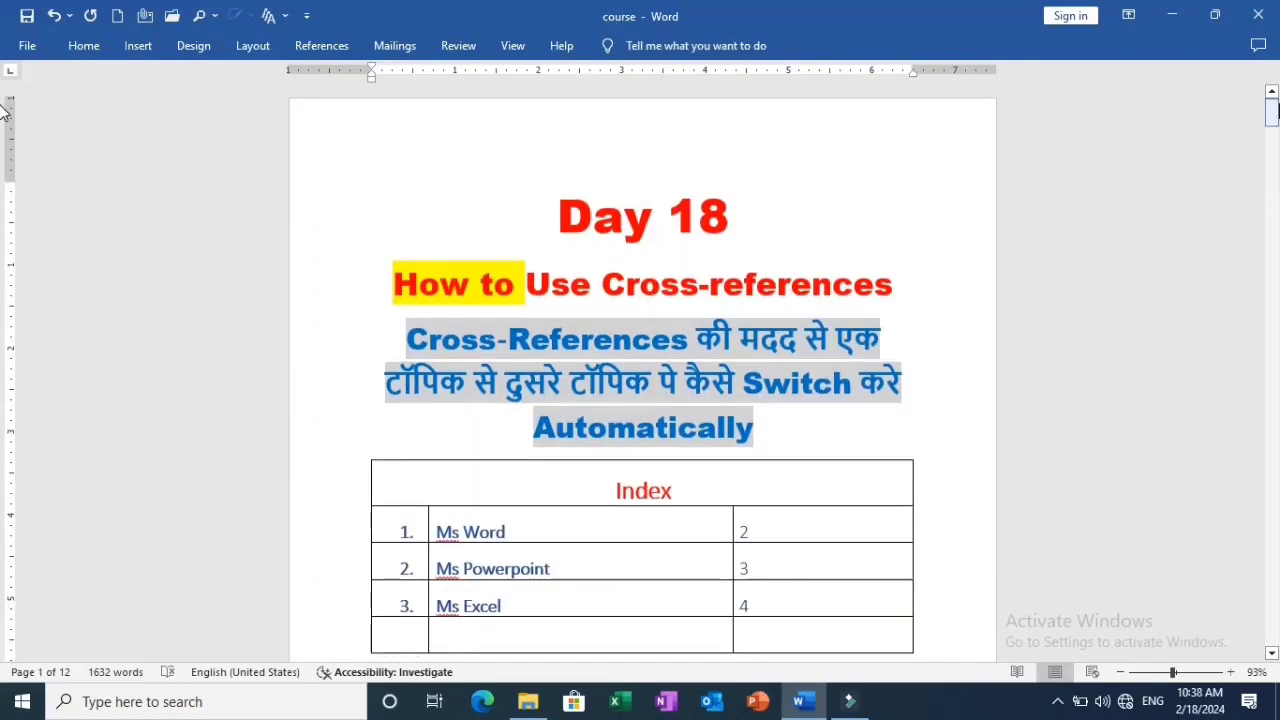
scroll(2, 115, "down", 6)
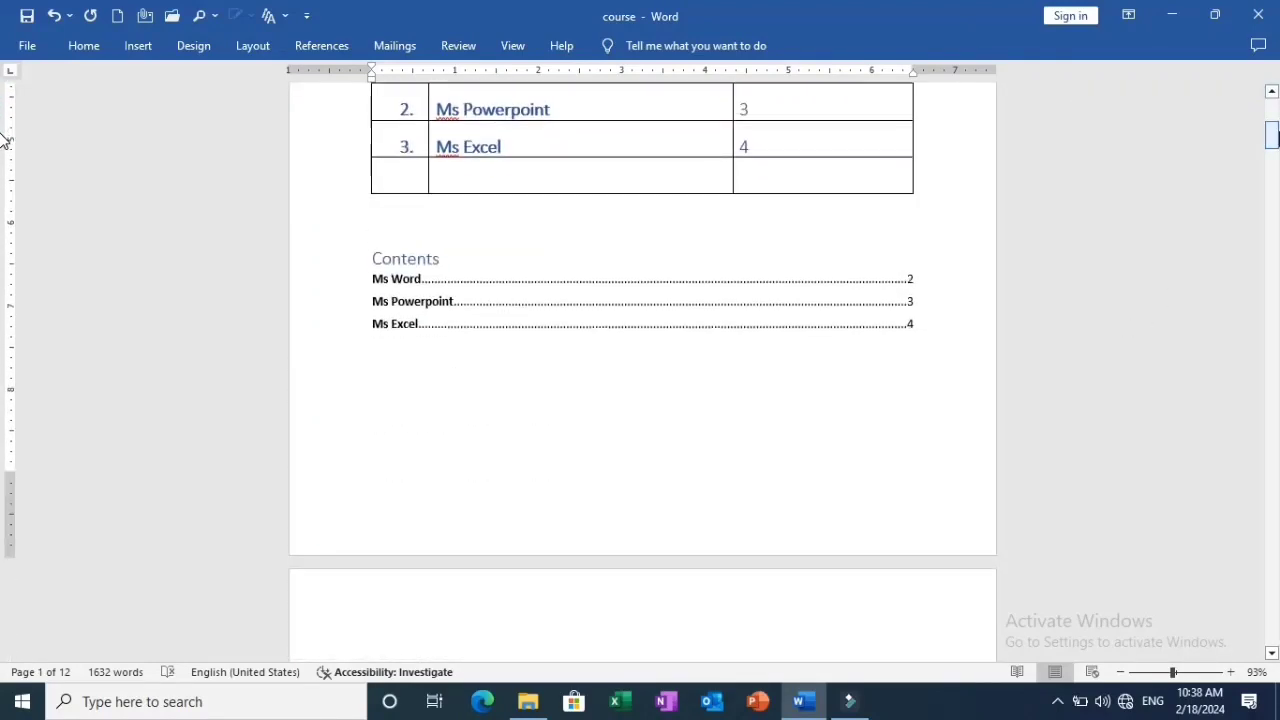
left_click(403, 345)
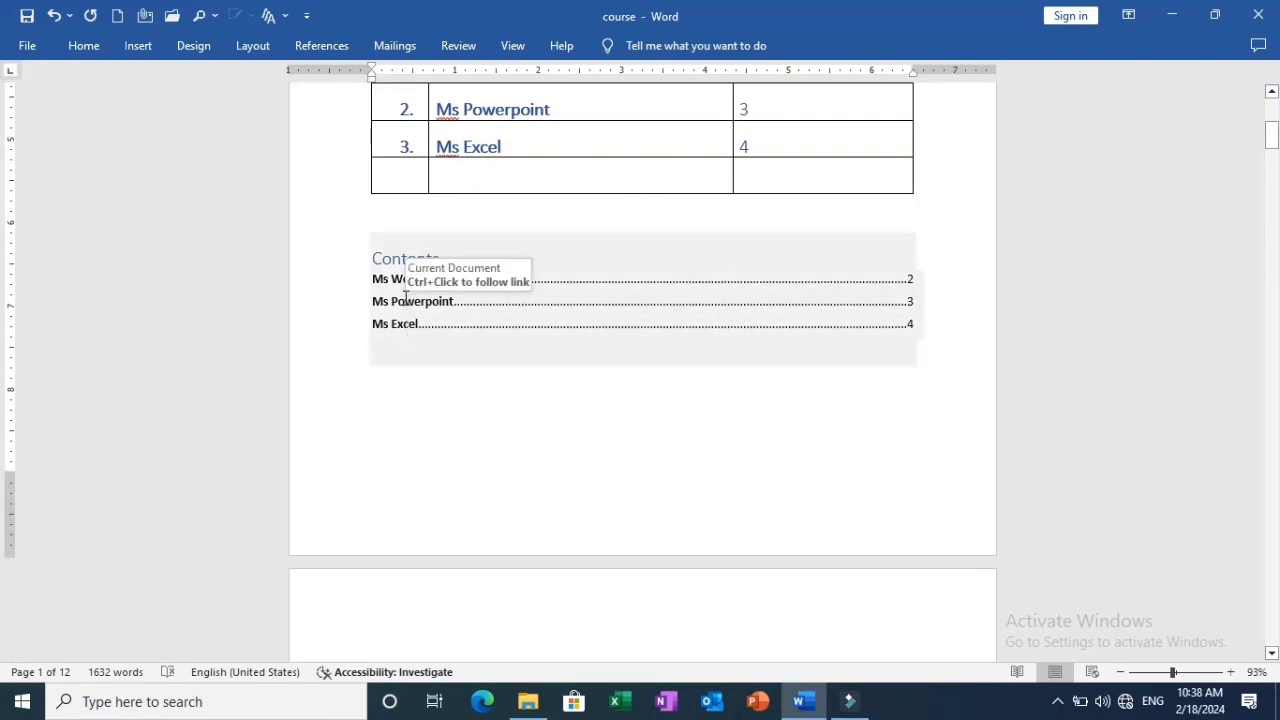
left_click(395, 325, "ctrl")
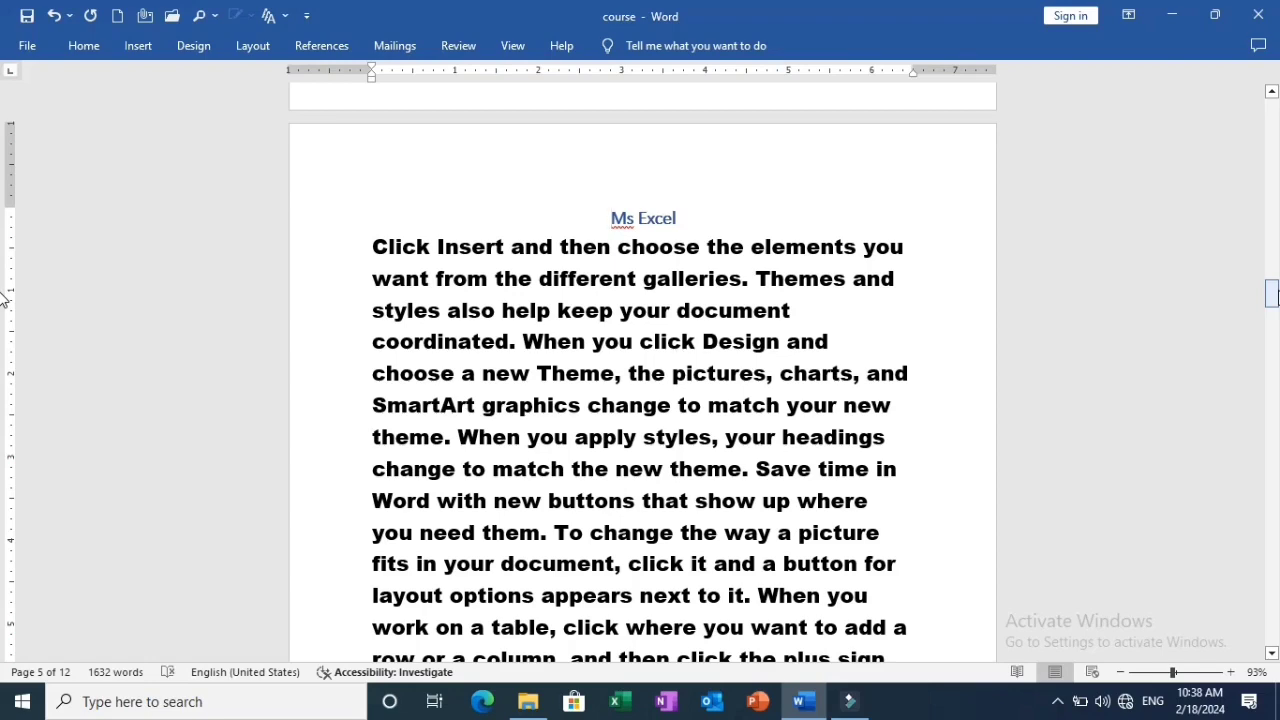
Add the title "Ms Access" on its own line at the start of page 6, above "you can paste in the embed code".
left_click_drag(1277, 297, 1275, 330)
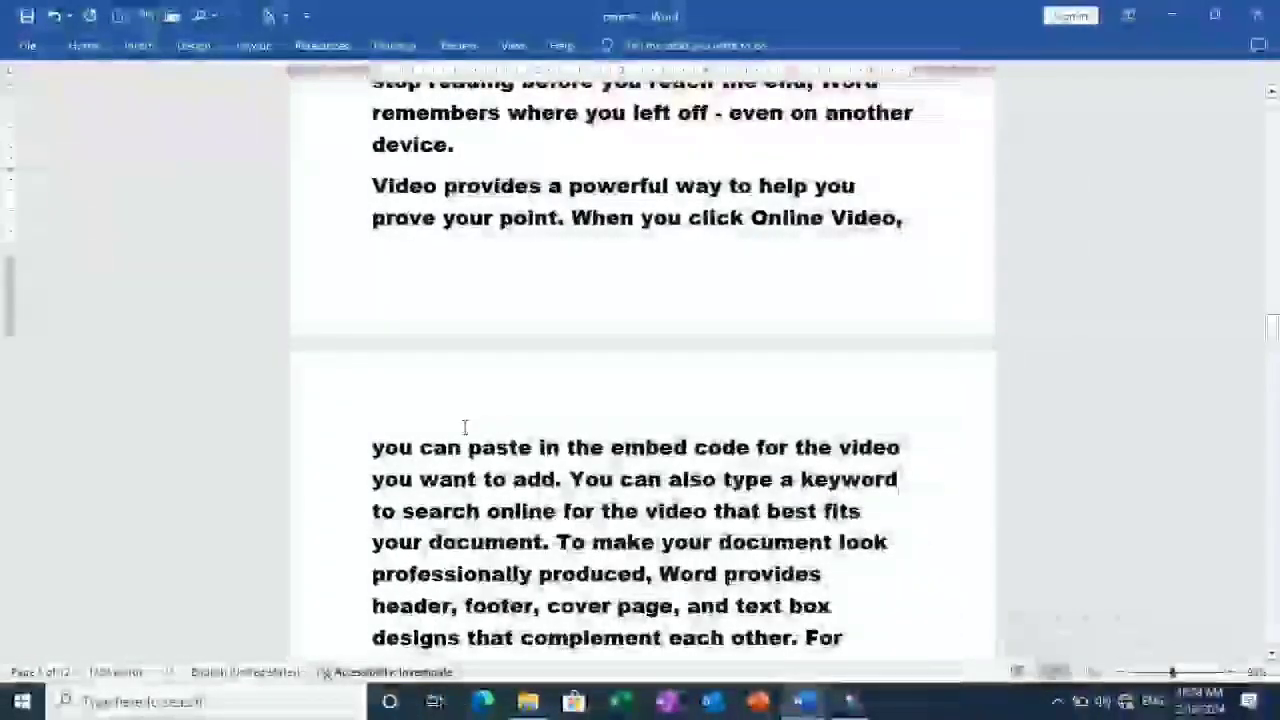
left_click(372, 446)
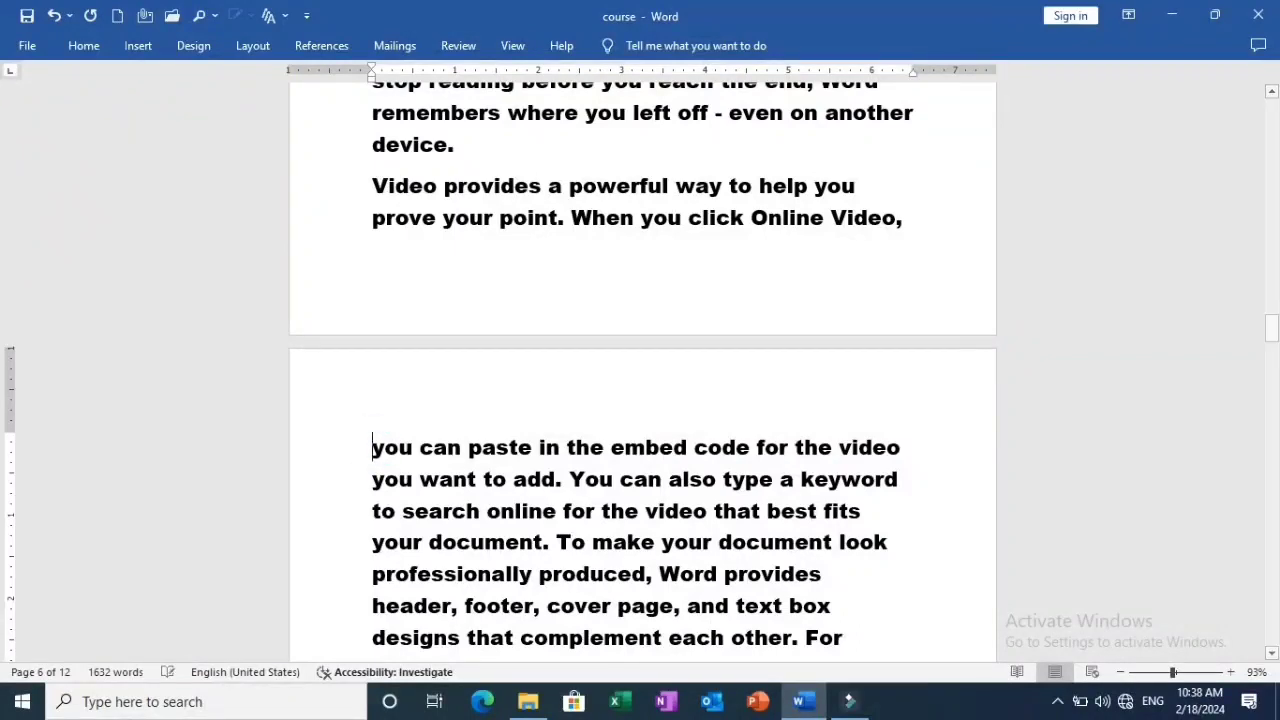
key("Return")
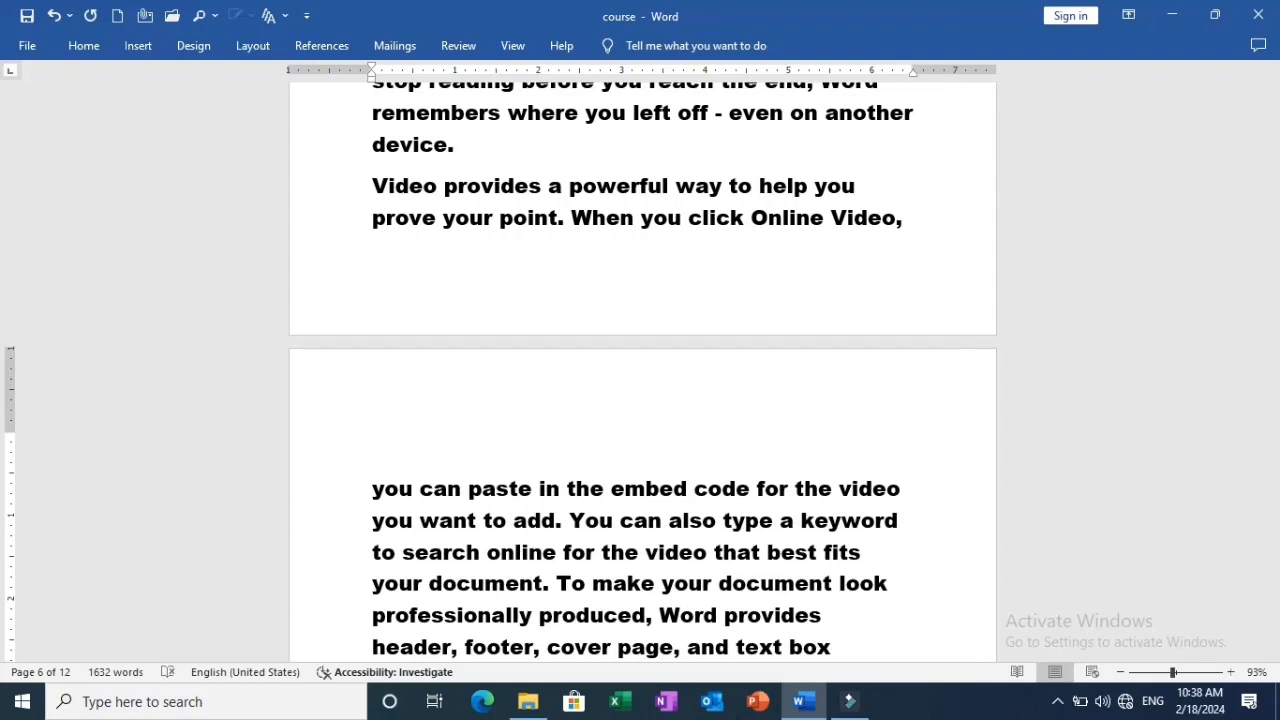
left_click(371, 446)
type("Ms Access")
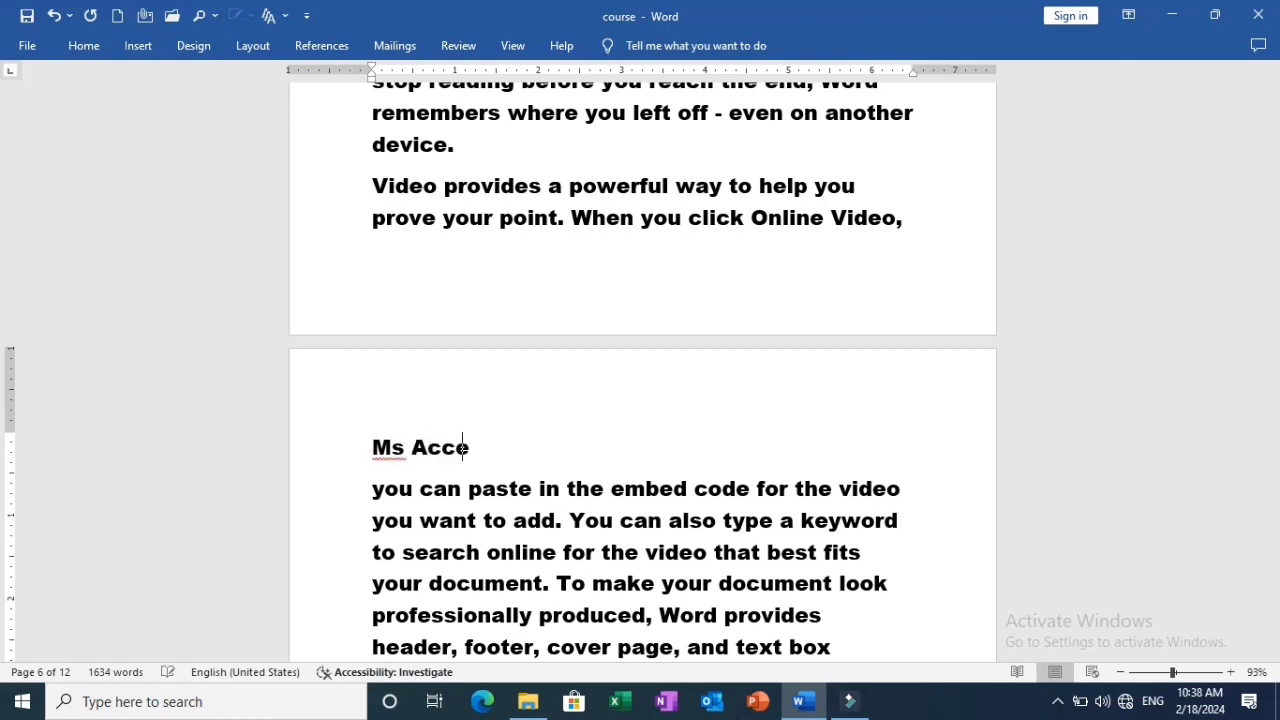
Format the "Ms Access" title on page 6 as Heading 1, bold and centred.
triple_click(370, 447)
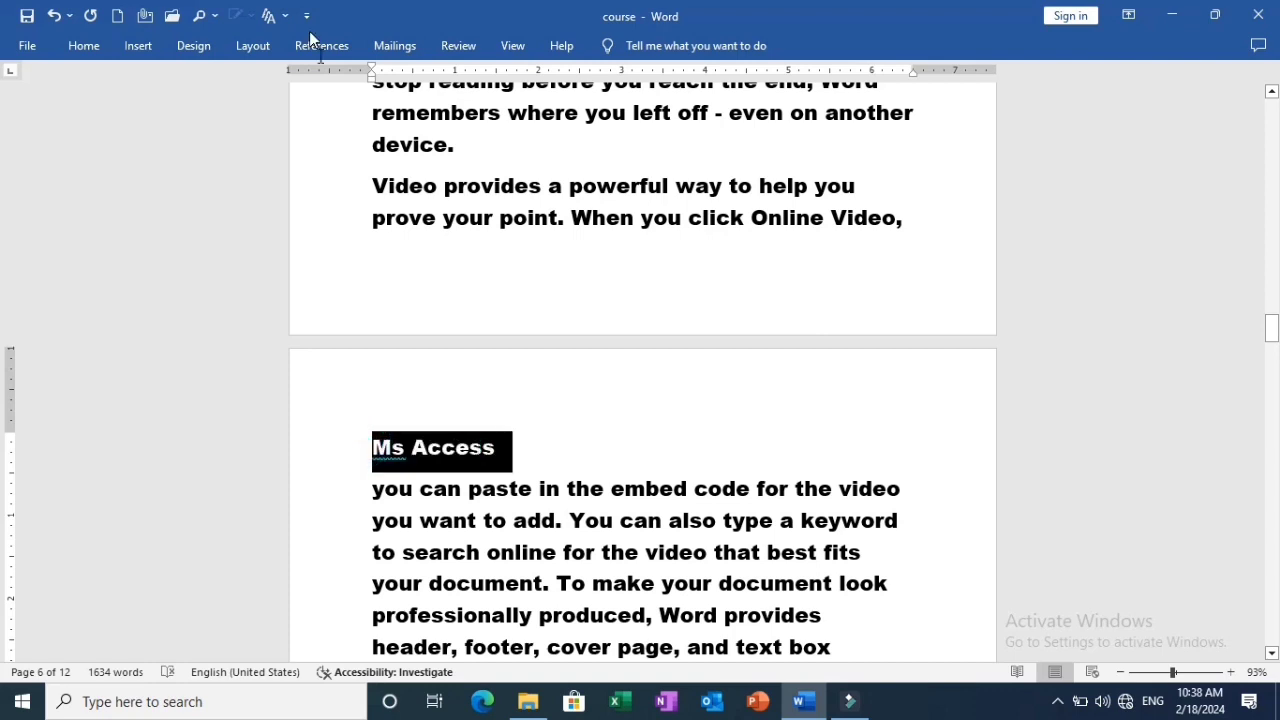
left_click(88, 51)
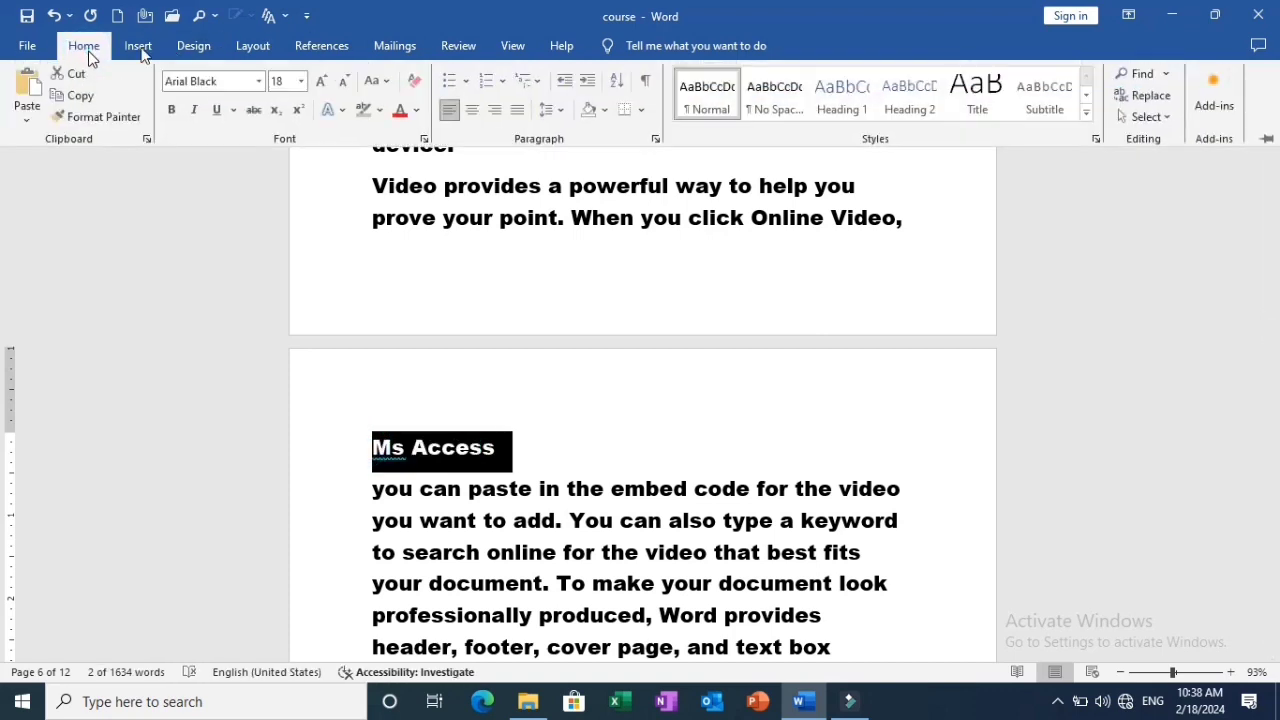
left_click(848, 90)
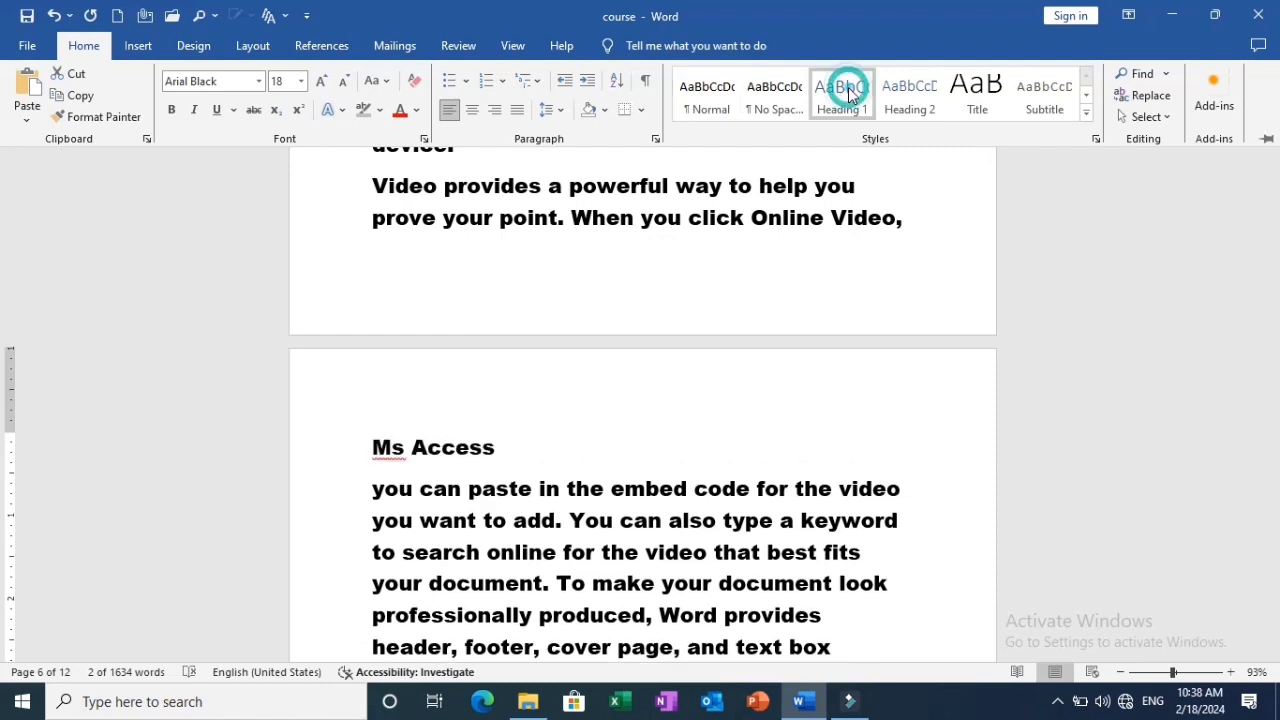
left_click(170, 110)
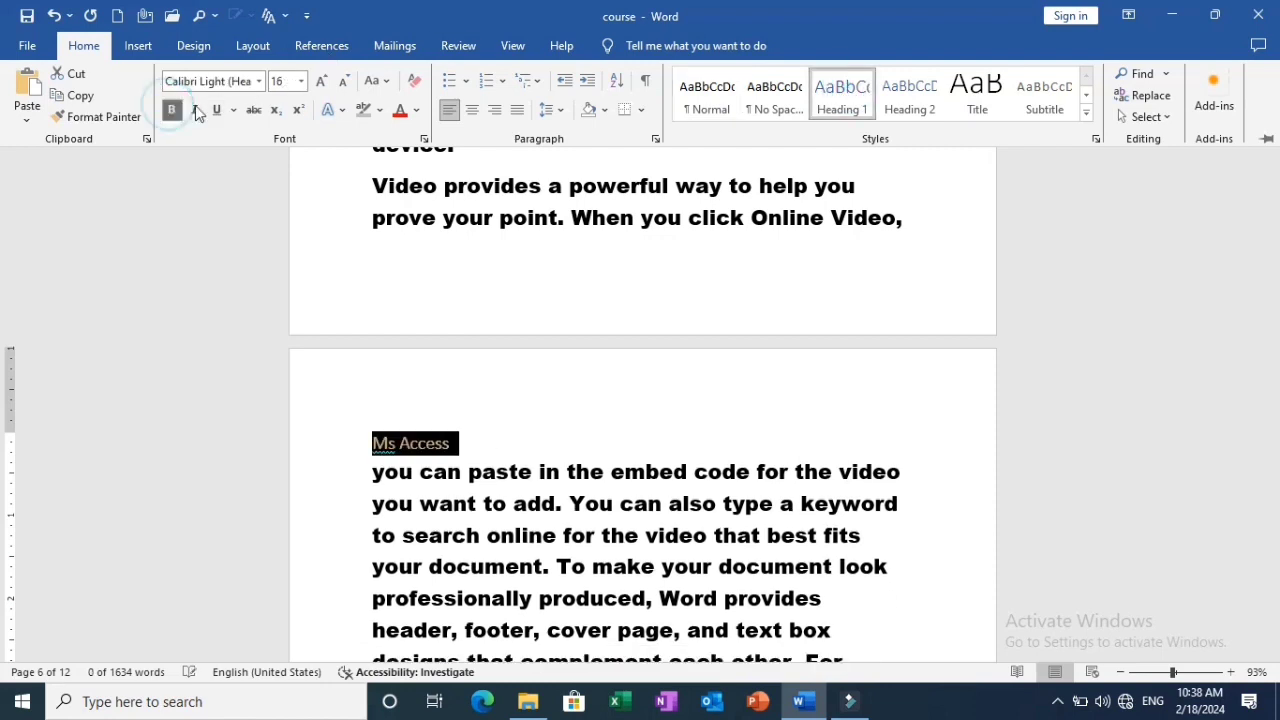
left_click(474, 111)
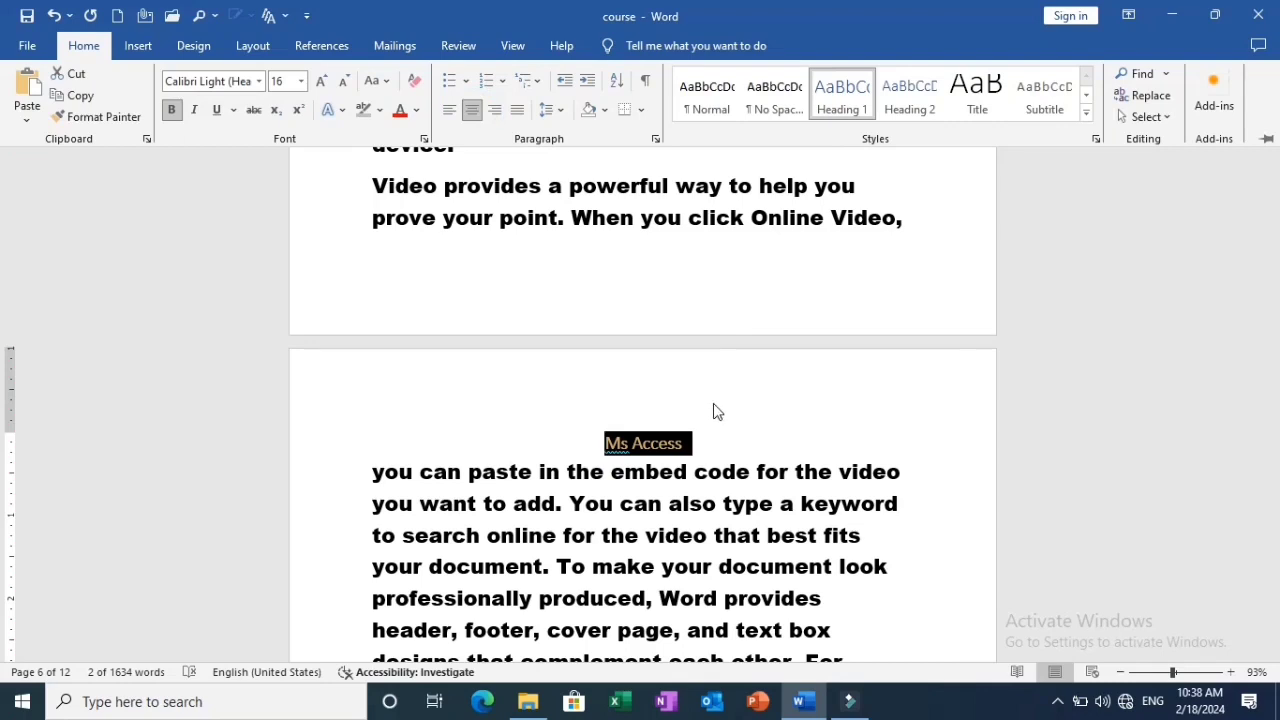
key("ctrl+F1")
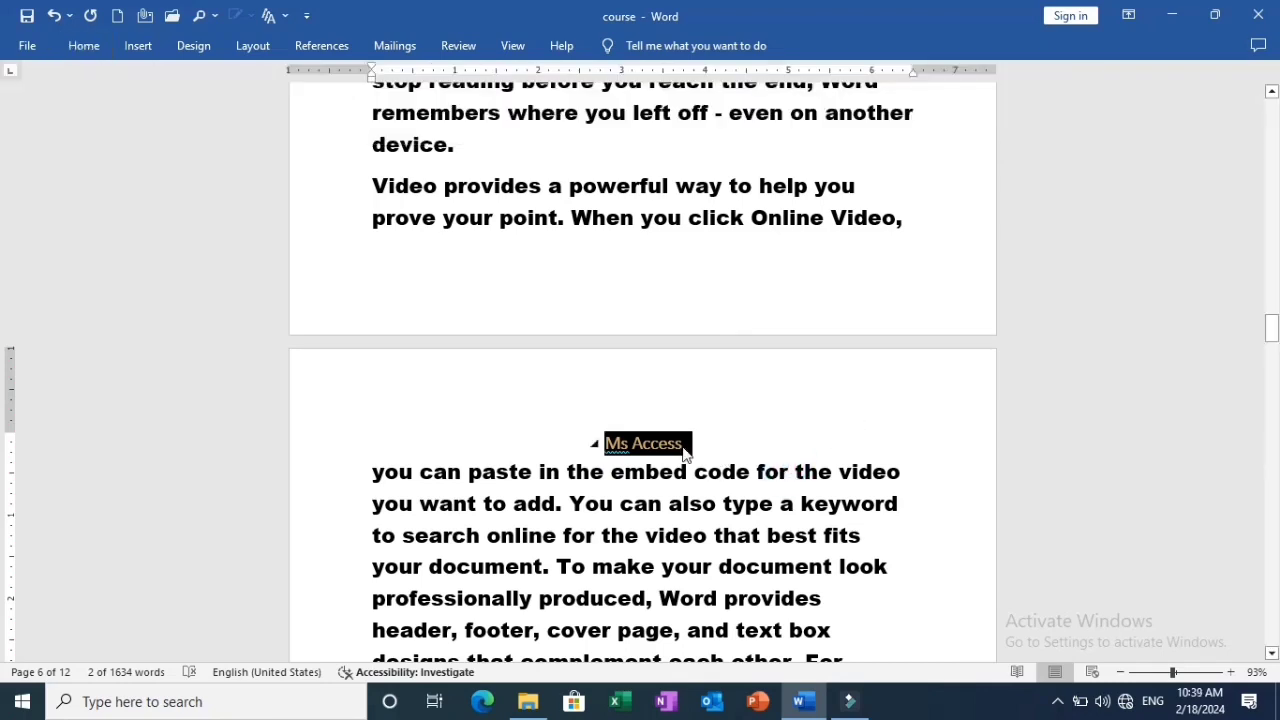
left_click(763, 450)
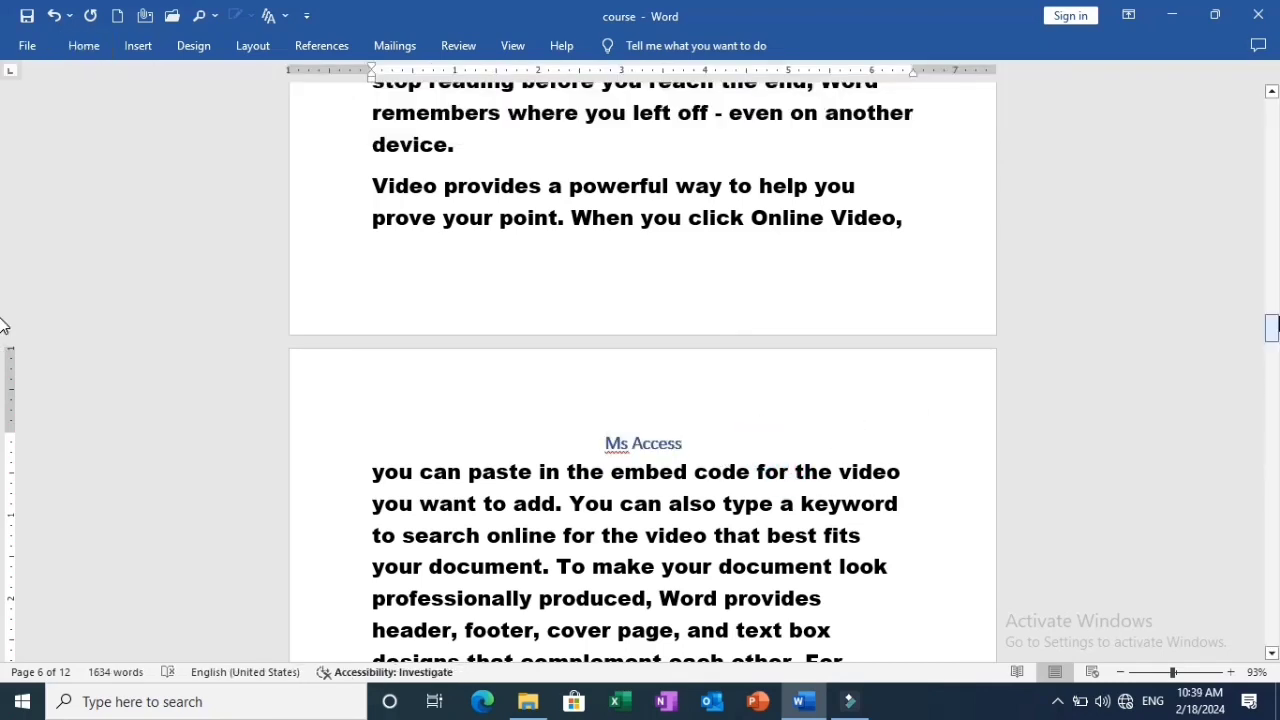
Add the "Ms Access" heading on page 6 to the table of contents text as Level 1.
left_click_drag(1272, 330, 1272, 225)
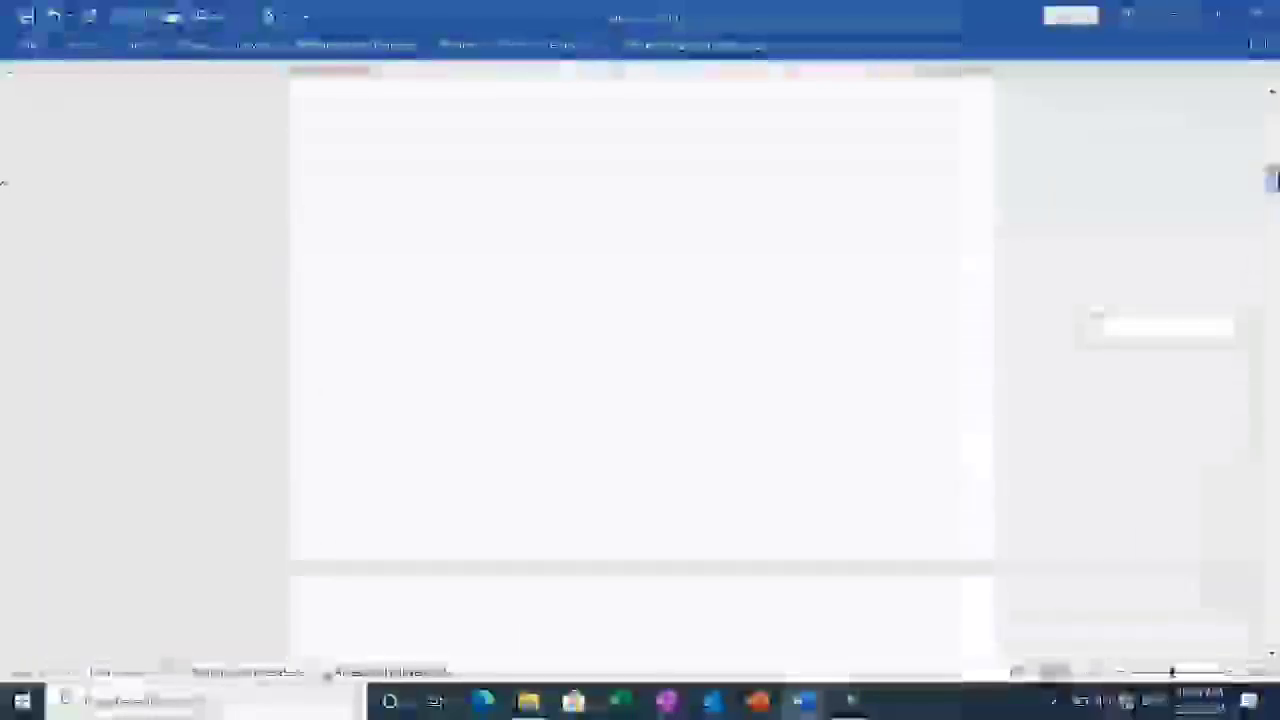
mouse_move(1277, 181)
left_mouse_down()
mouse_move(1277, 106)
mouse_move(1277, 180)
mouse_move(1275, 129)
left_mouse_up()
left_click(571, 483)
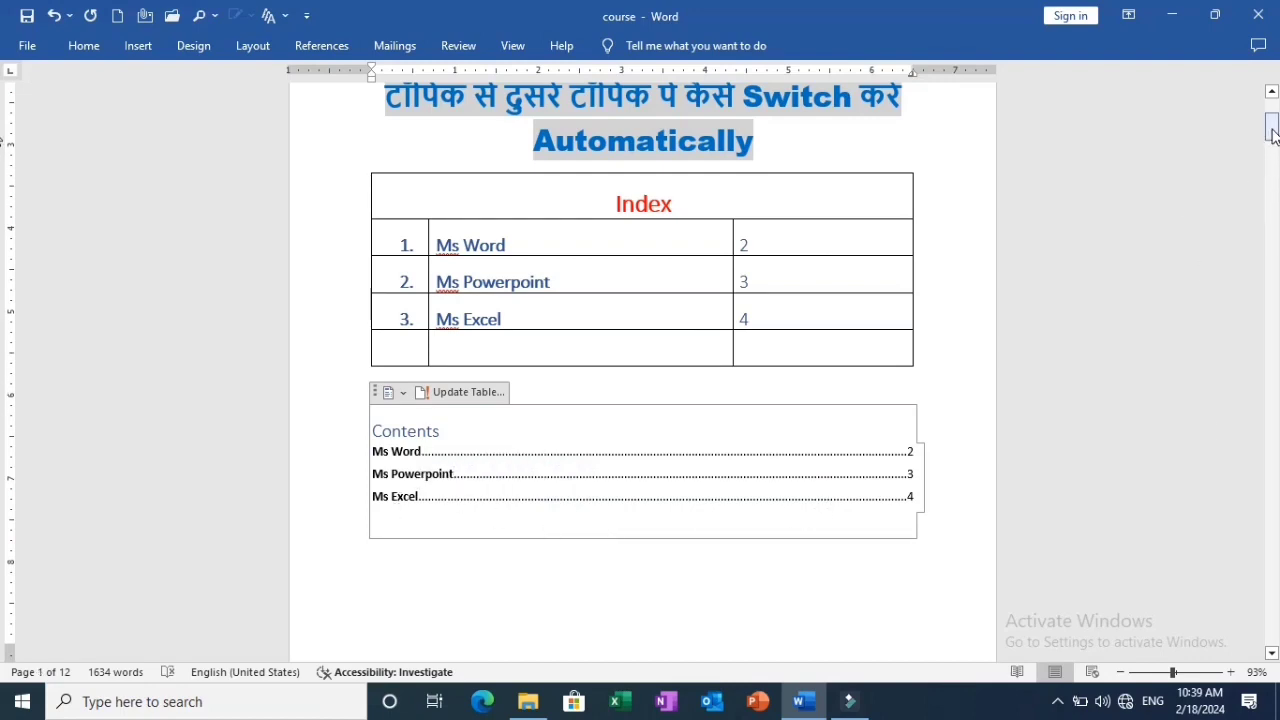
left_click_drag(1273, 135, 3, 310)
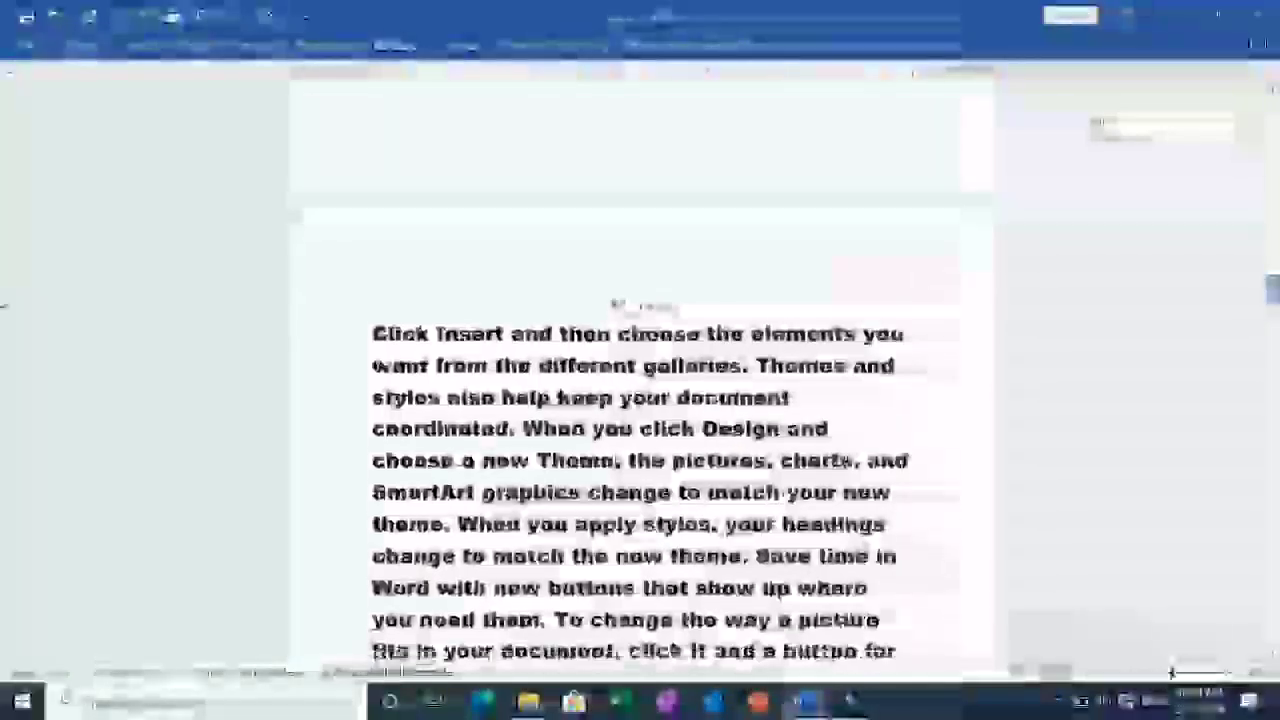
left_click_drag(3, 306, 3, 350)
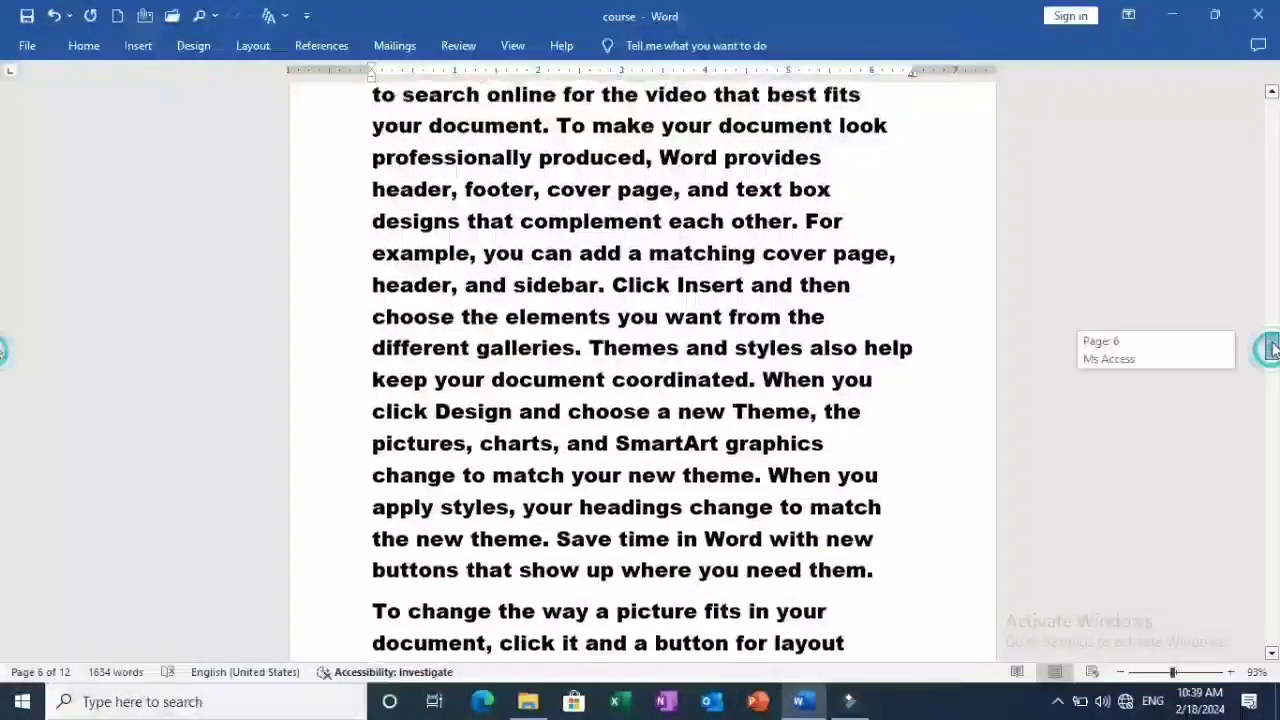
left_click_drag(1272, 348, 1272, 338)
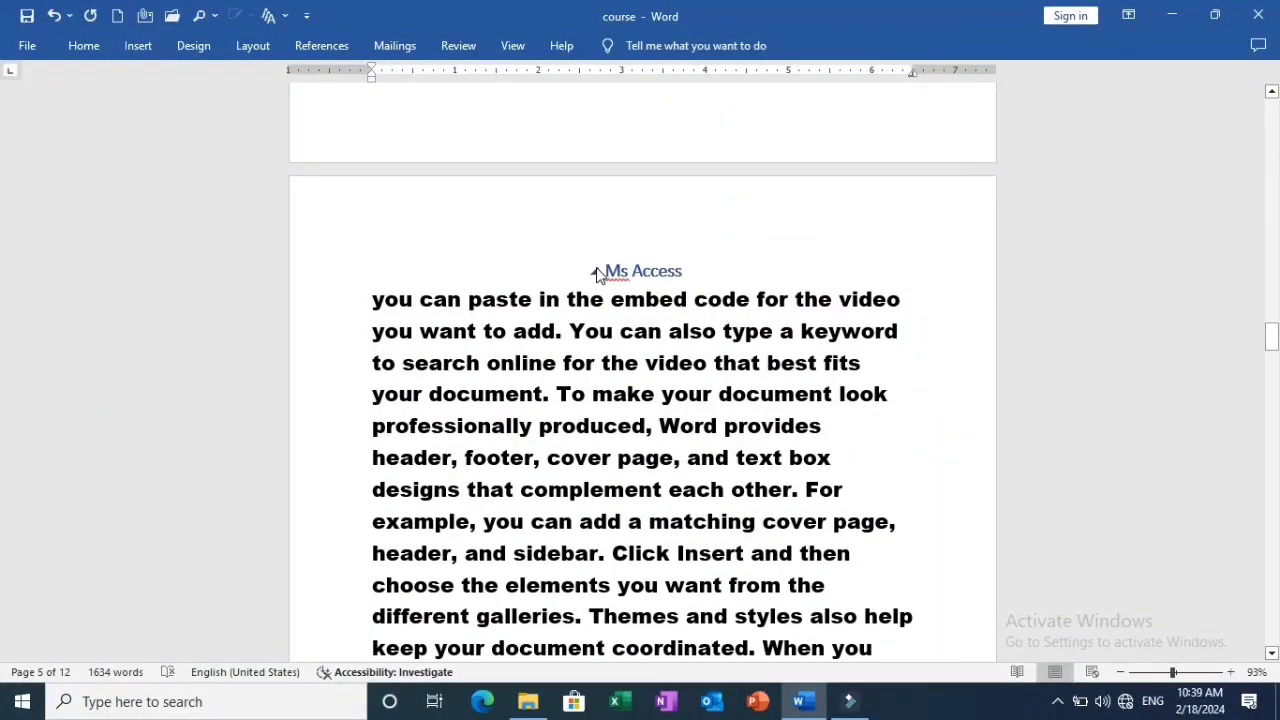
left_click_drag(673, 265, 594, 273)
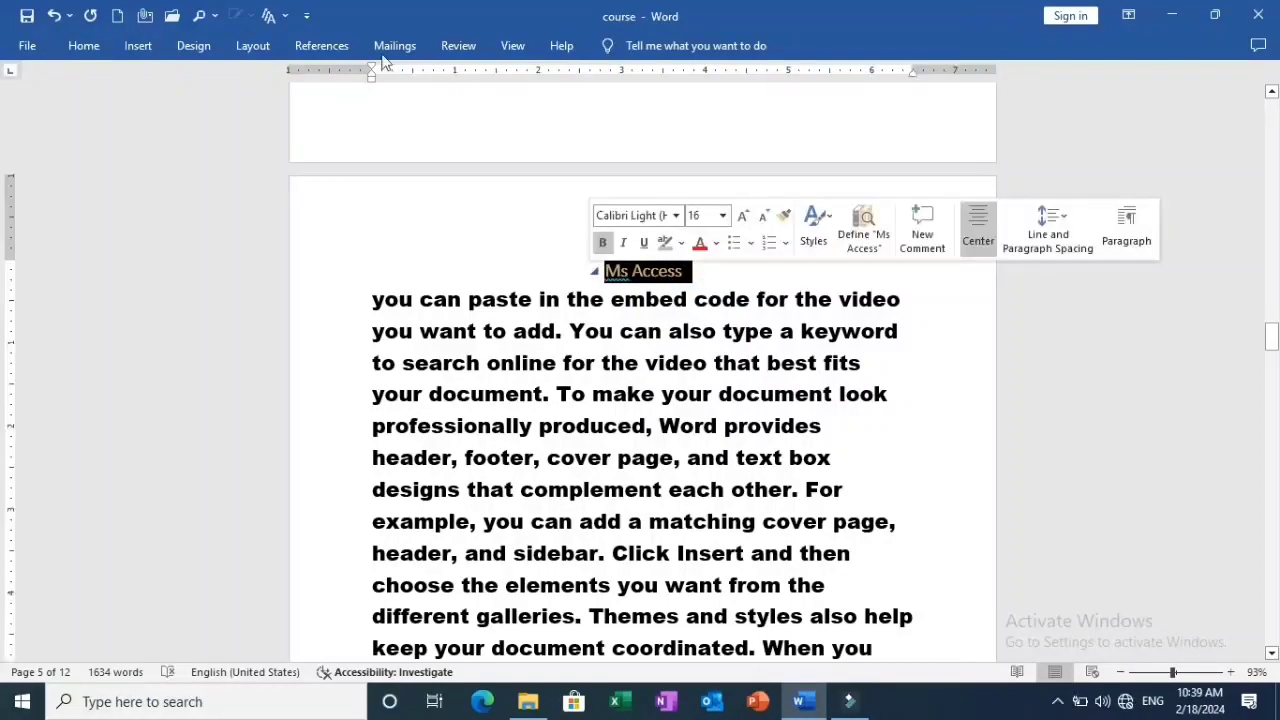
left_click(321, 46)
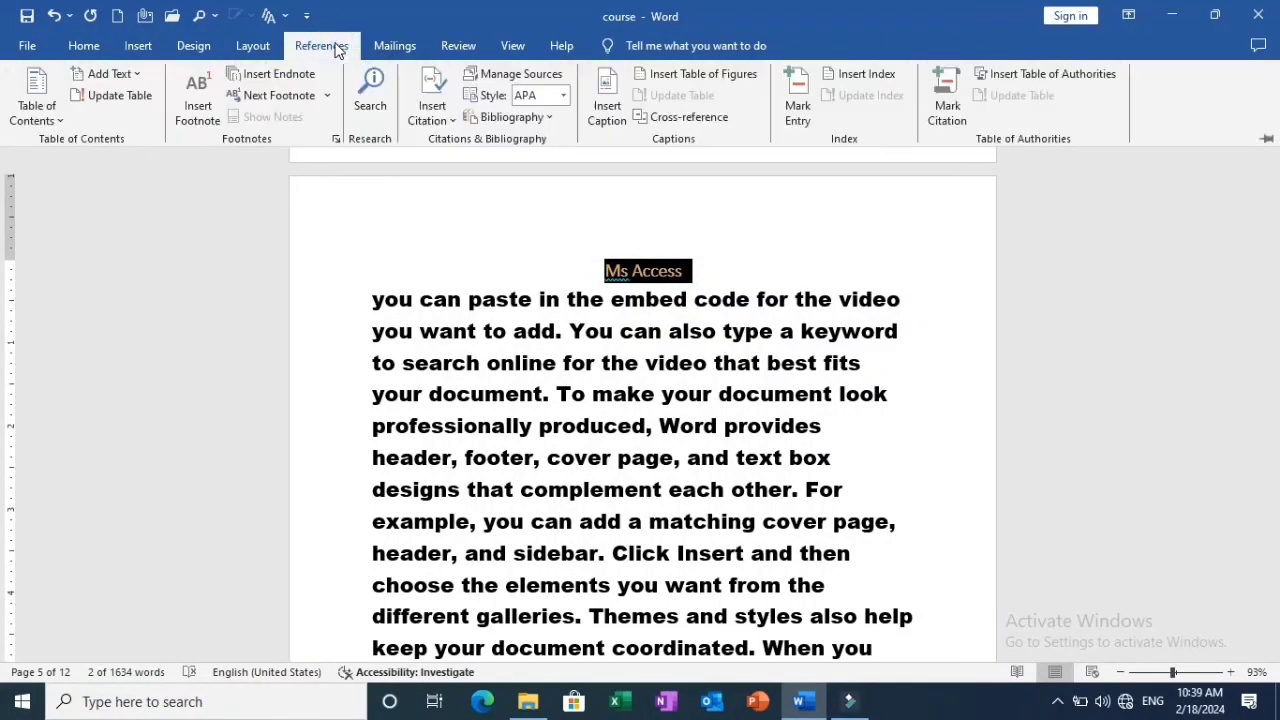
left_click(120, 78)
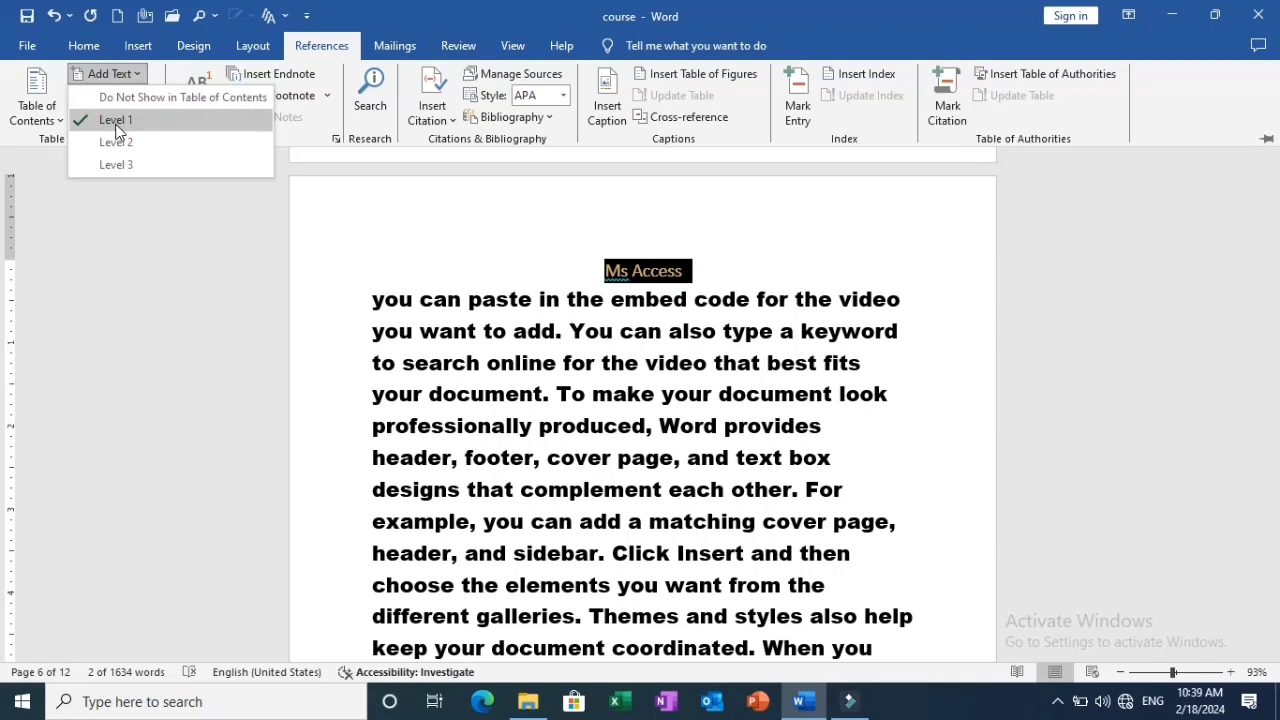
left_click(116, 120)
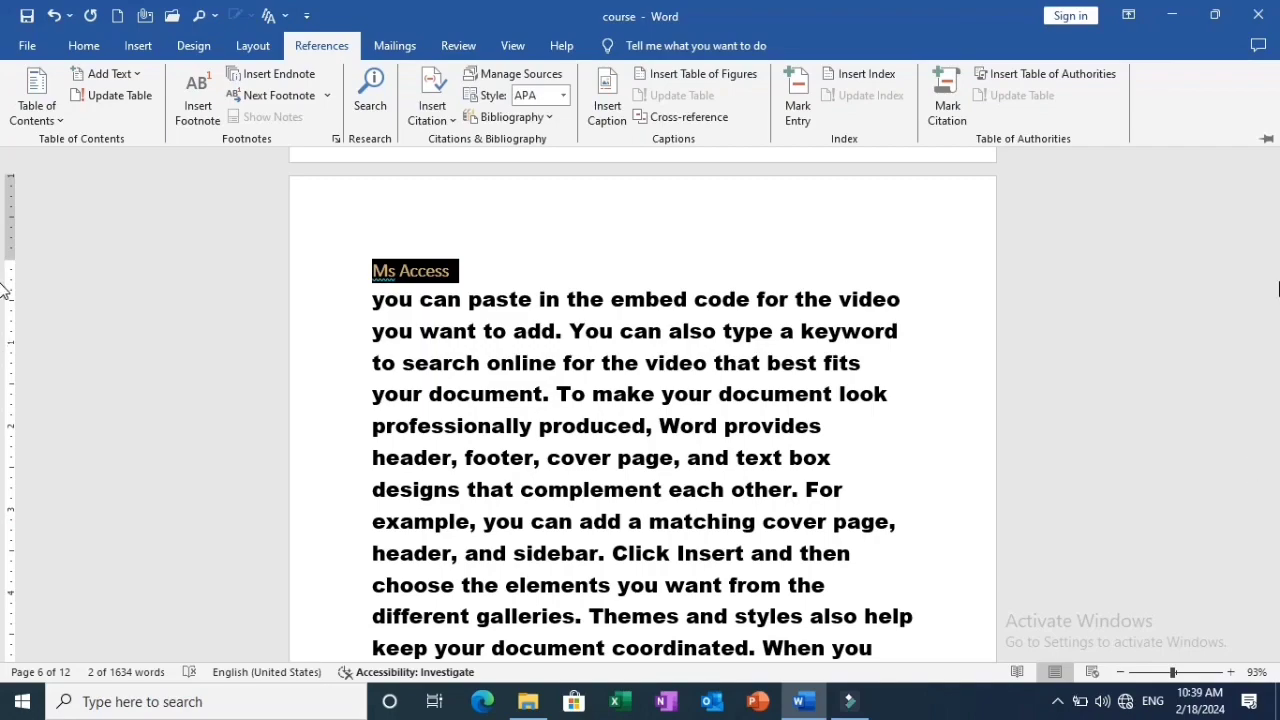
Update the entire table of contents on page 1, including its entries and page numbers.
scroll(3, 290, "down", 10)
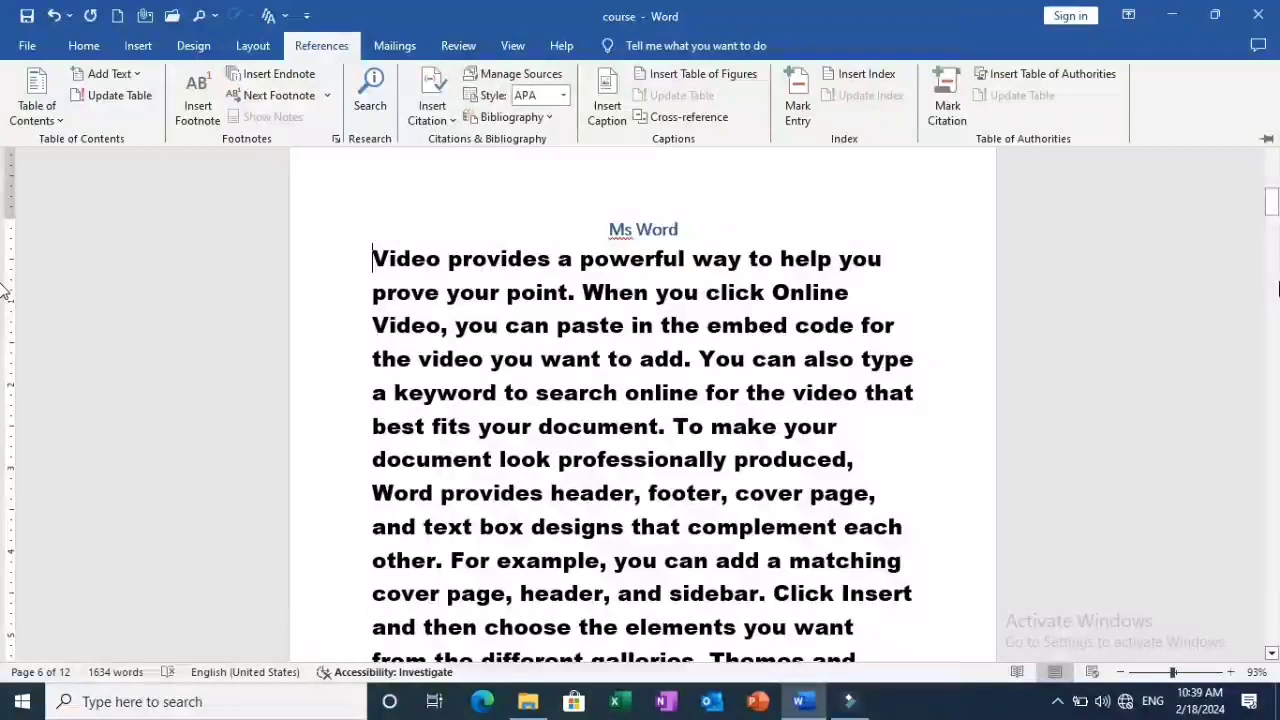
scroll(3, 290, "up", 10)
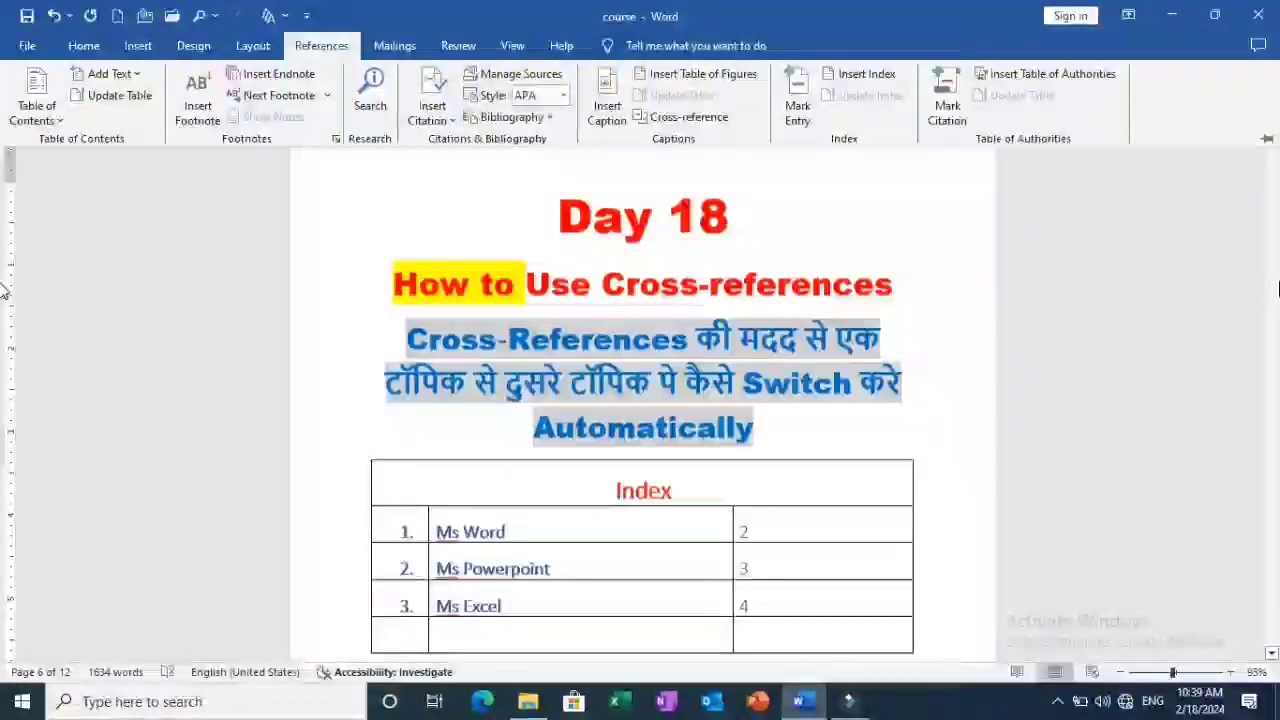
left_click(1275, 194)
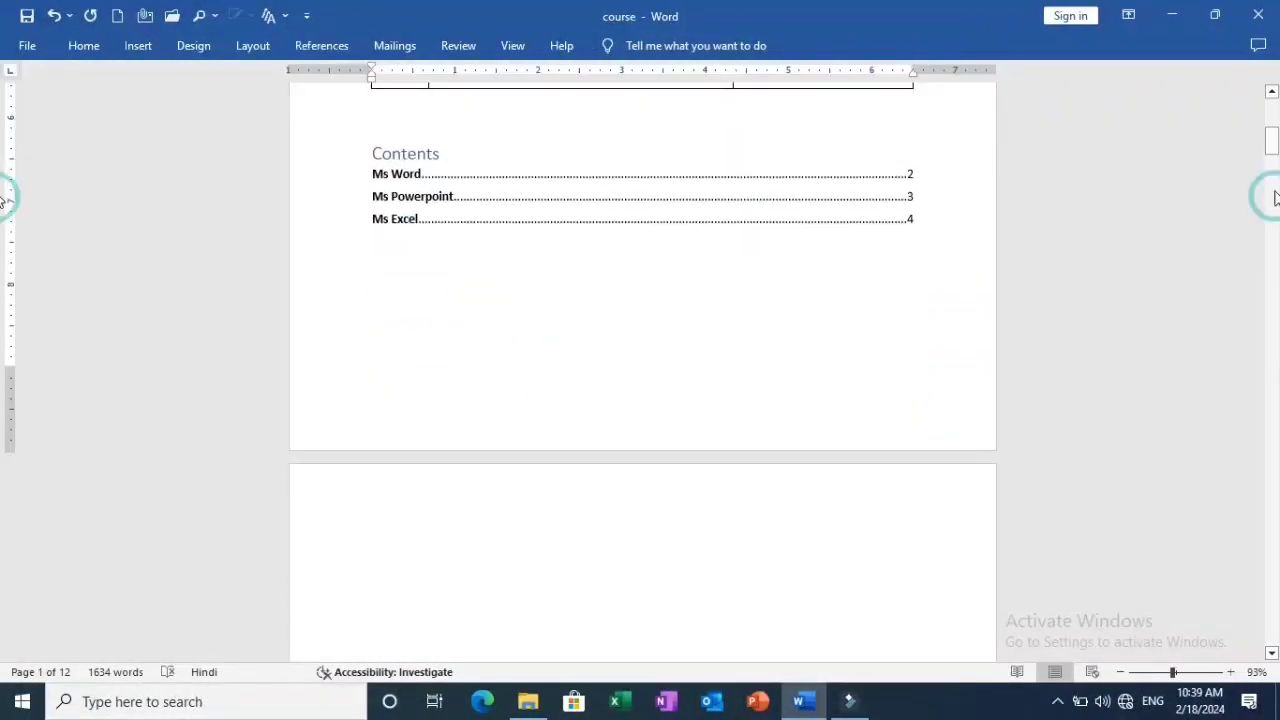
left_click(759, 234)
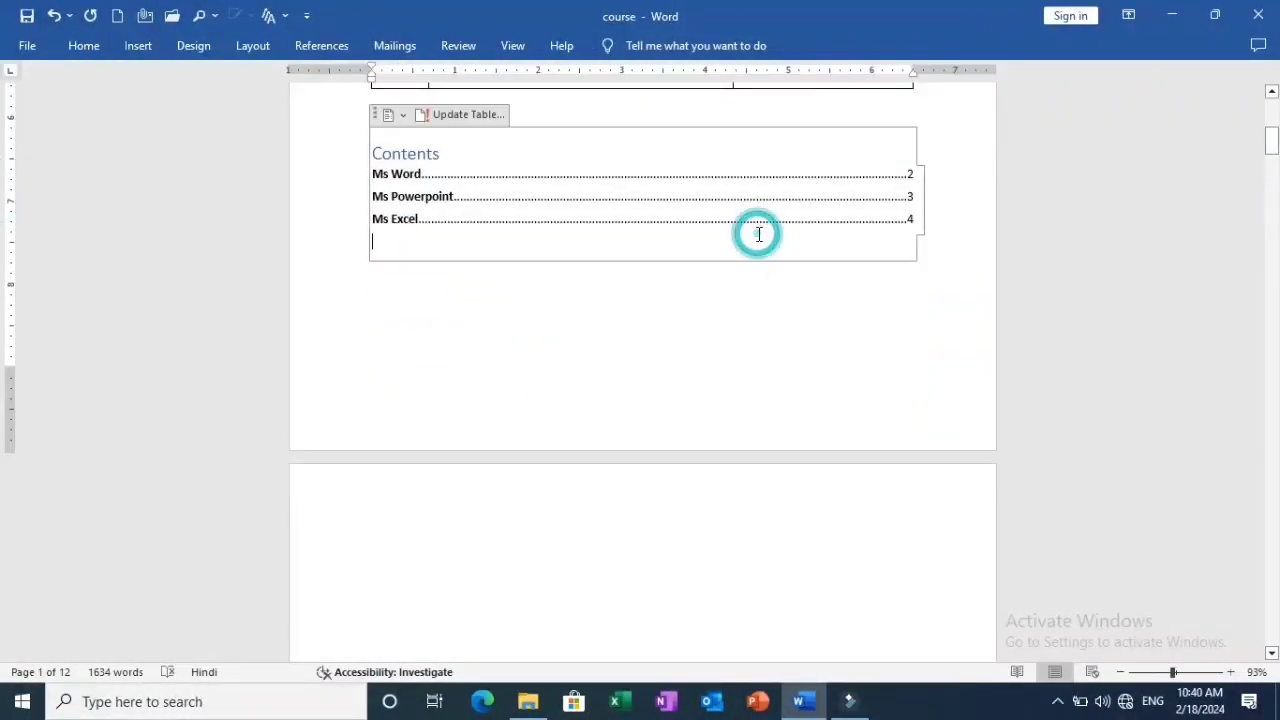
left_click(446, 120)
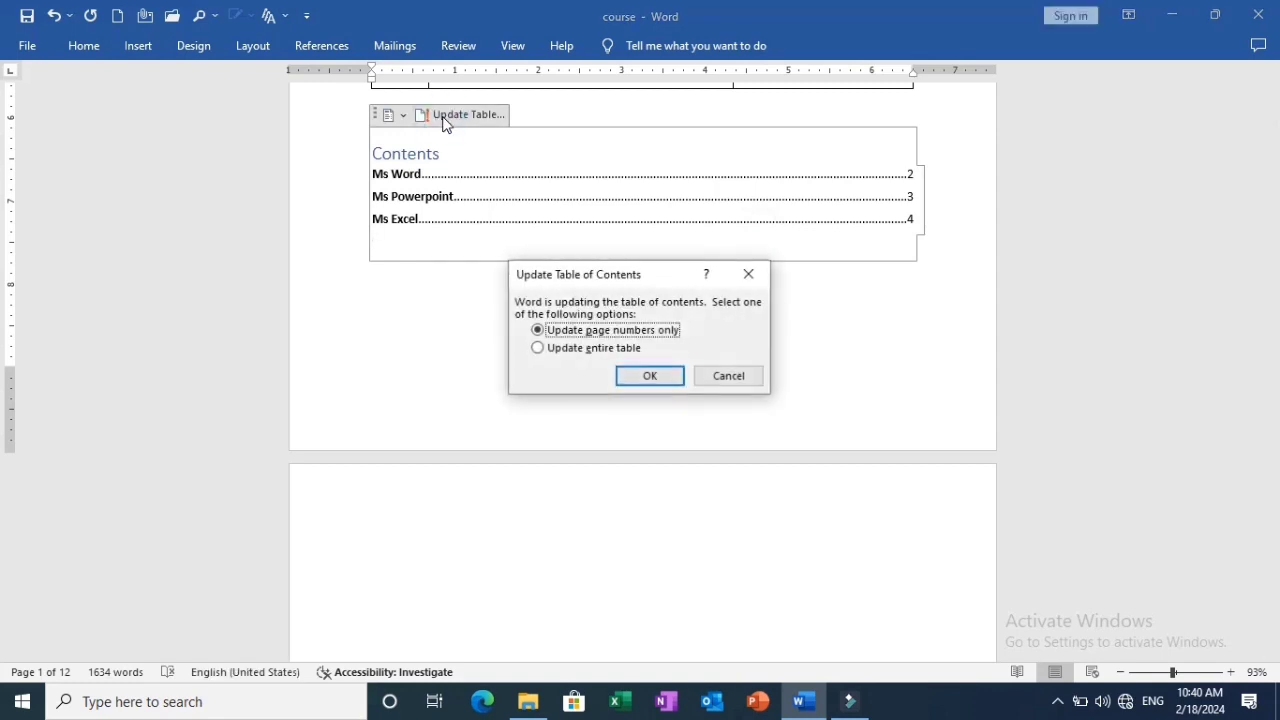
left_click(619, 350)
left_click(655, 381)
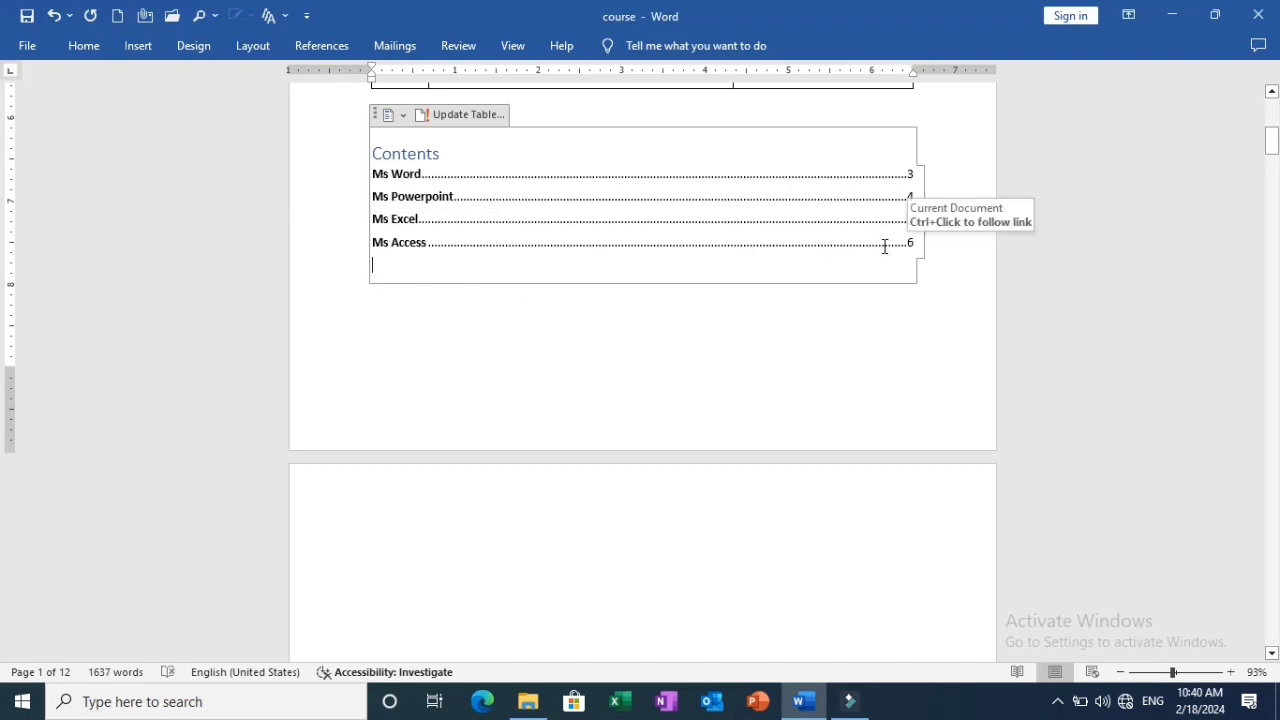
Insert a hyperlinked cross-reference to the "Ms Access" heading text in the topic cell of the Index table's empty last row.
left_click_drag(1274, 141, 1274, 135)
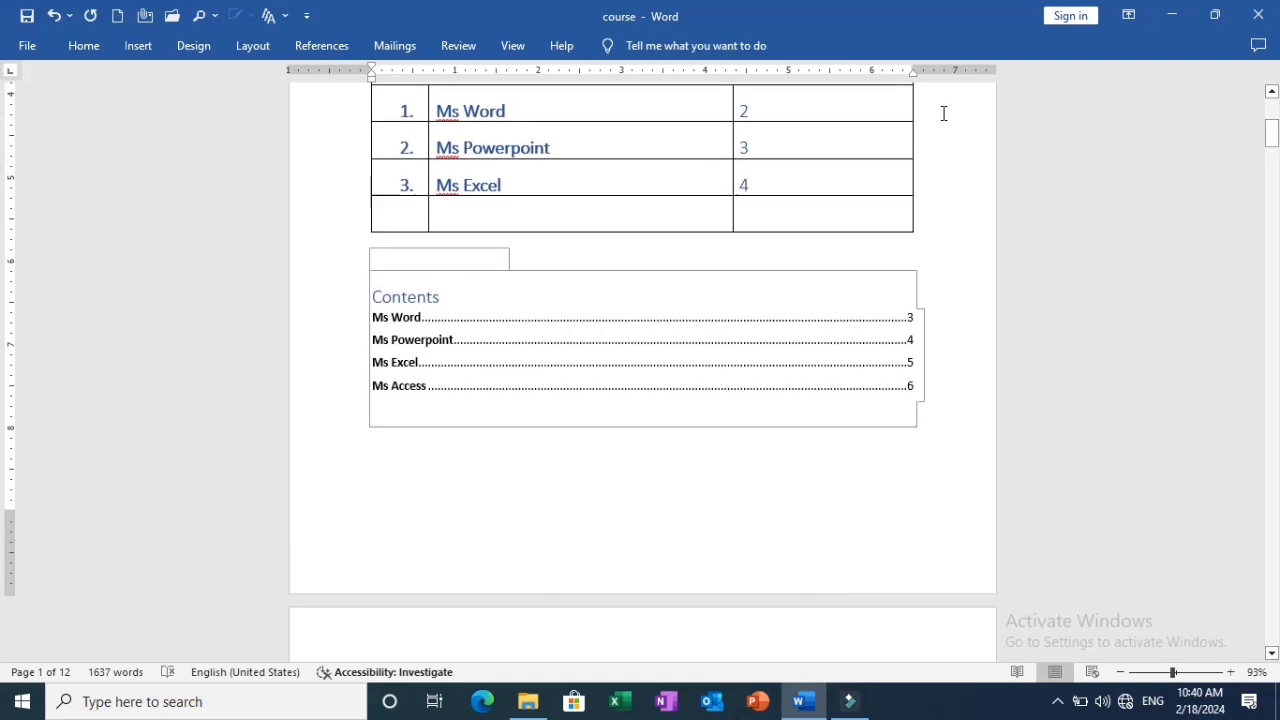
left_click(476, 216)
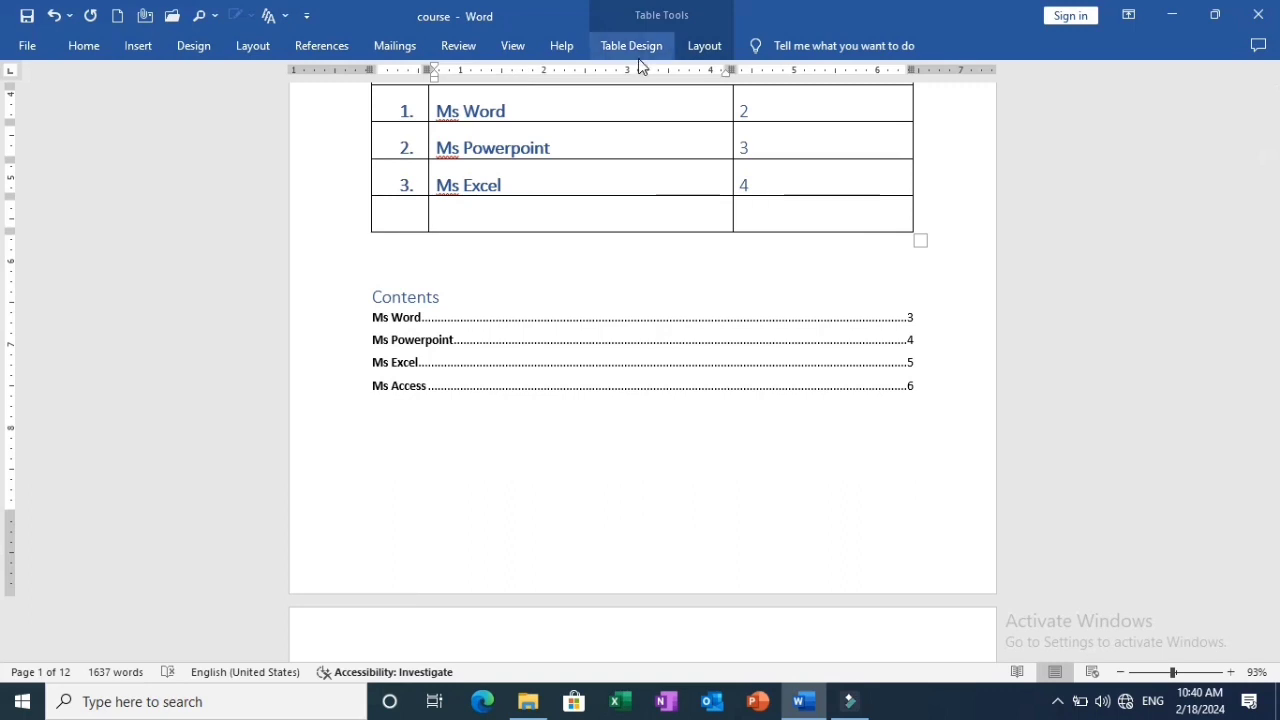
left_click(310, 47)
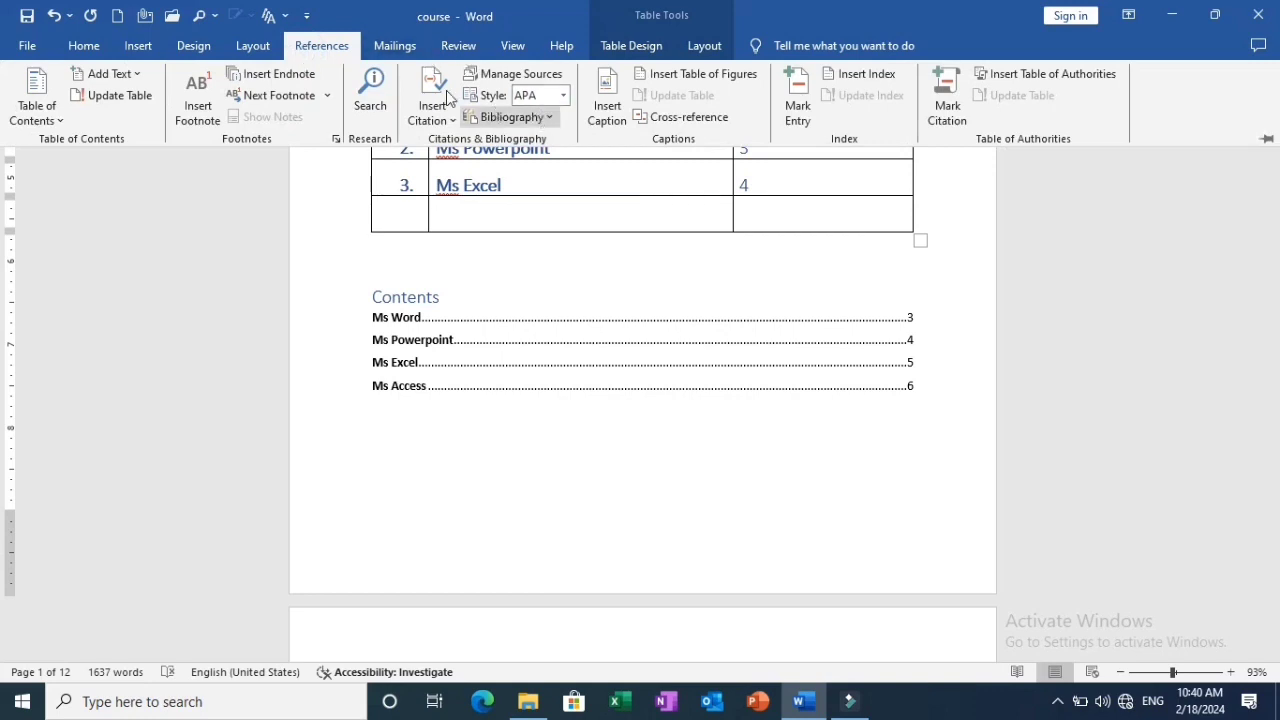
left_click(686, 118)
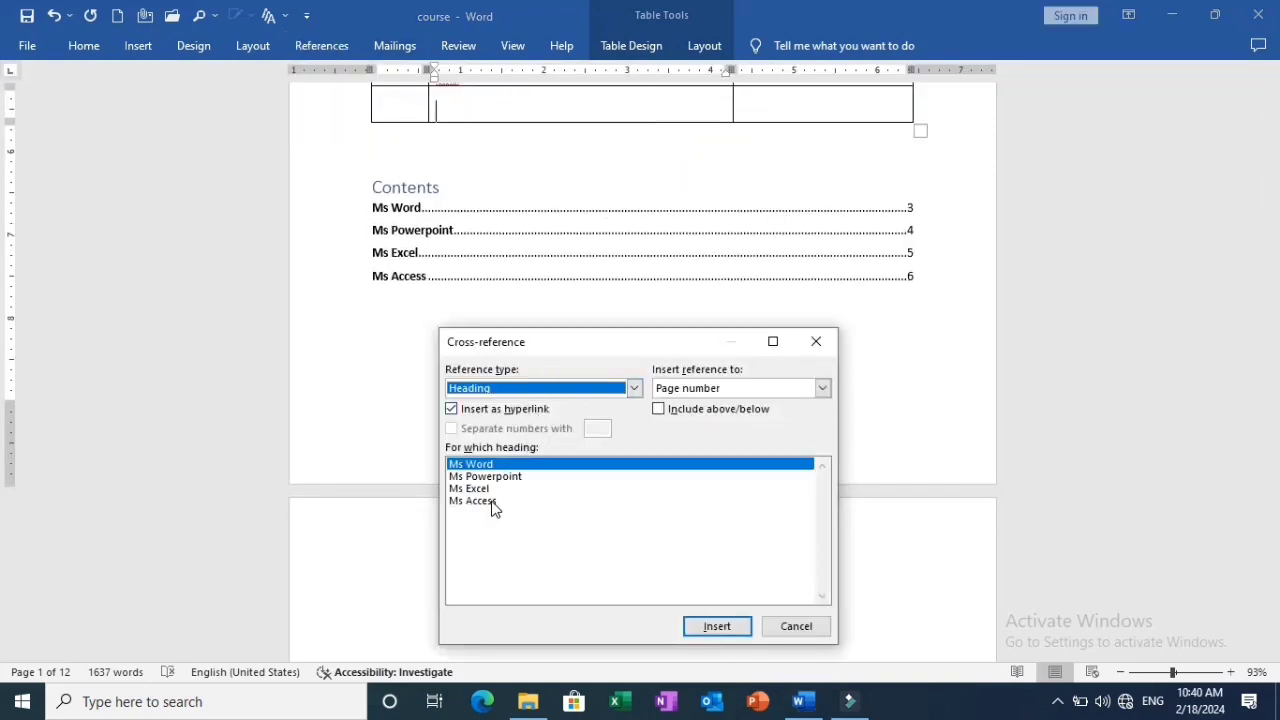
left_click(472, 501)
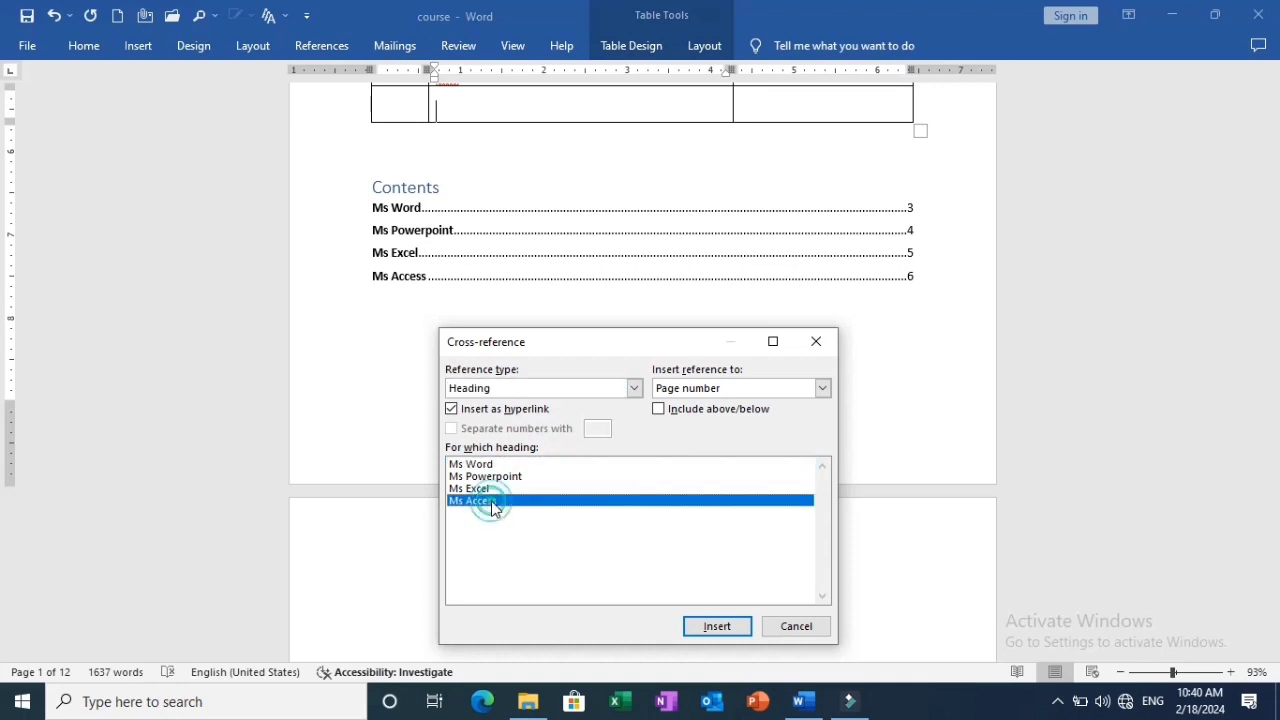
left_click(733, 389)
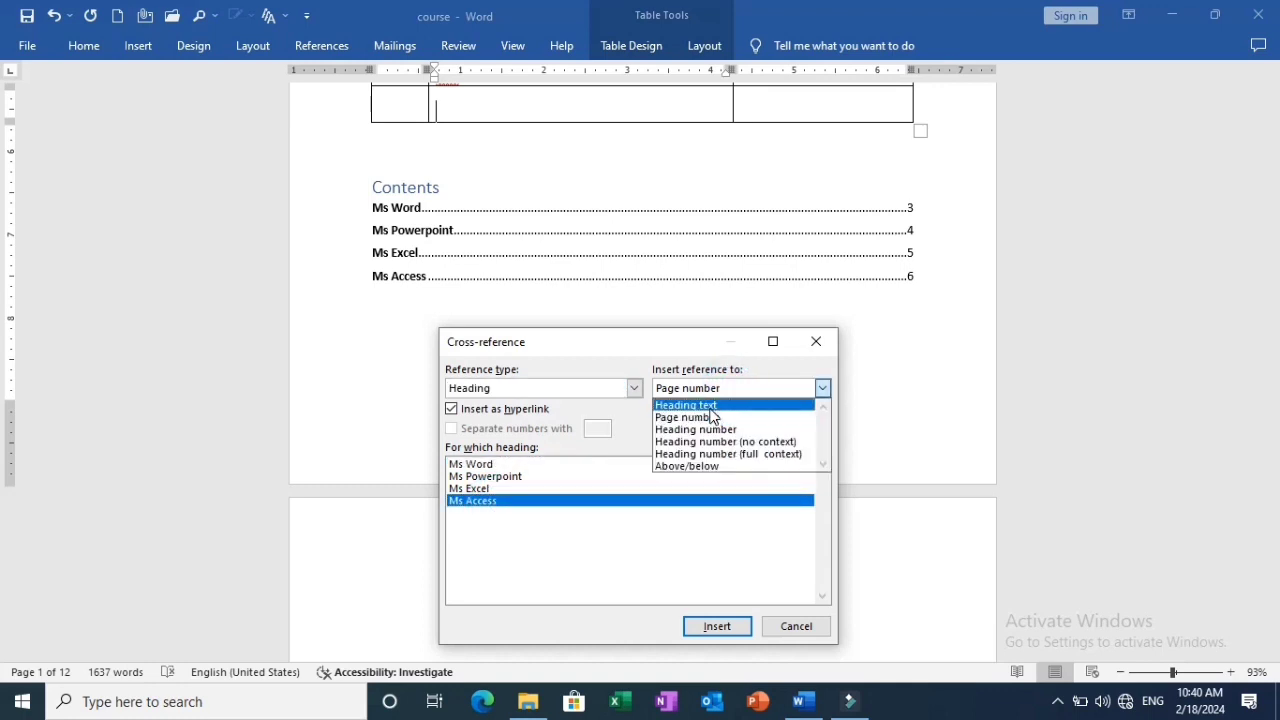
left_click(706, 406)
left_click(727, 626)
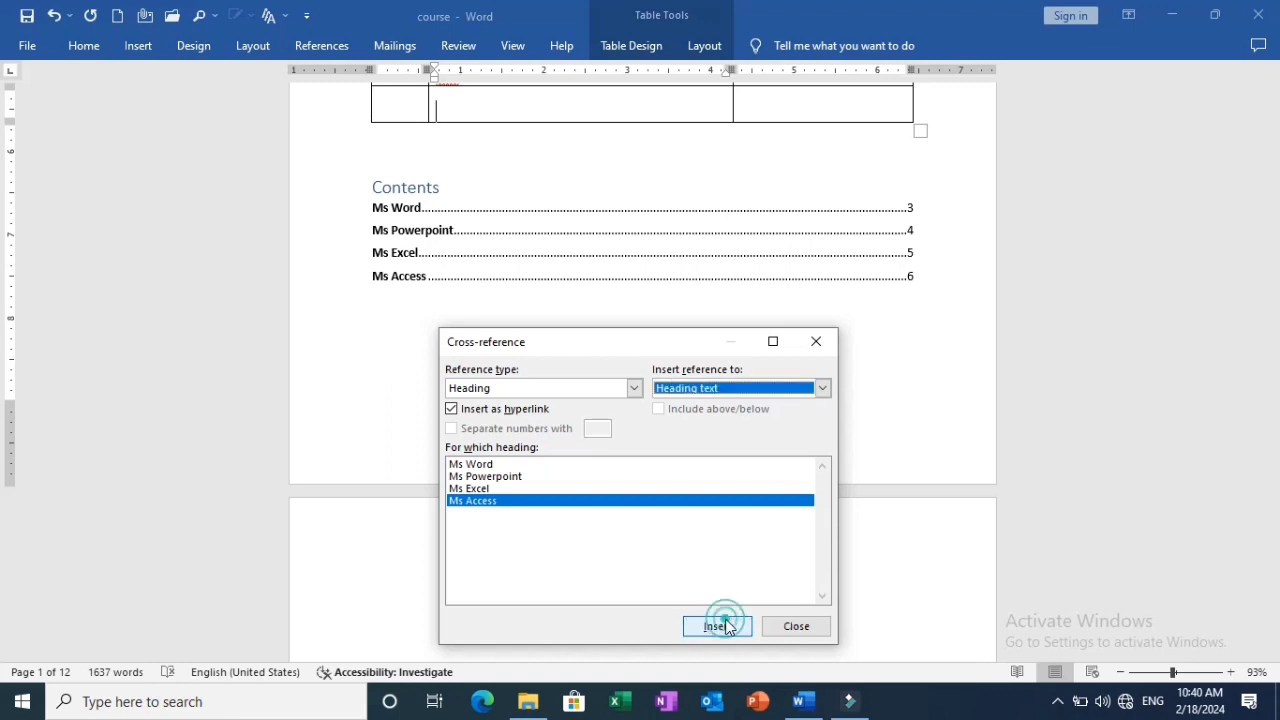
key("Escape")
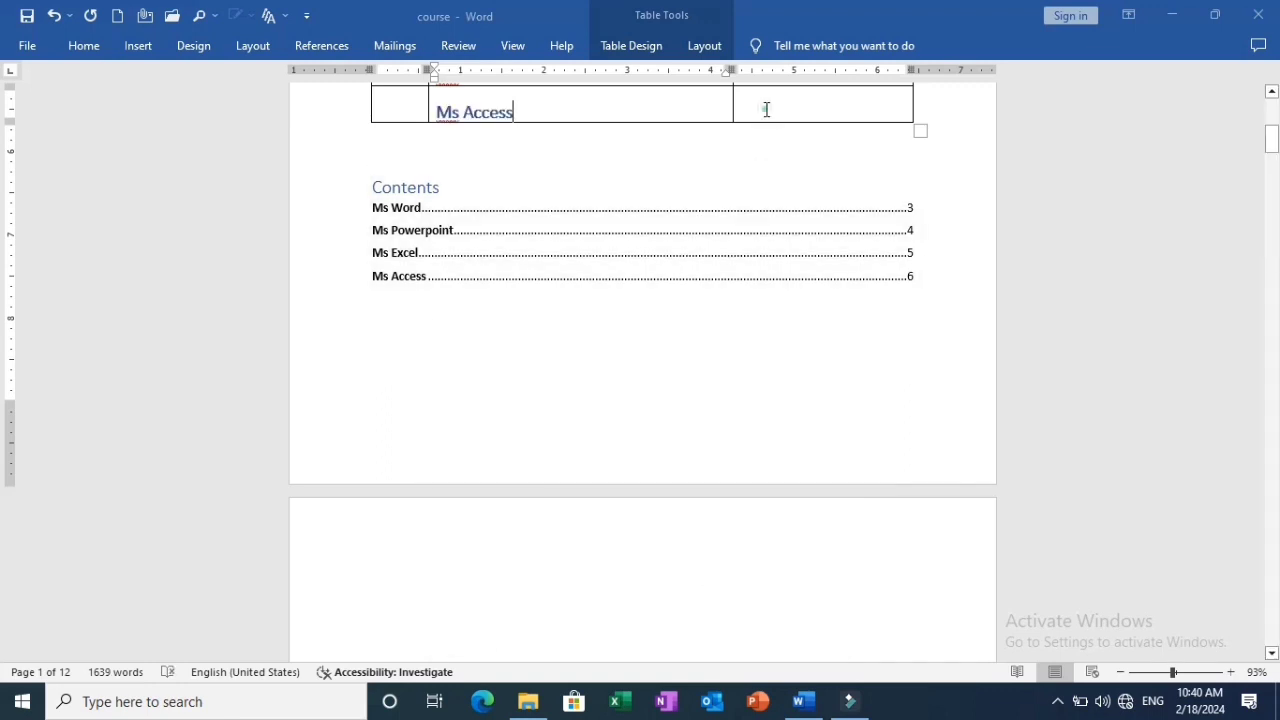
Insert a cross-reference to the "Ms Access" heading's page number in the last cell of the same Index row.
left_click(766, 109)
left_click(765, 108)
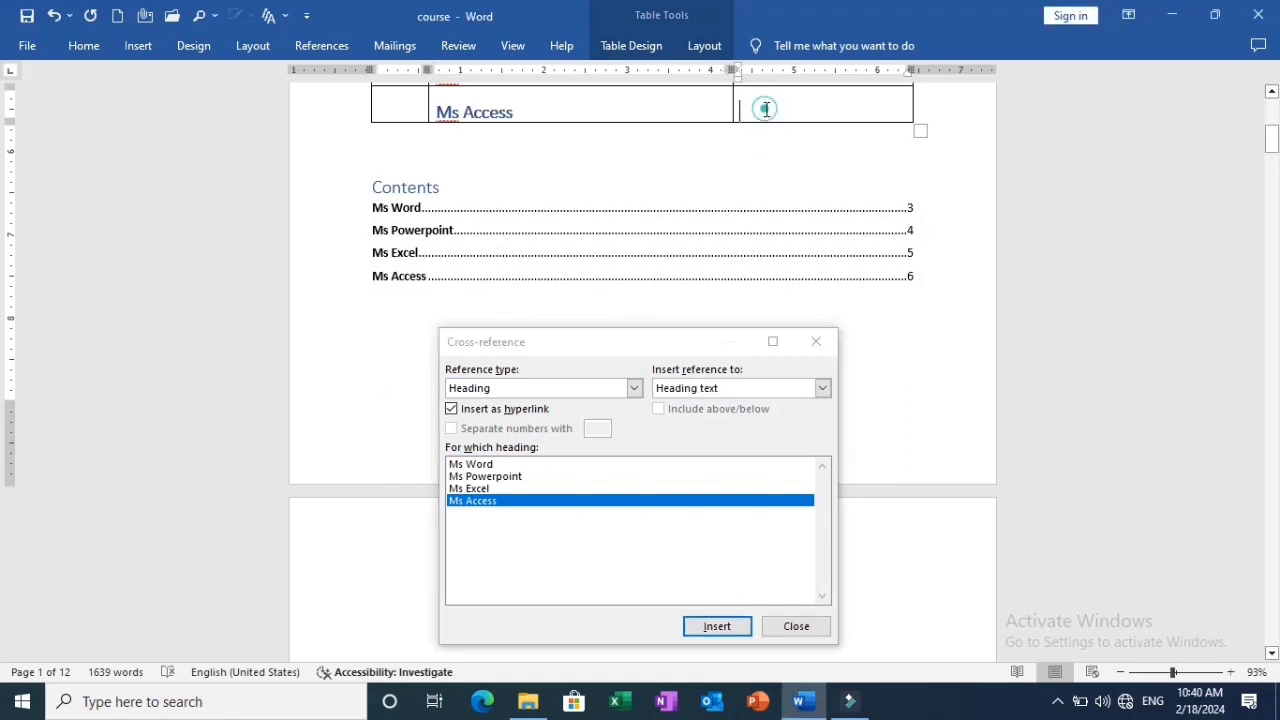
left_click(711, 395)
left_click(712, 415)
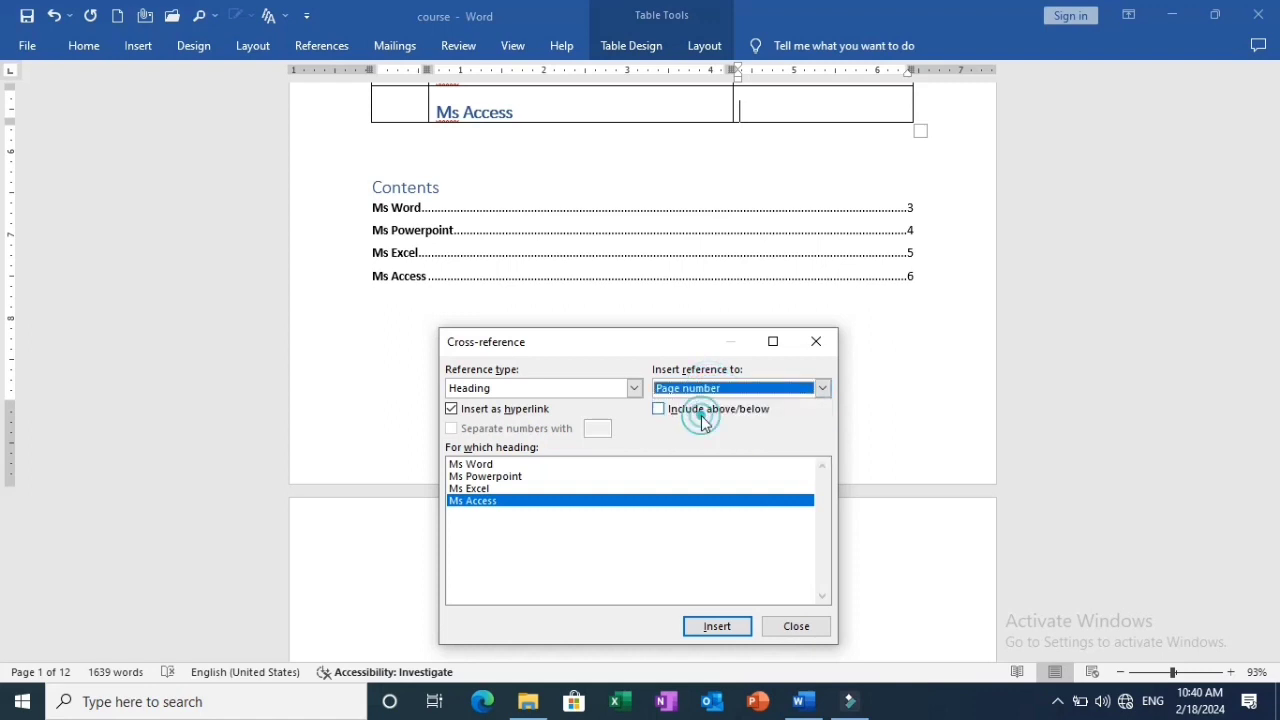
left_click(724, 627)
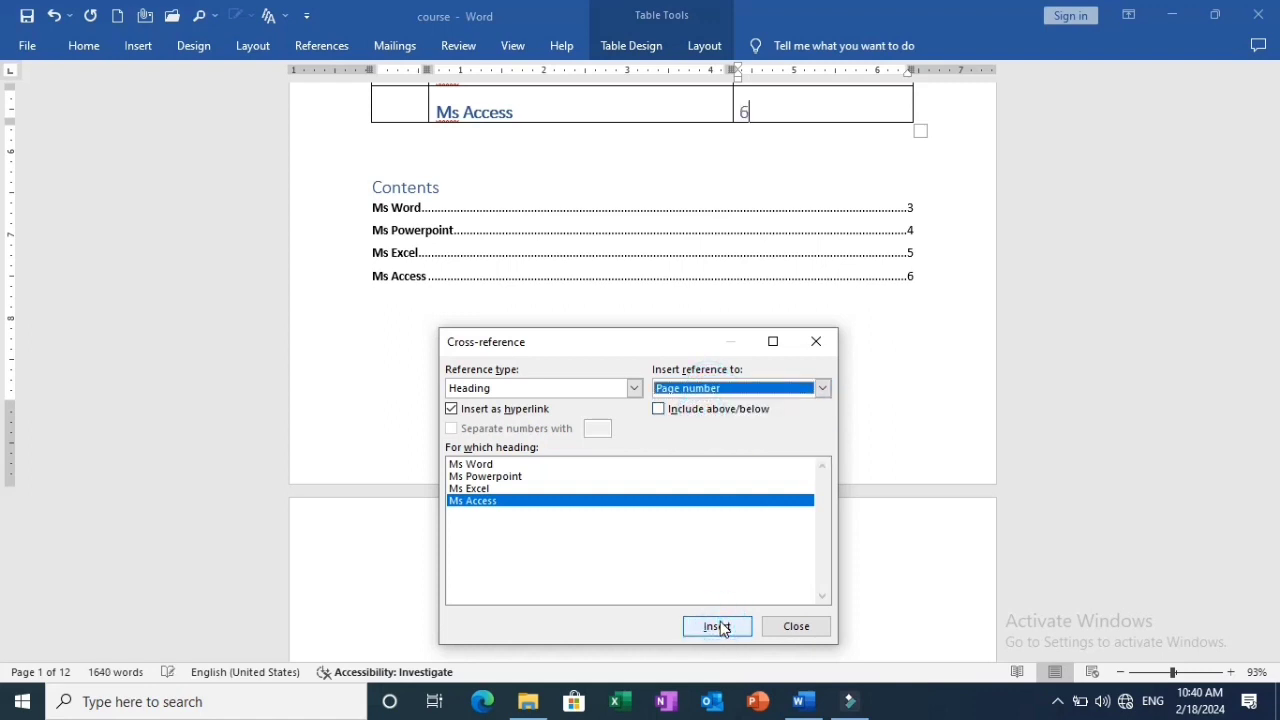
left_click(798, 627)
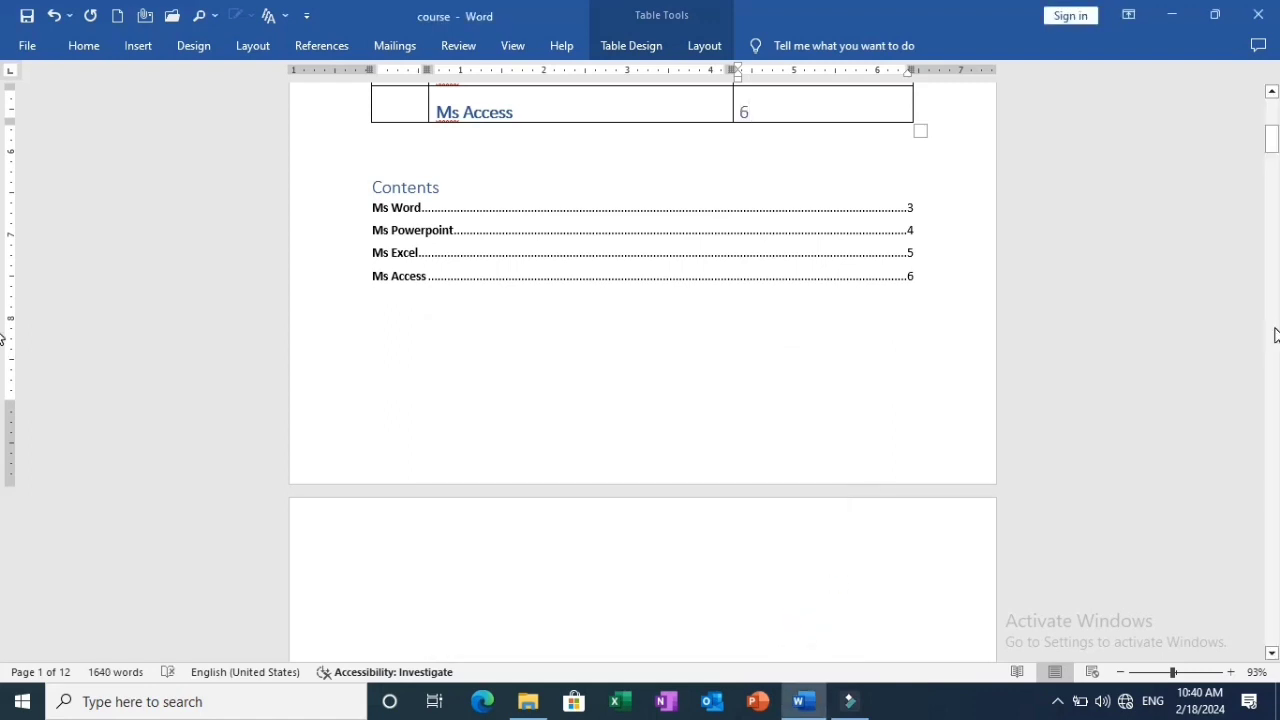
left_click_drag(1275, 148, 1275, 136)
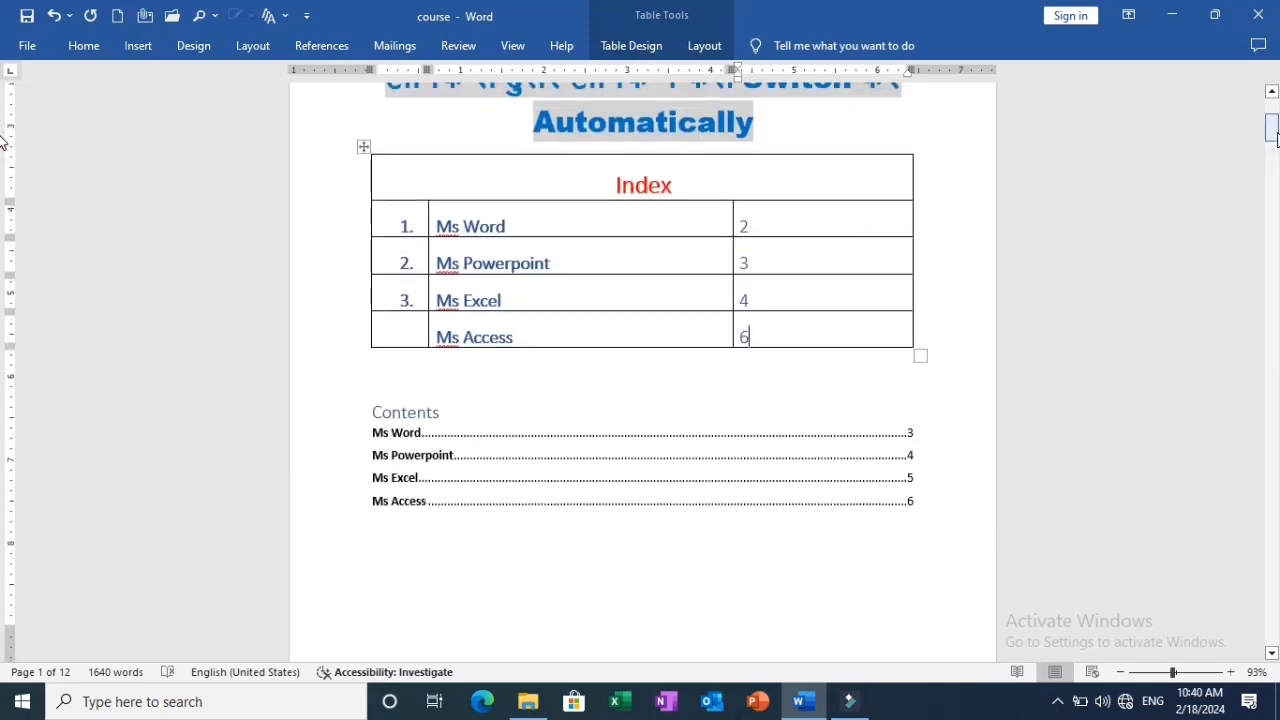